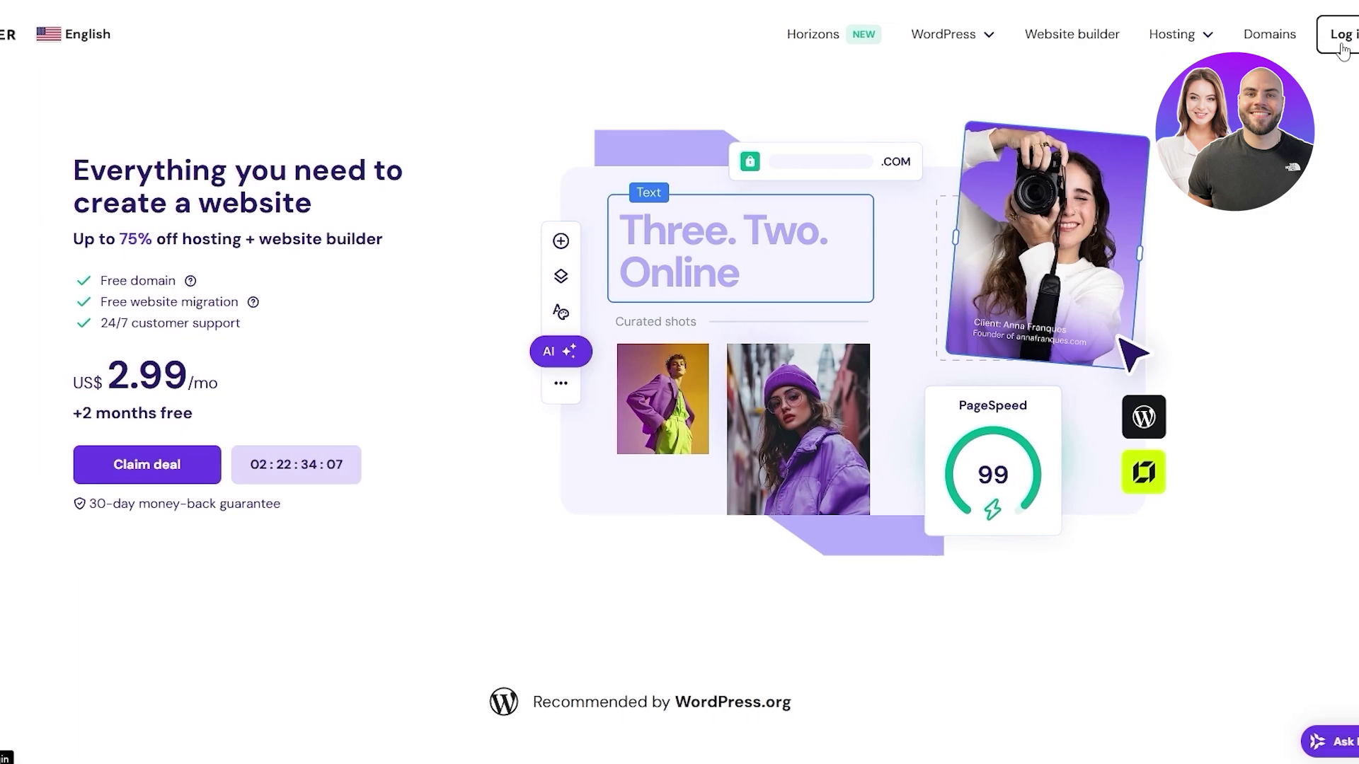
Sign in to Hostinger with the Google account to reach the hPanel dashboard.
click(1301, 50)
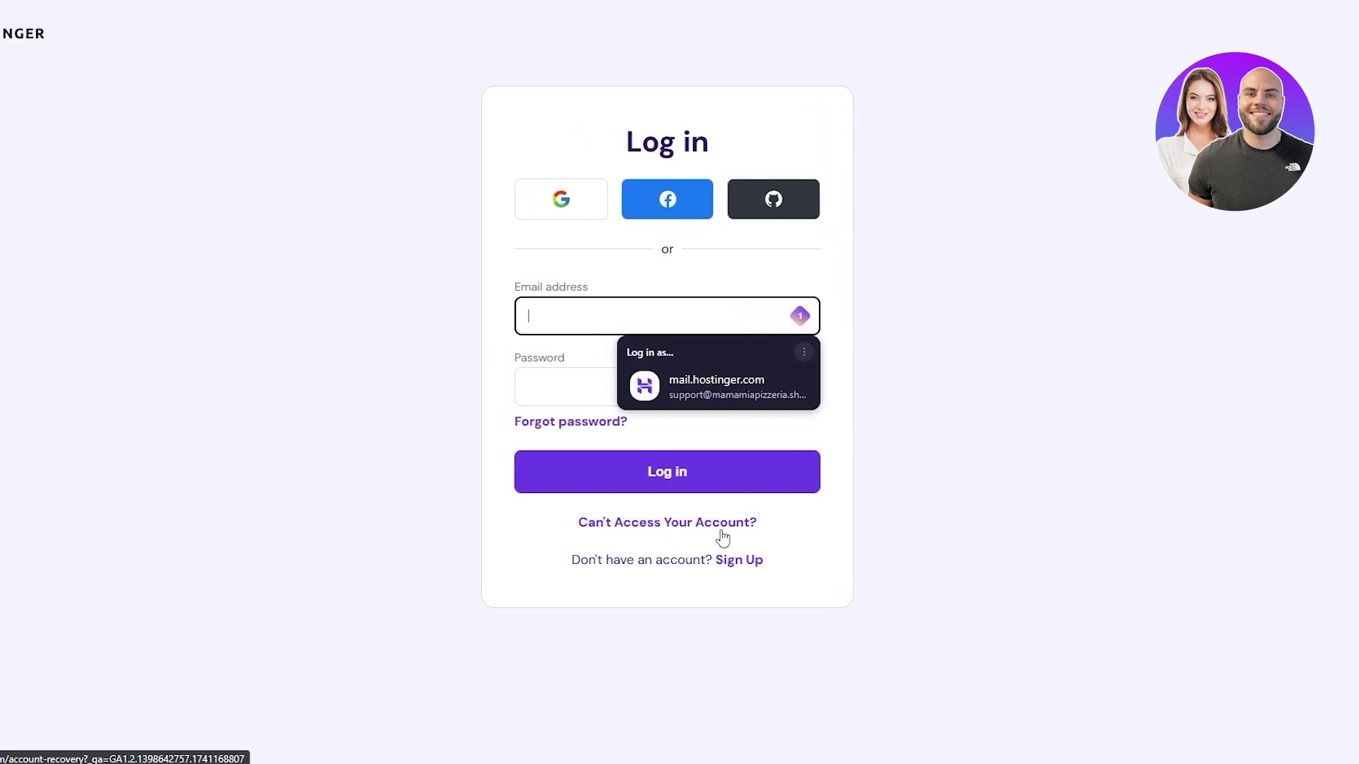
click(937, 476)
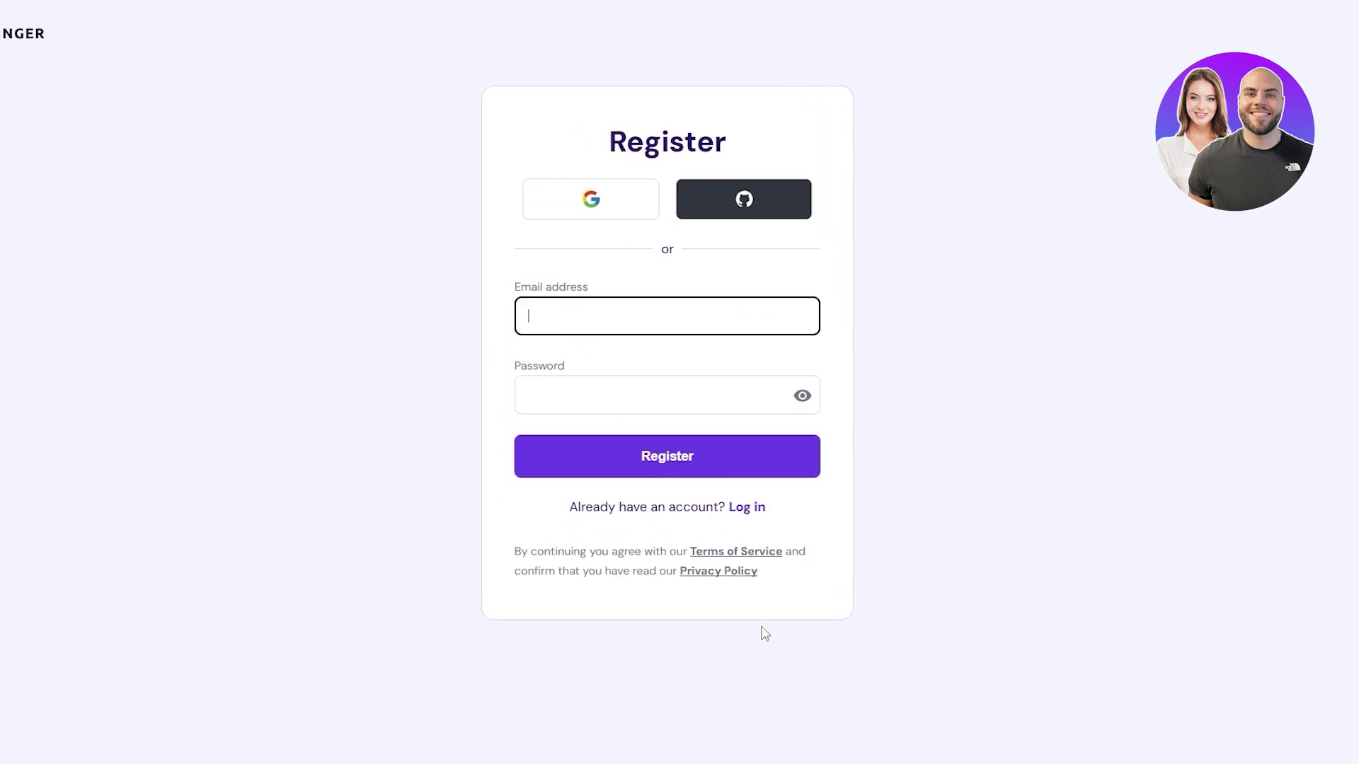
click(578, 281)
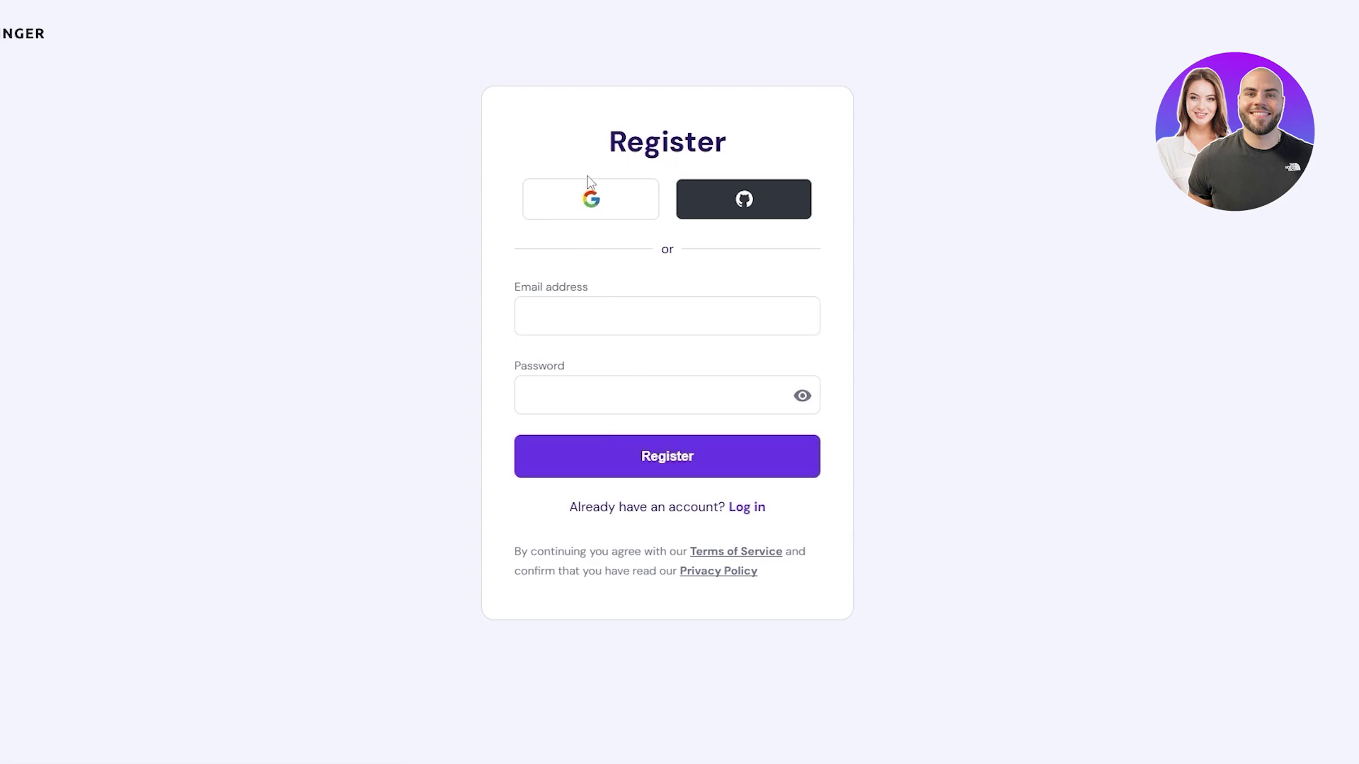
click(598, 221)
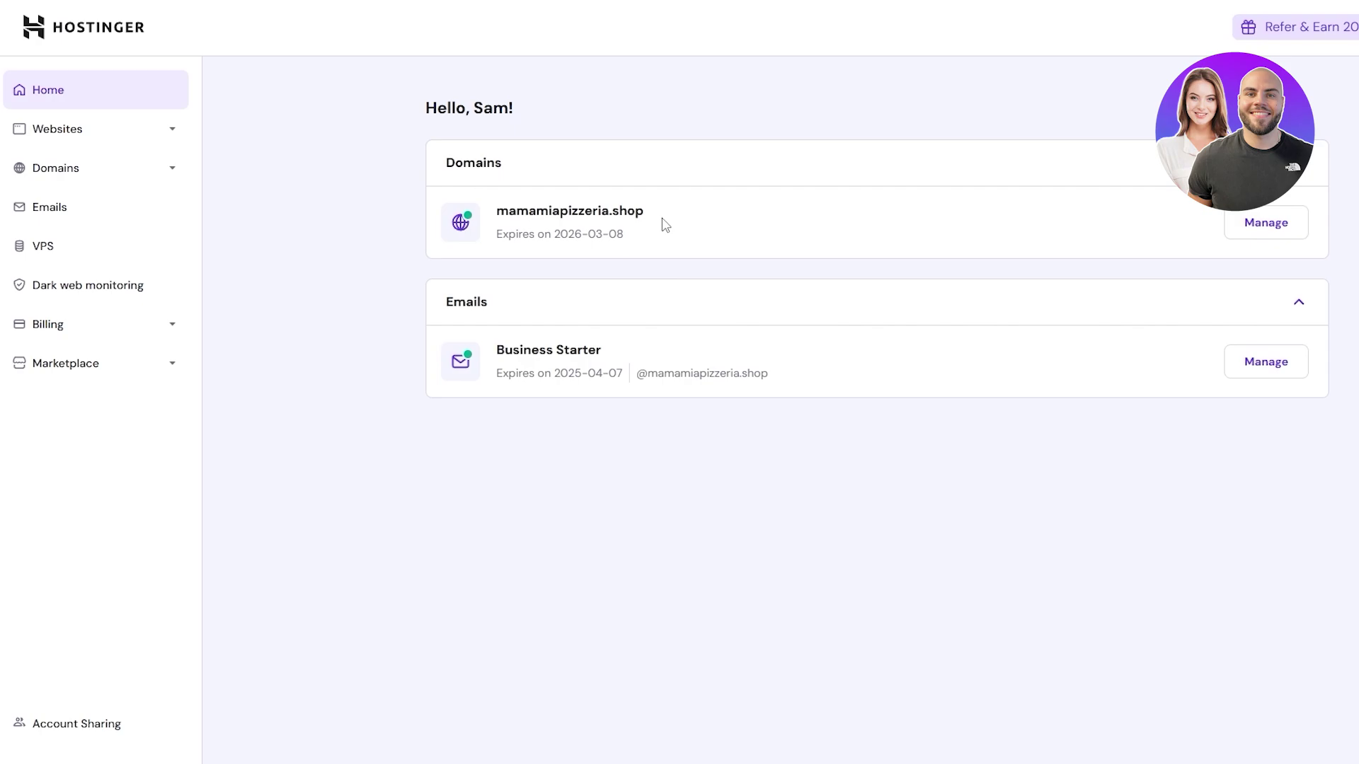
Open the Domains pages, viewing Domain portfolio and the Get a New Domain checker.
click(173, 171)
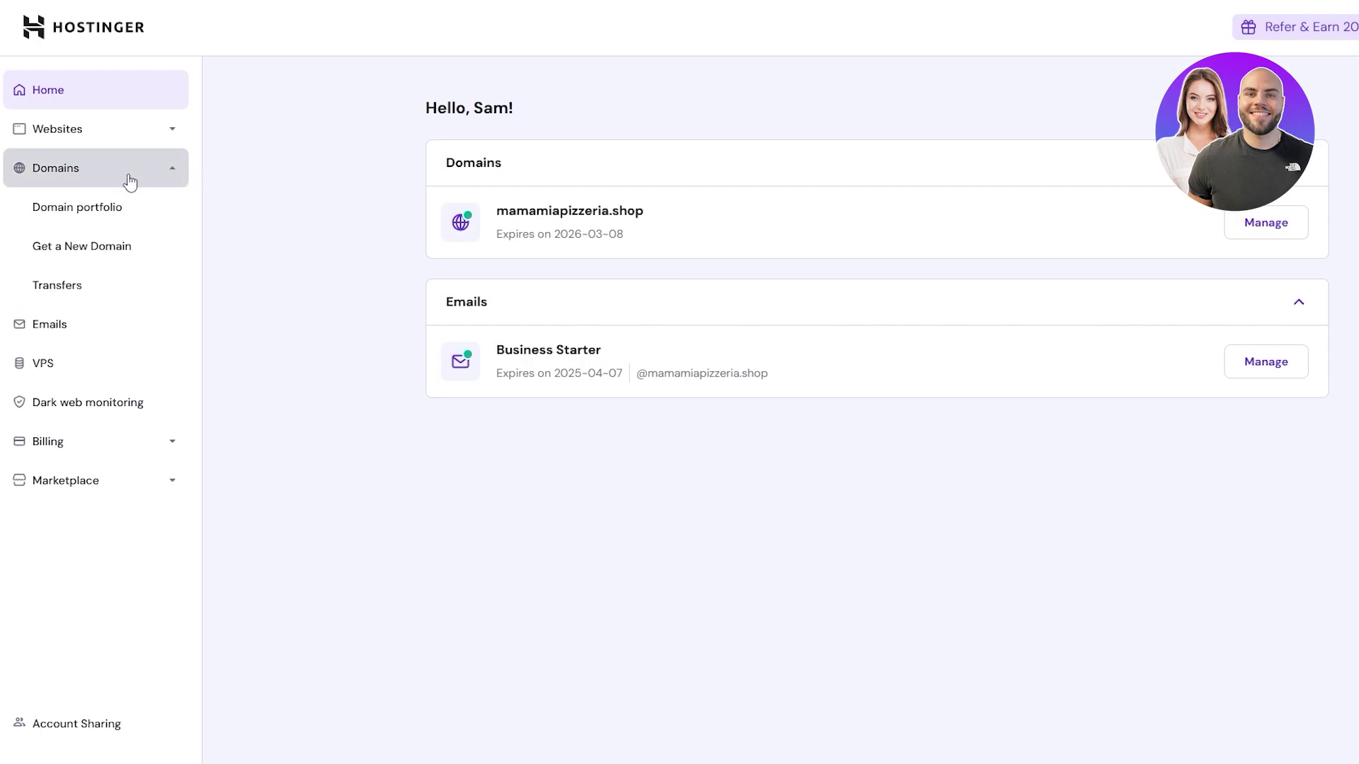
click(86, 255)
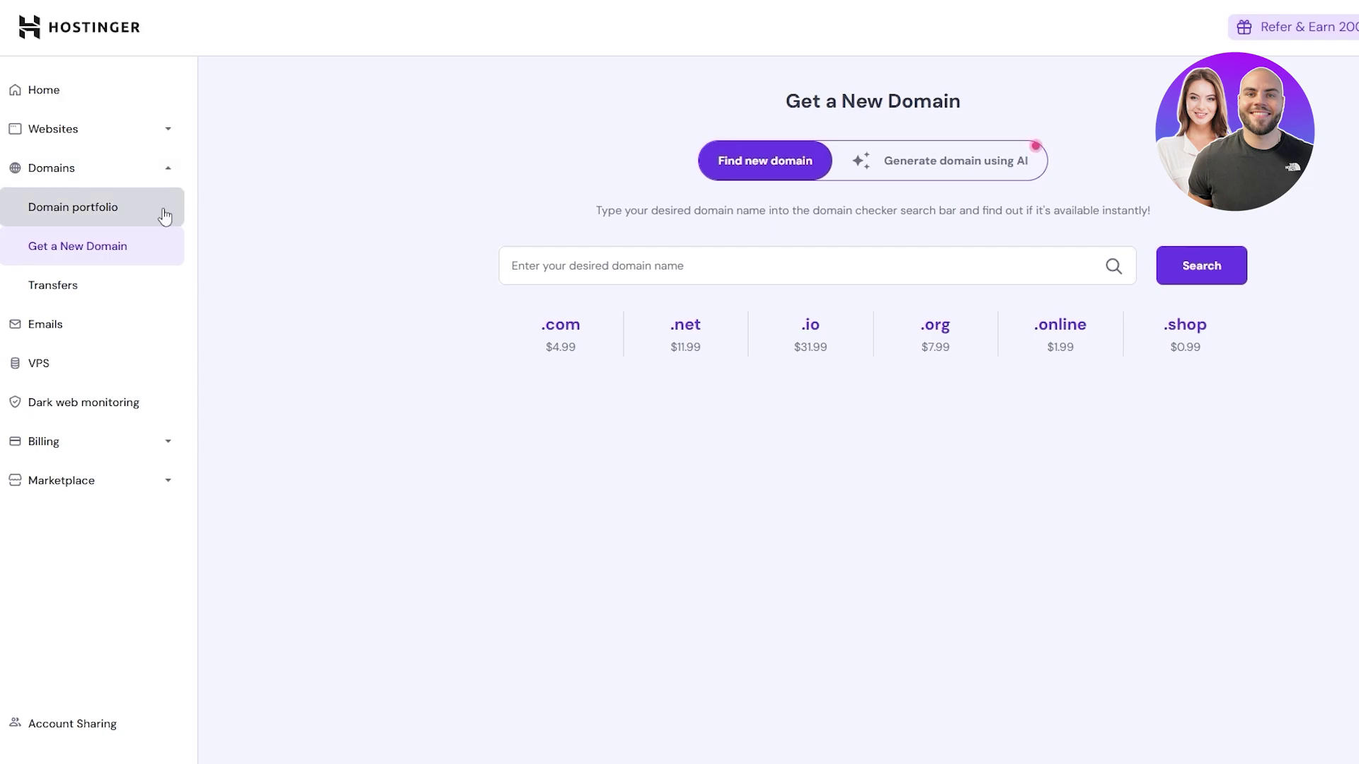
click(163, 211)
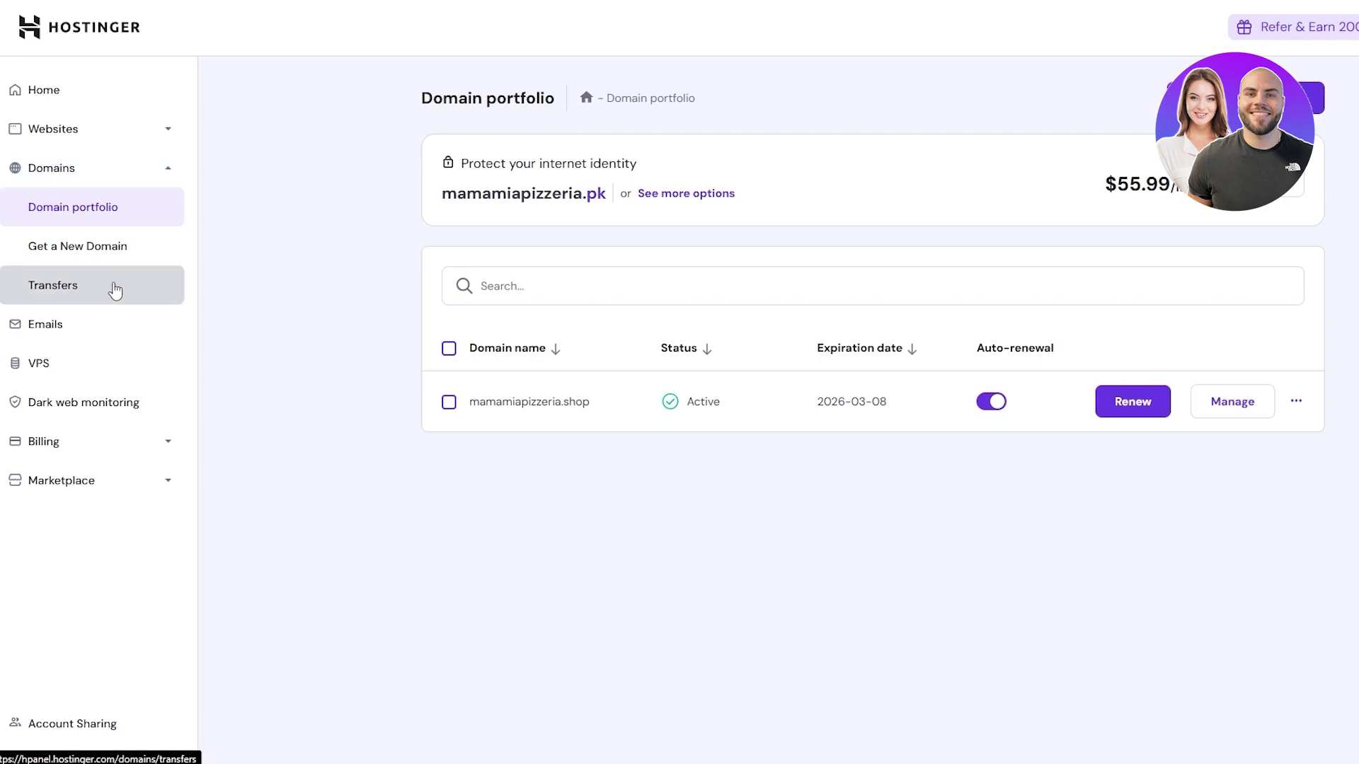
click(114, 259)
Search for ADastra: adastra.com is taken, and adastraverse.com is offered at $4.99.
click(516, 266)
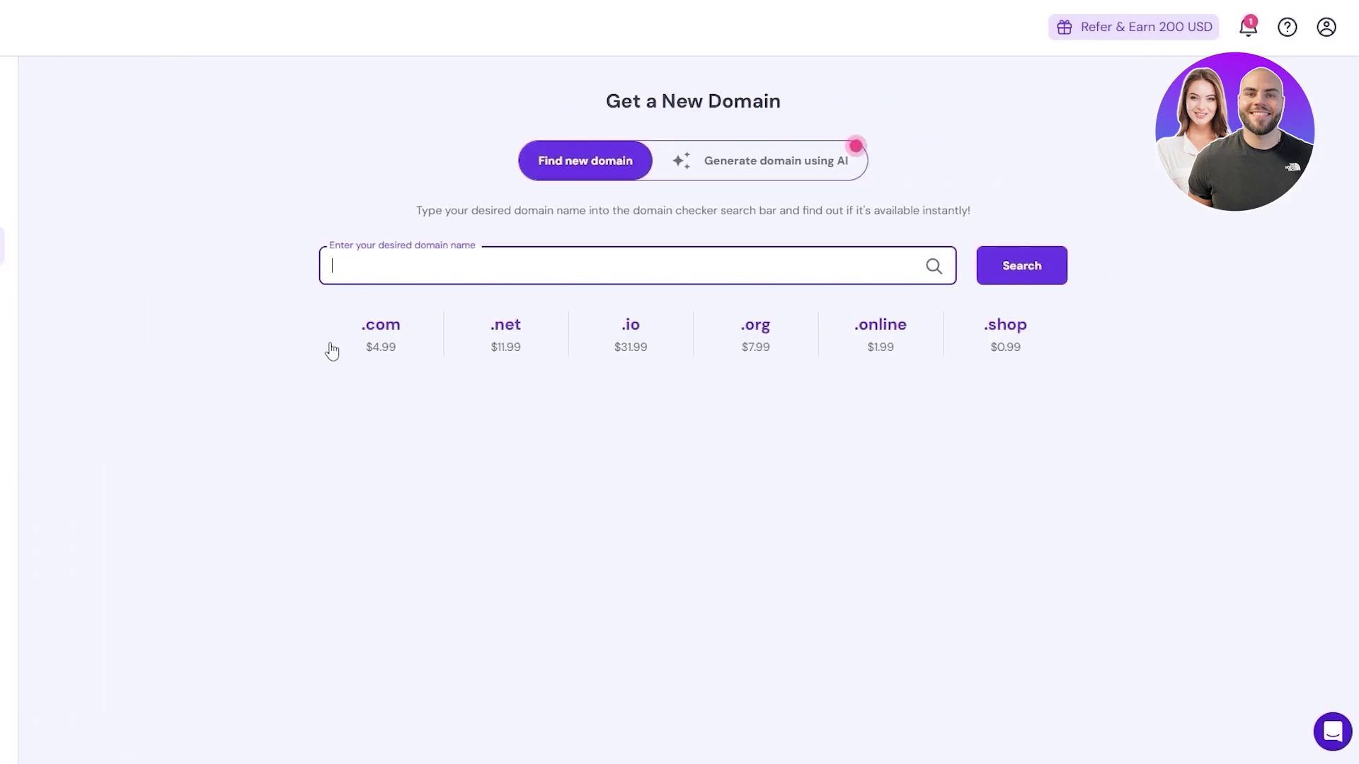
text(ADastra)
click(993, 279)
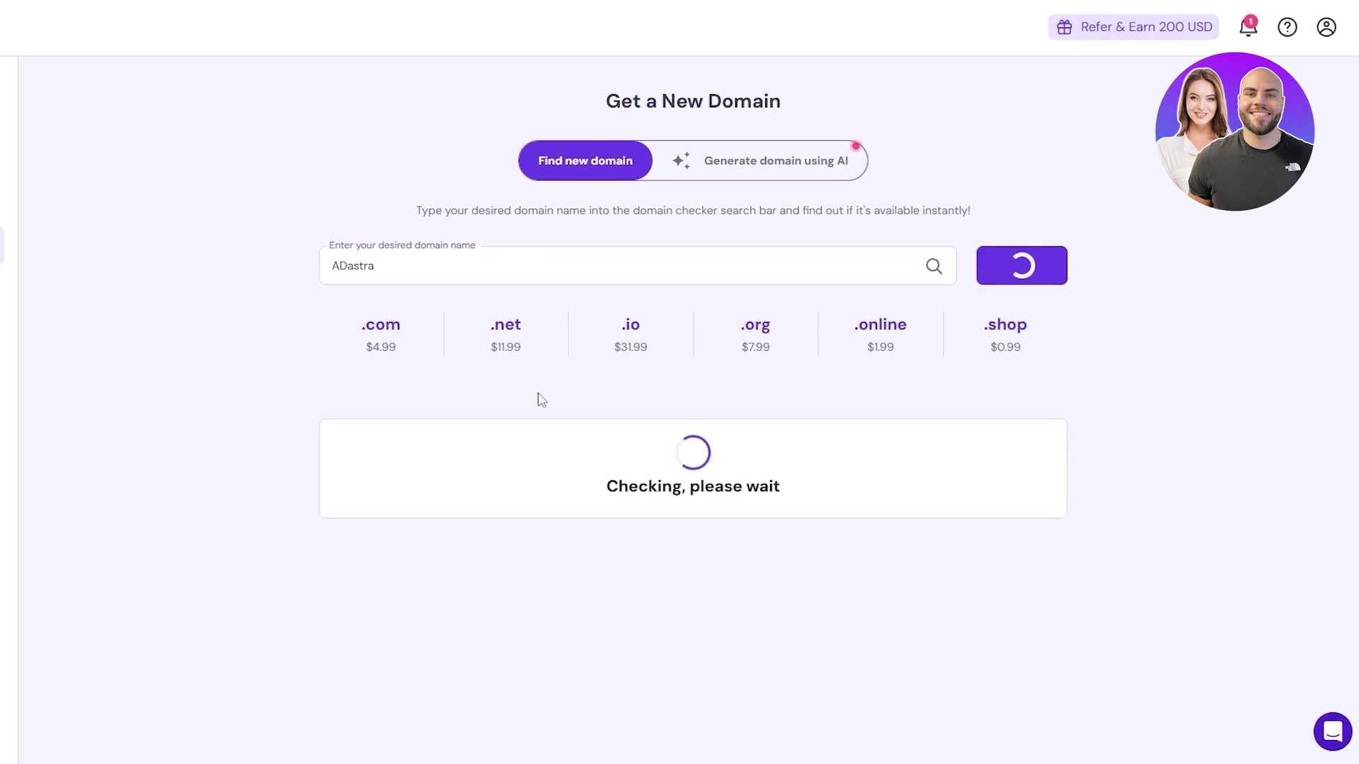
scroll(340, 272, down, 2)
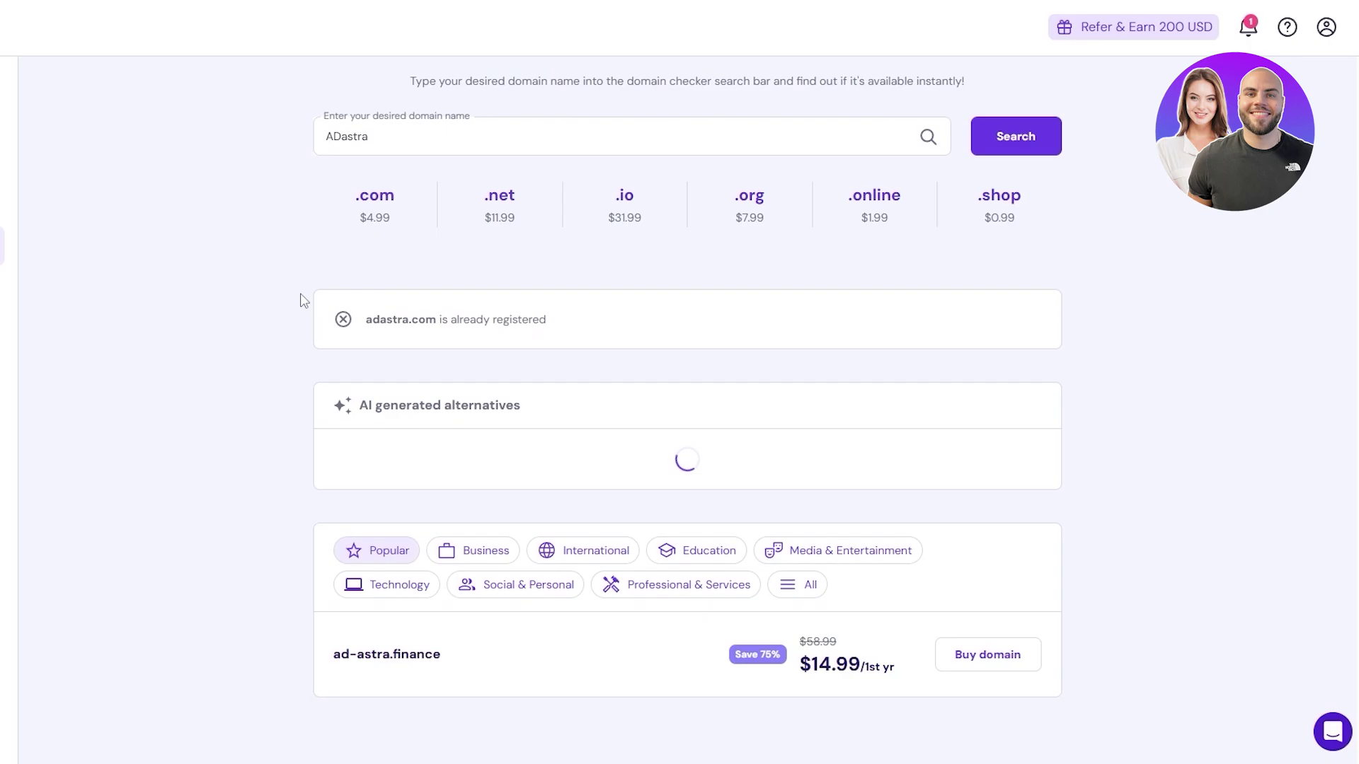
scroll(383, 311, down, 1)
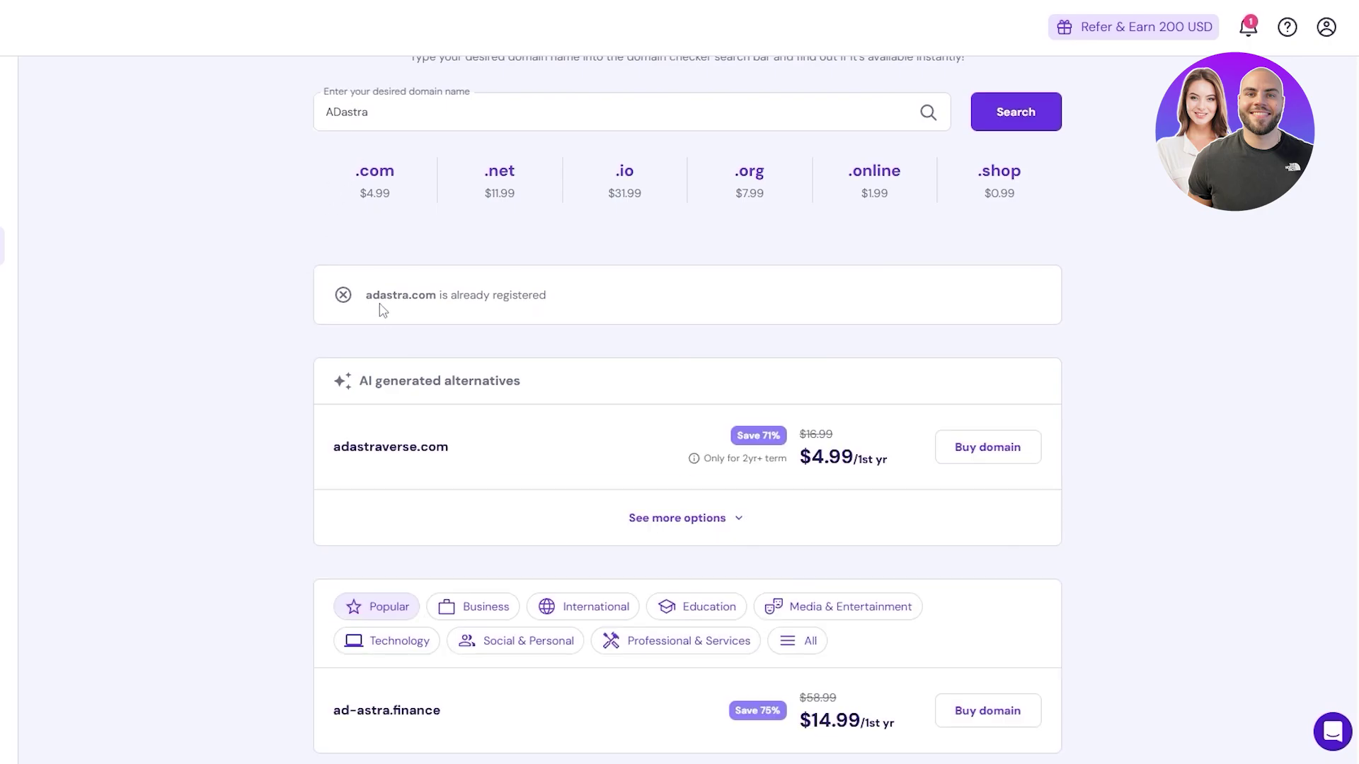
drag(377, 293, 477, 292)
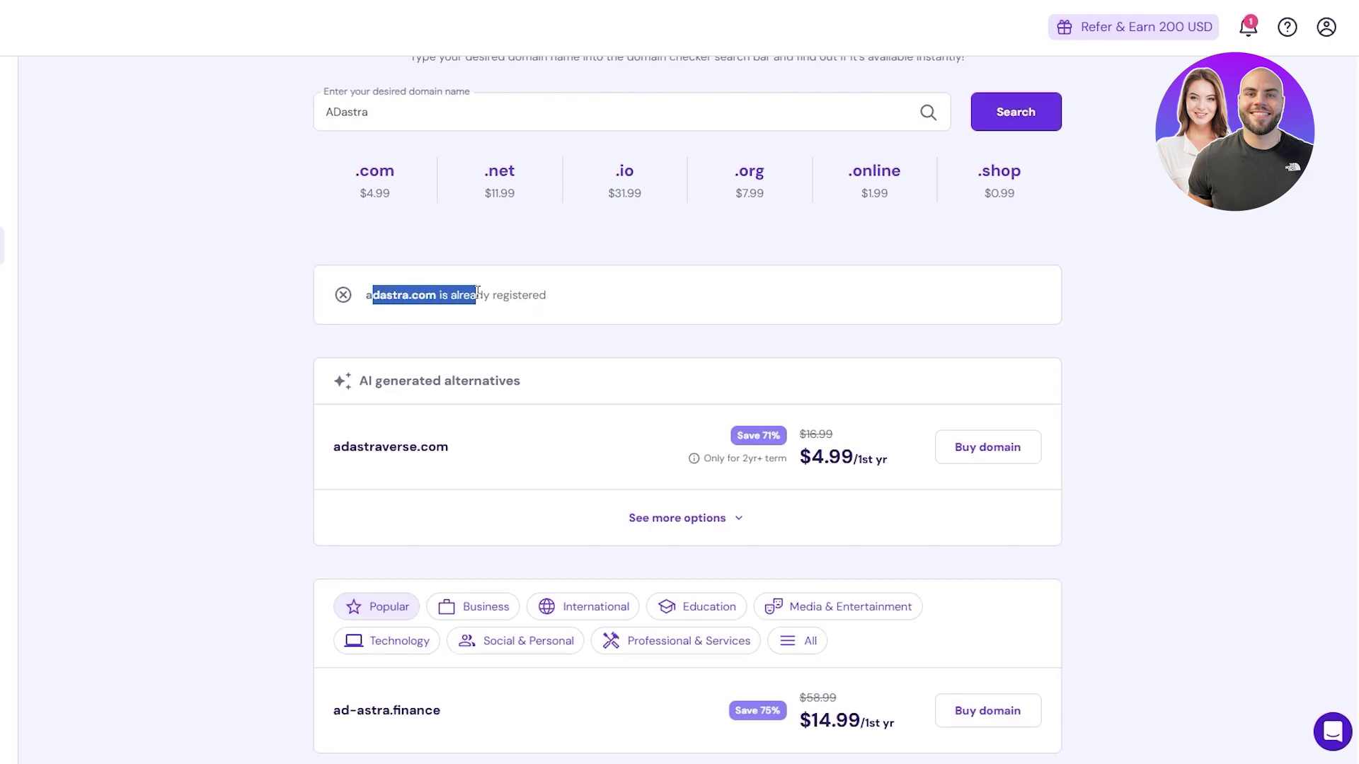
click(338, 446)
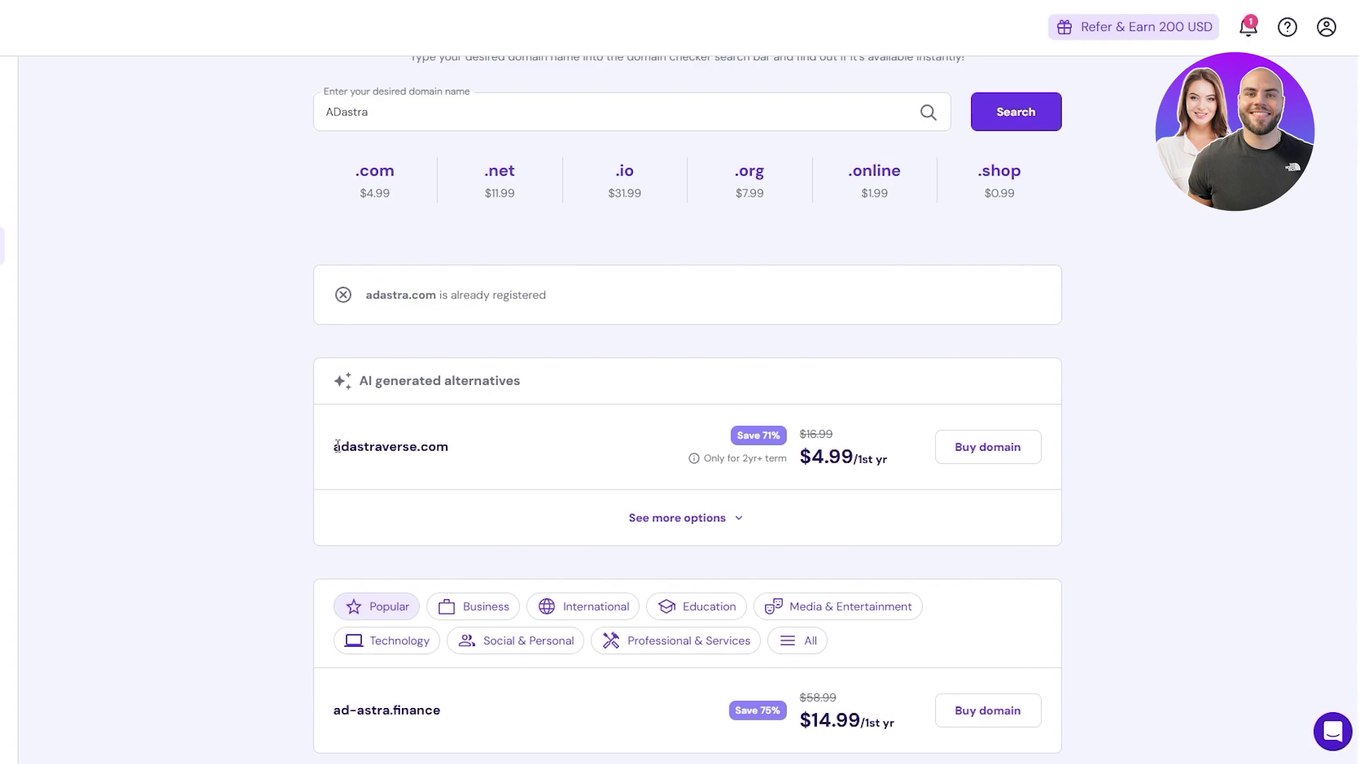
drag(347, 441, 454, 467)
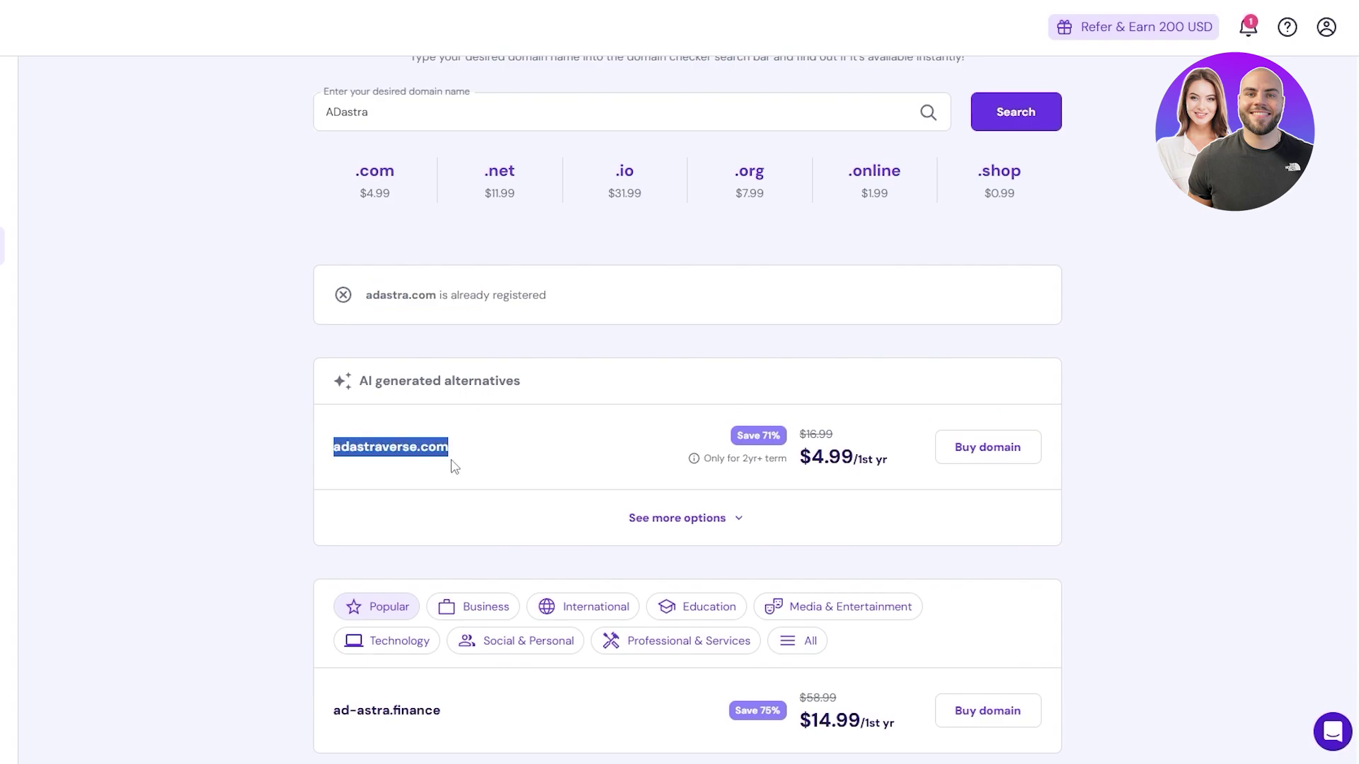
drag(801, 457, 870, 453)
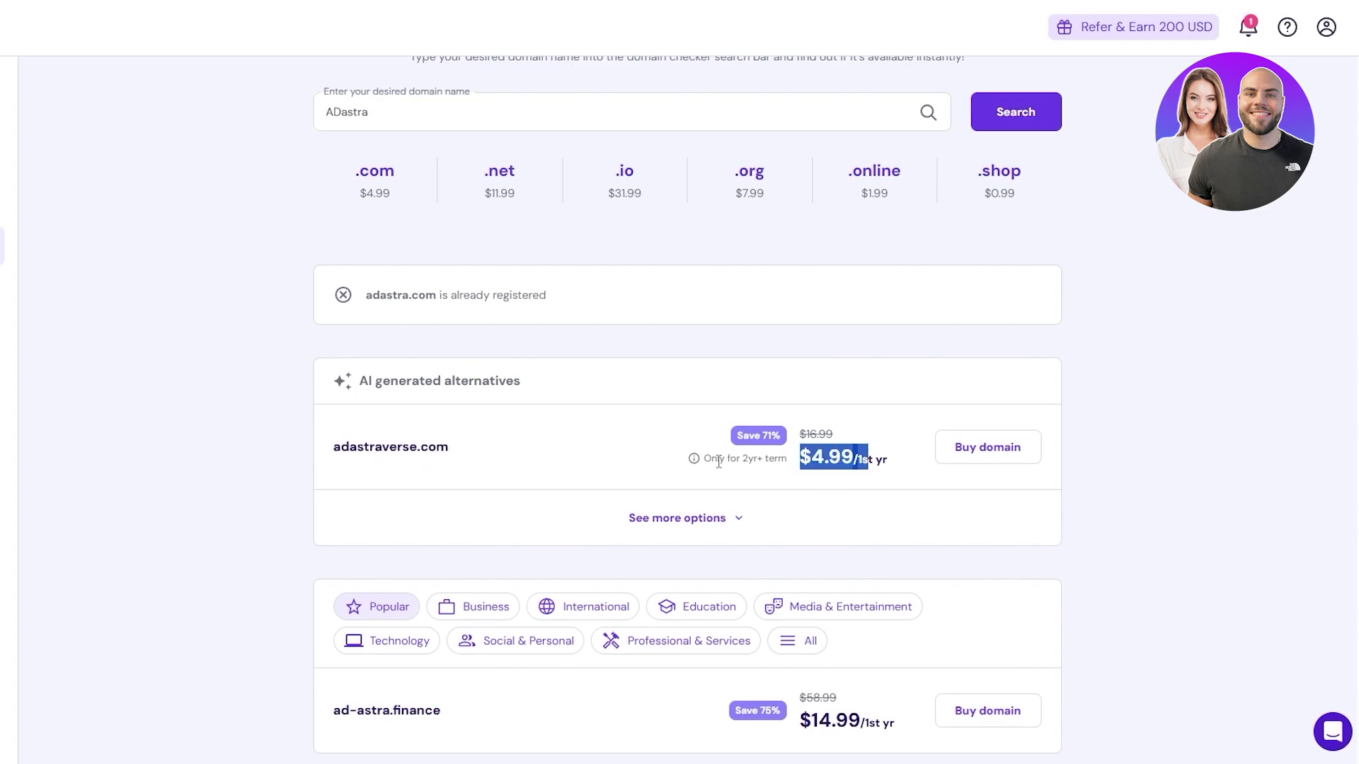
Show more alternatives under the All category, including adastra.ae.org at $18.99.
scroll(750, 475, down, 1)
click(700, 437)
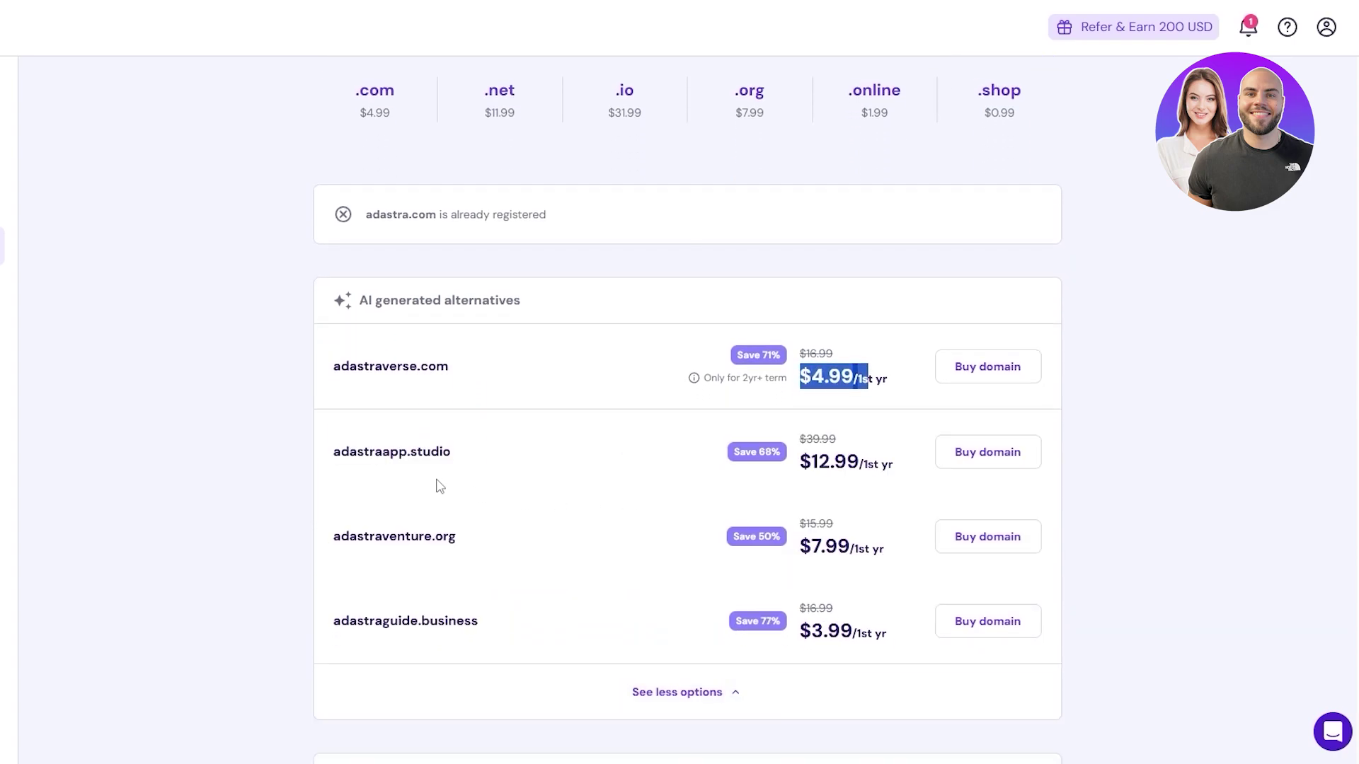
scroll(439, 453, down, 1)
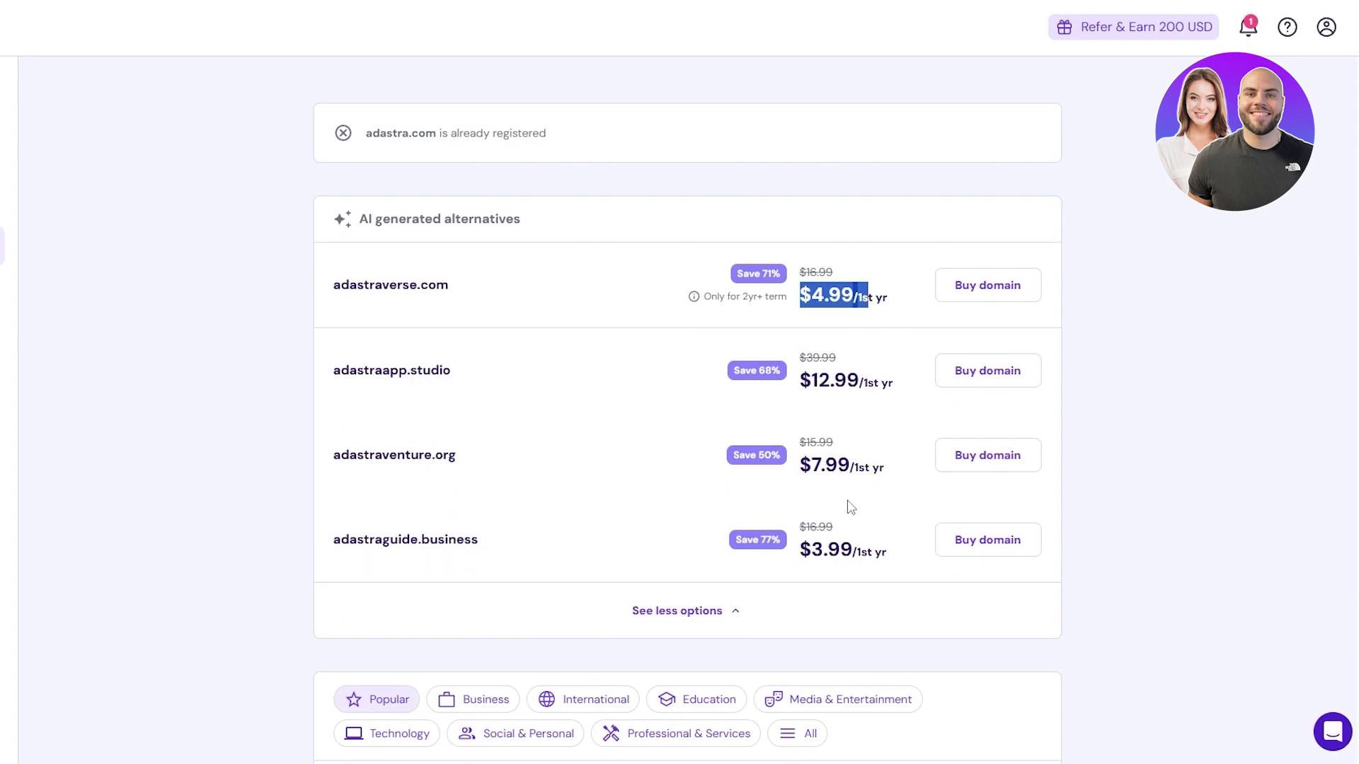
scroll(496, 572, down, 2)
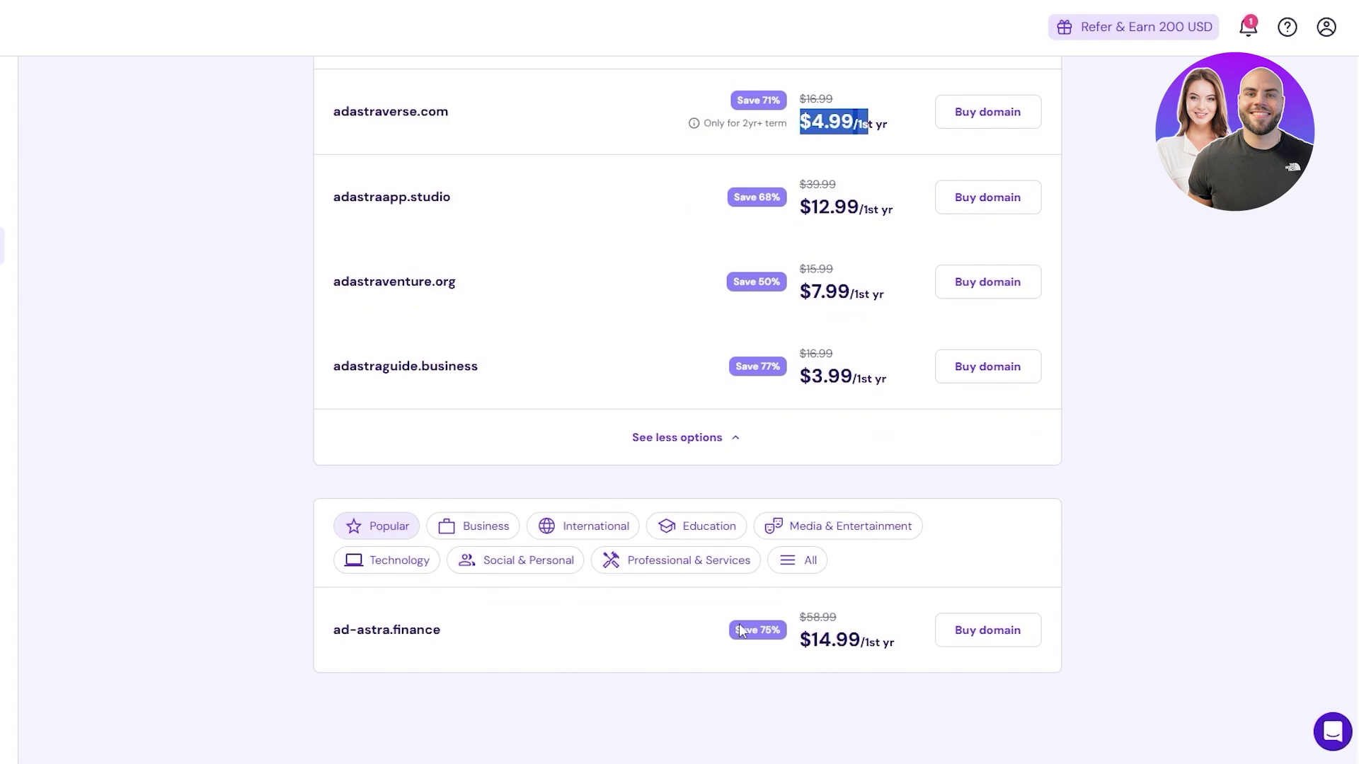
click(361, 638)
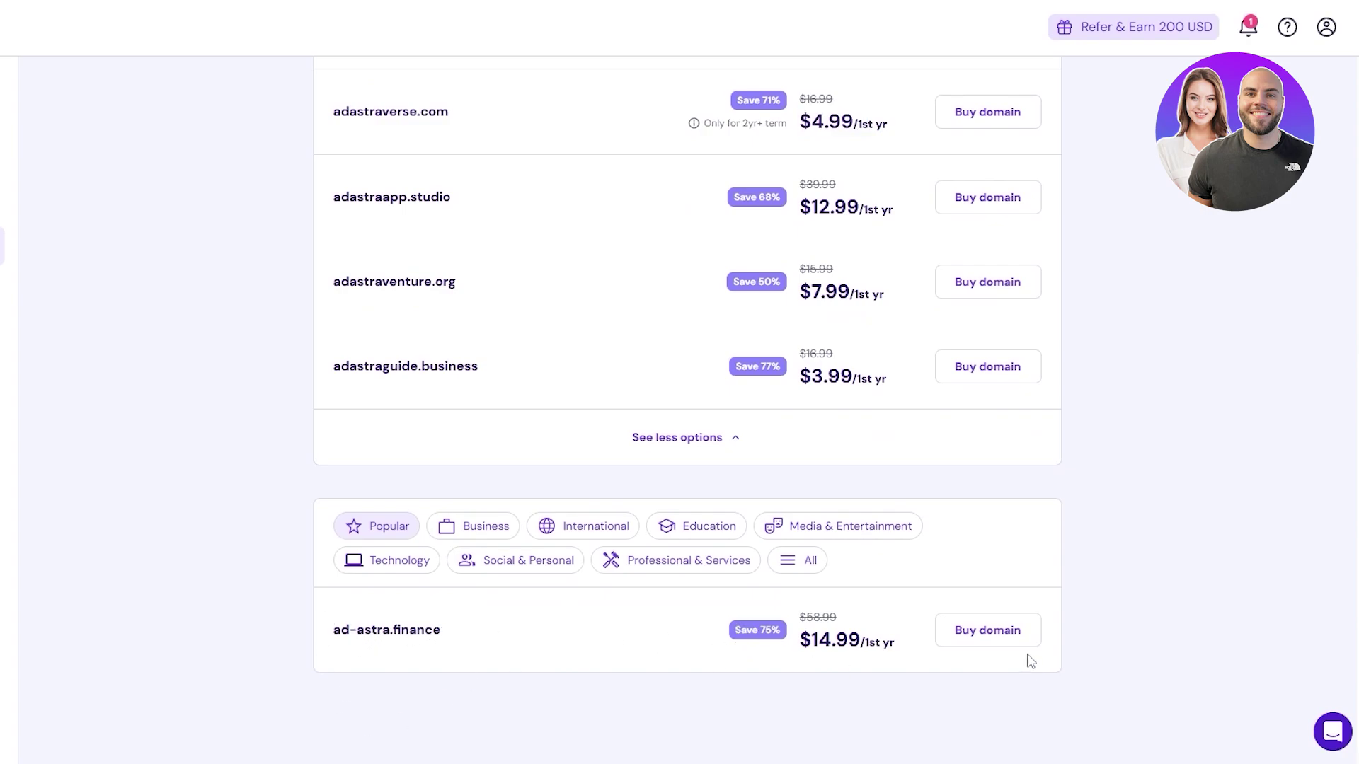
scroll(744, 616, up, 1)
scroll(366, 543, down, 1)
click(796, 569)
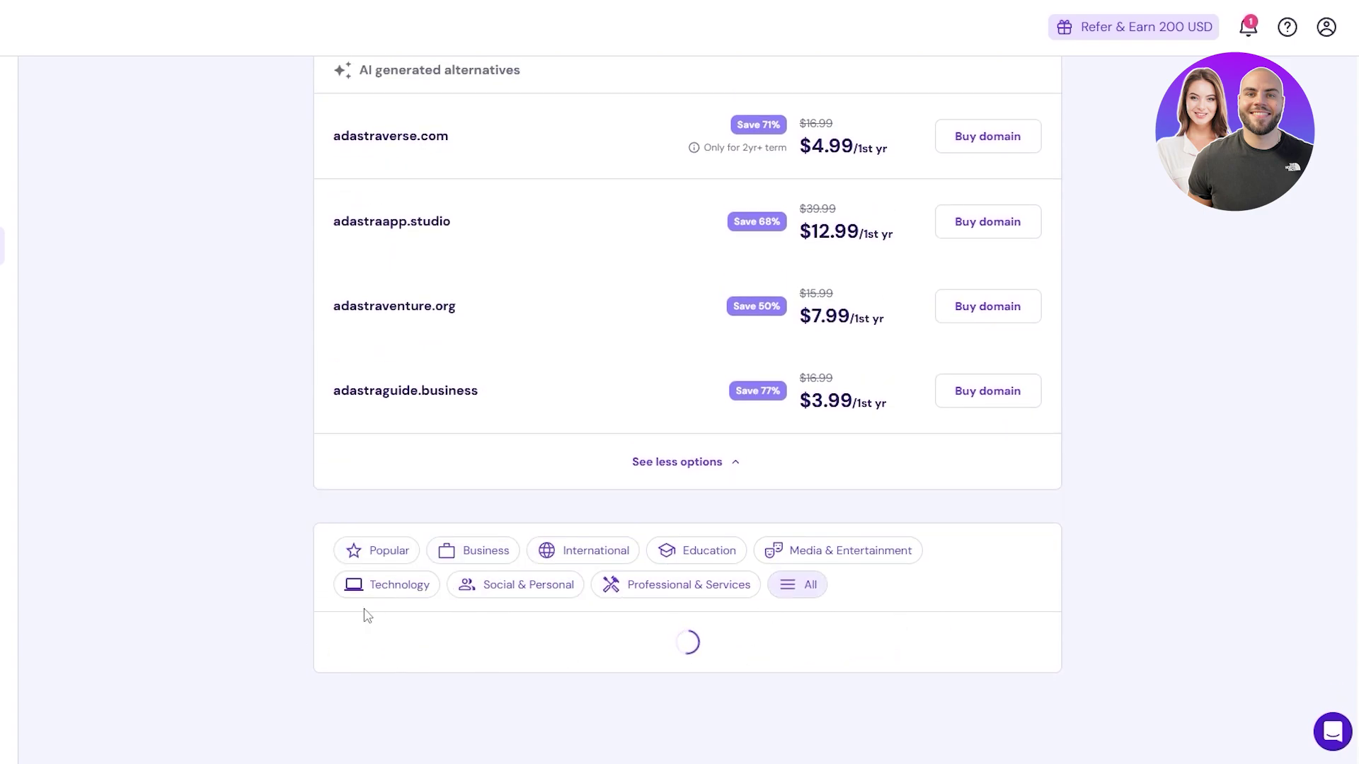
scroll(393, 569, down, 4)
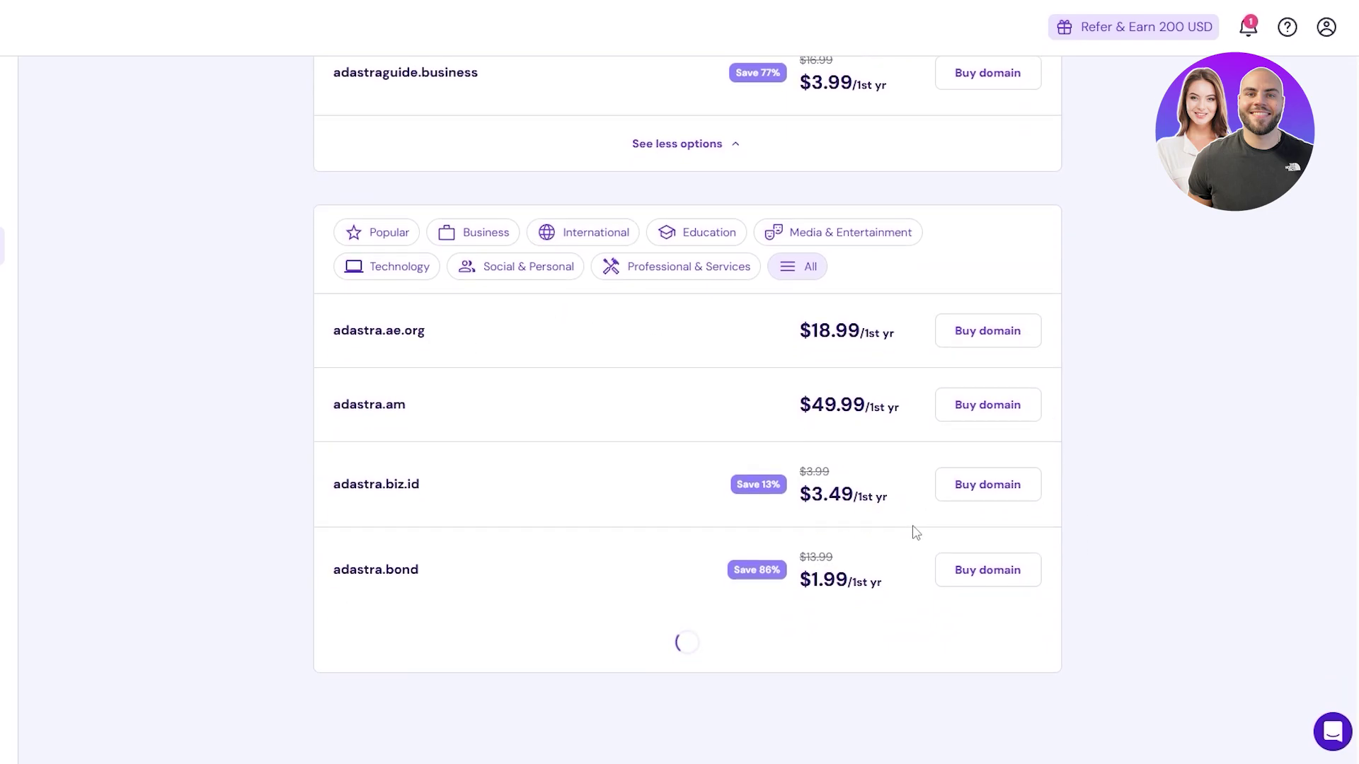
scroll(443, 500, up, 1)
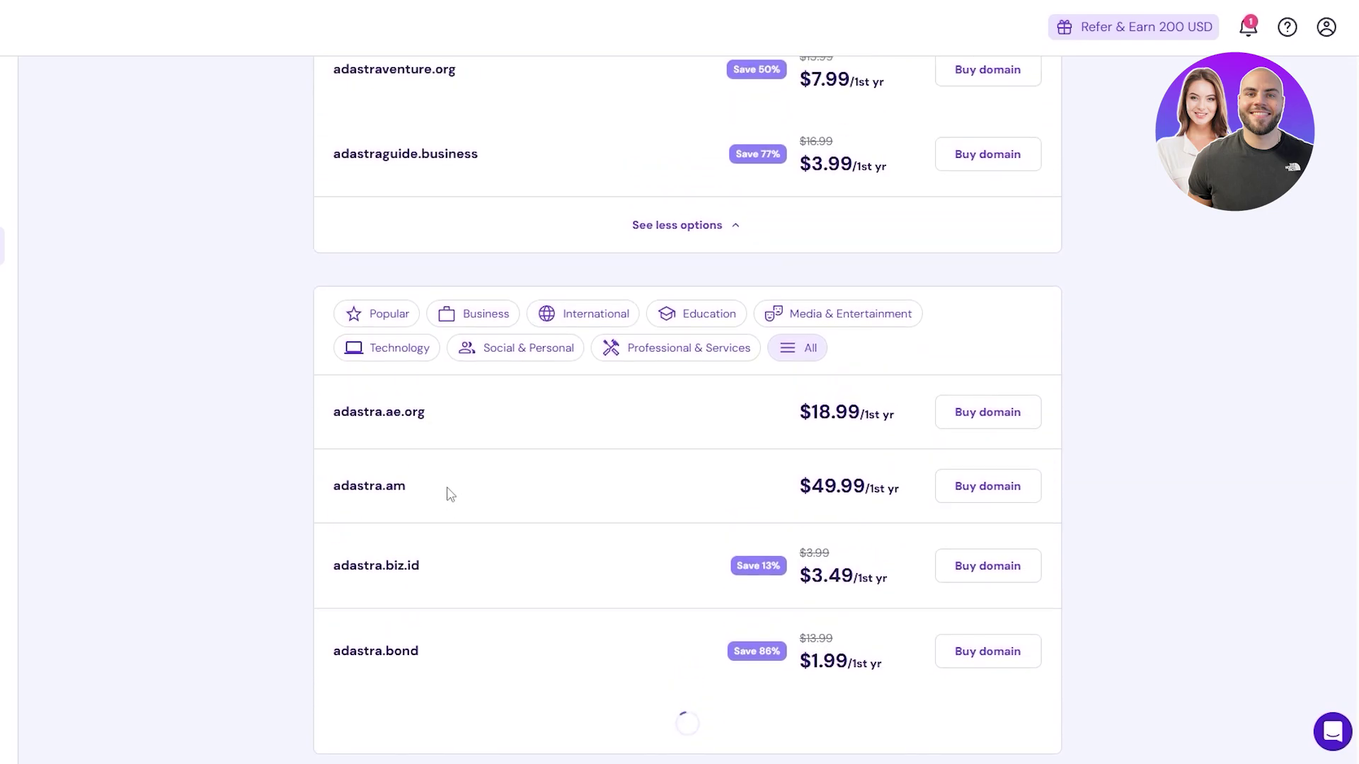
scroll(491, 494, up, 4)
scroll(495, 509, down, 5)
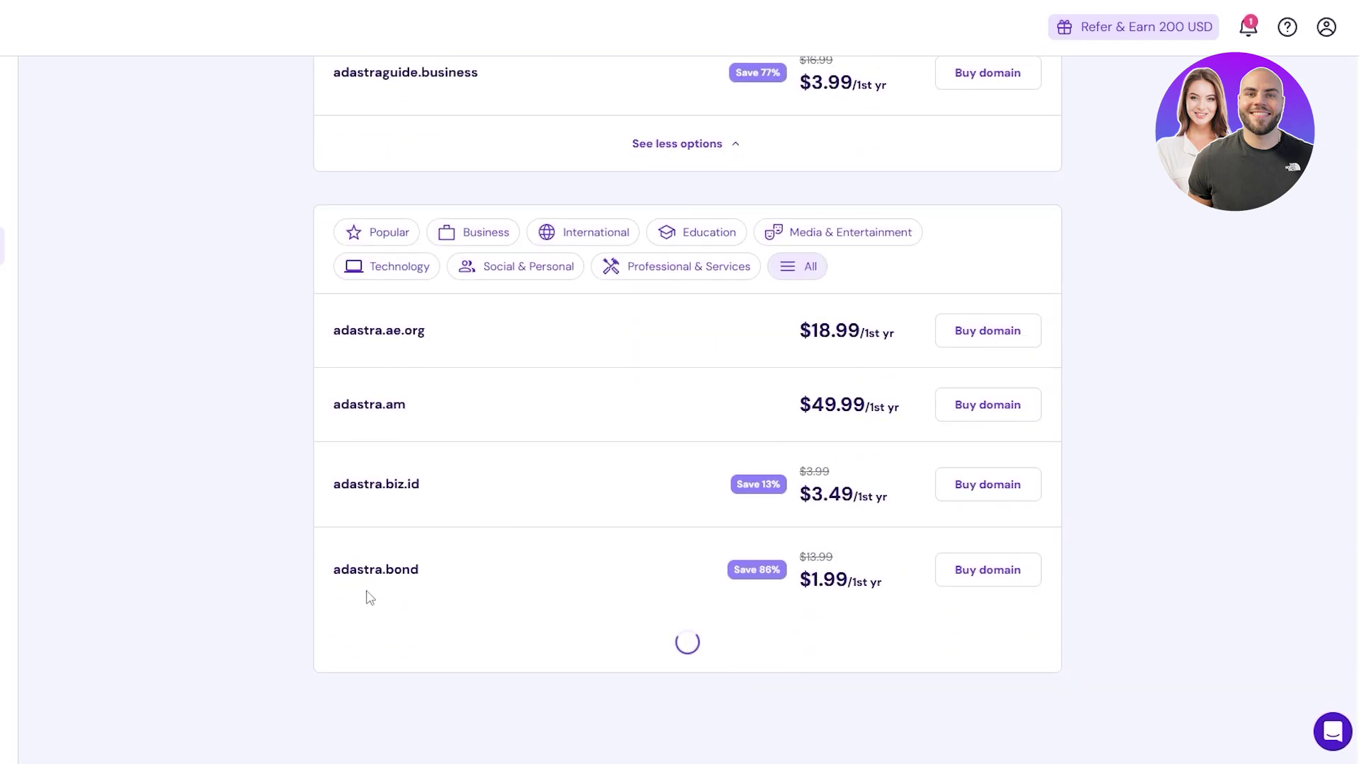
scroll(370, 598, up, 15)
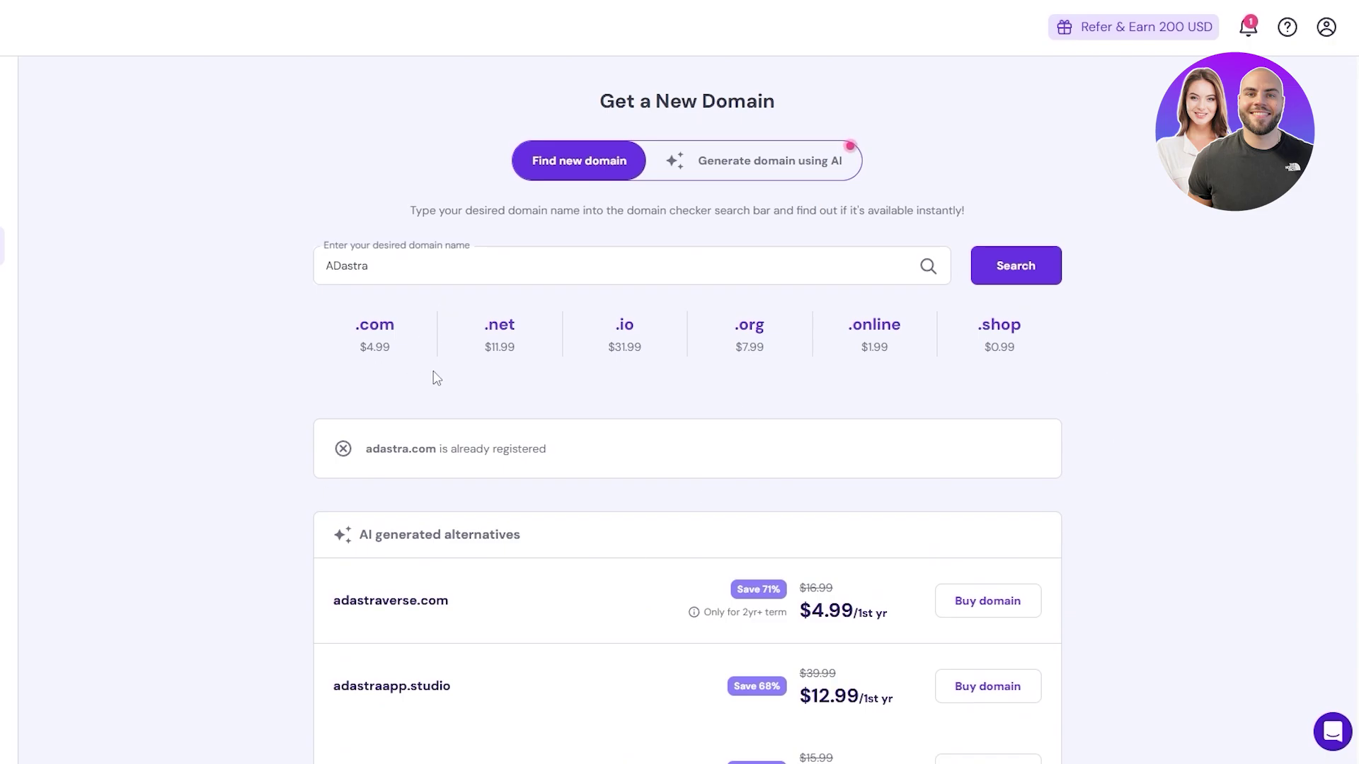
scroll(432, 382, down, 5)
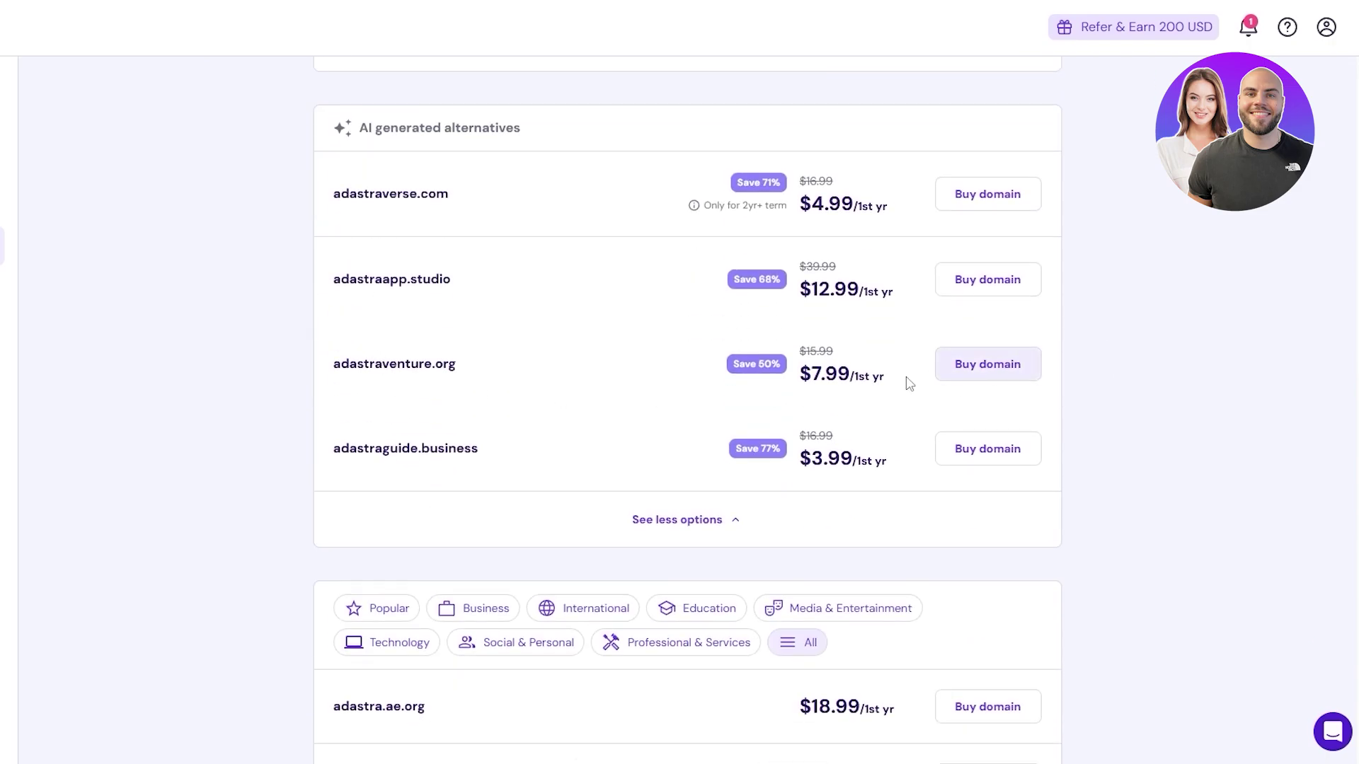
click(975, 448)
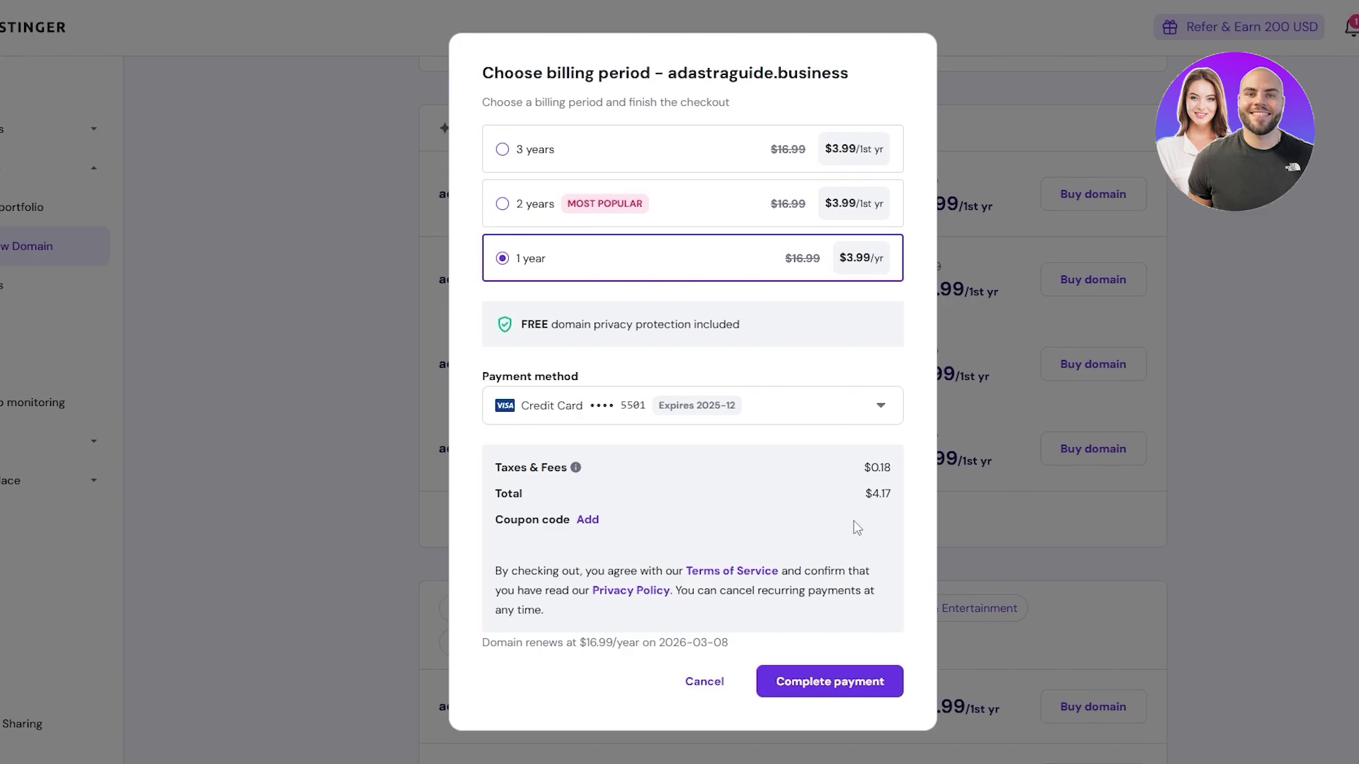
click(699, 693)
scroll(691, 637, up, 5)
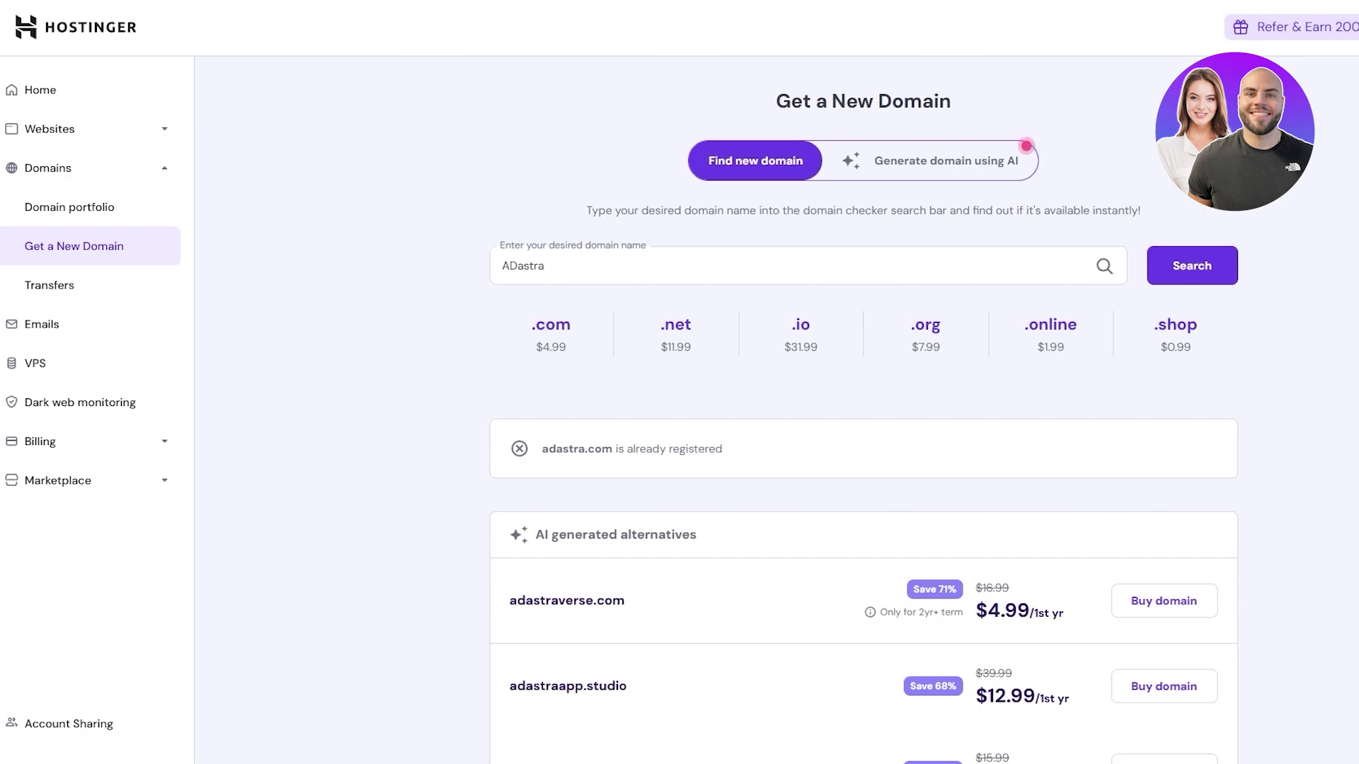
Check mamamiapizzeria.shop's expiration date in the domain portfolio and disable its auto-renewal.
click(63, 207)
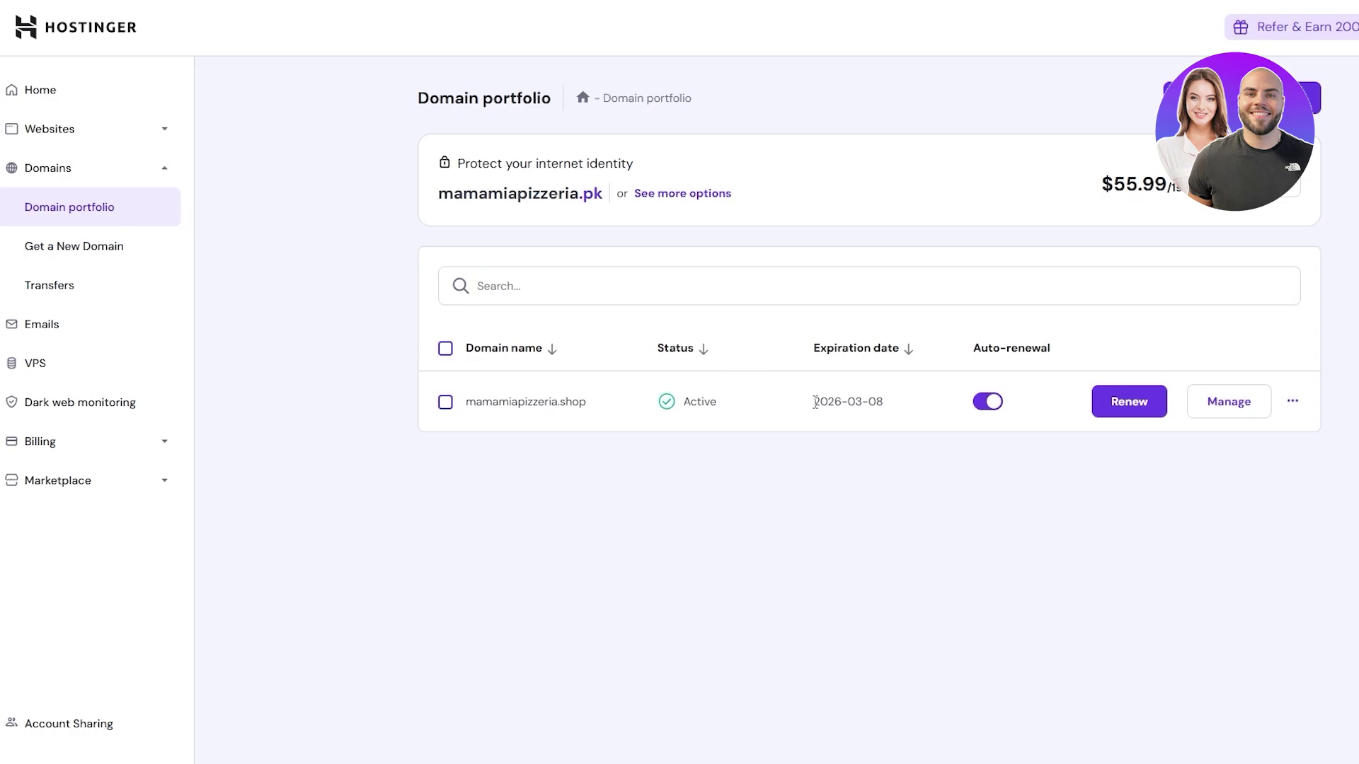
drag(815, 402, 855, 403)
click(854, 459)
click(971, 405)
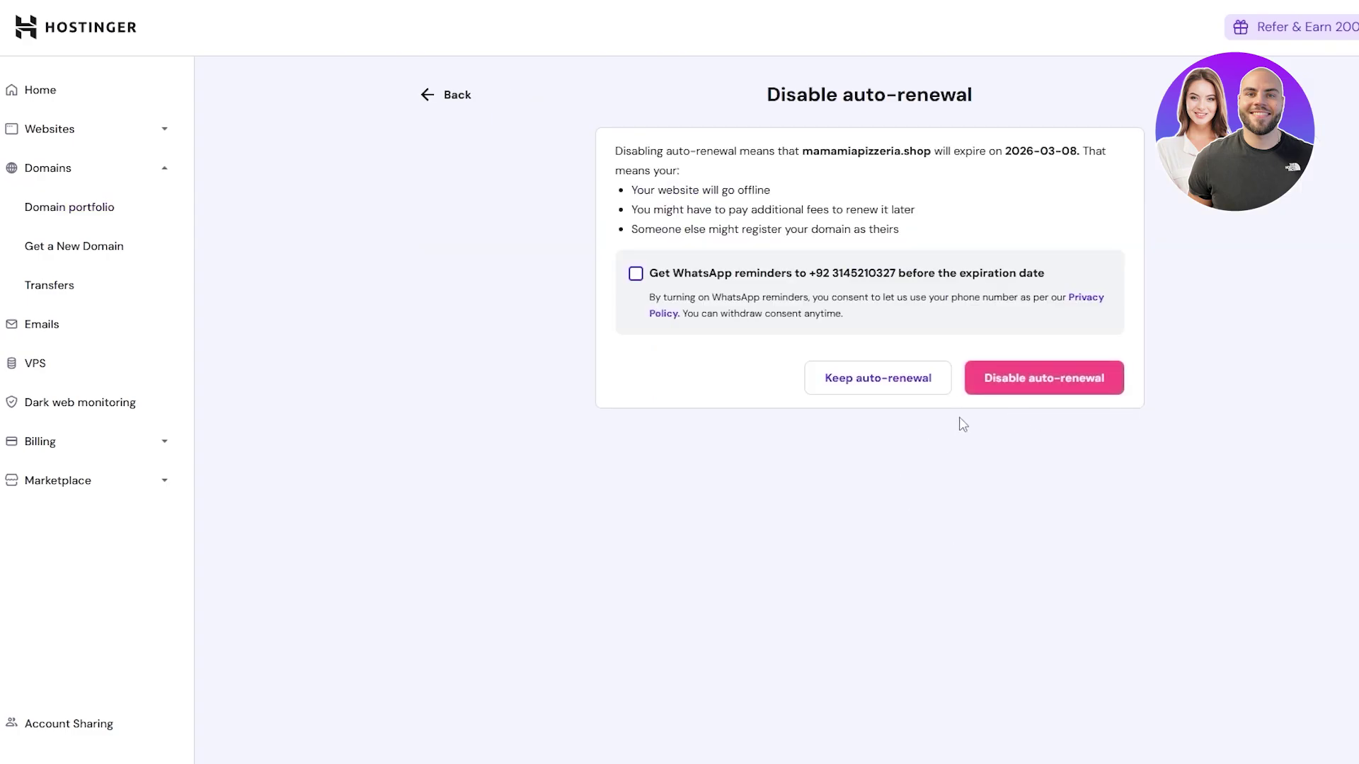
click(1025, 388)
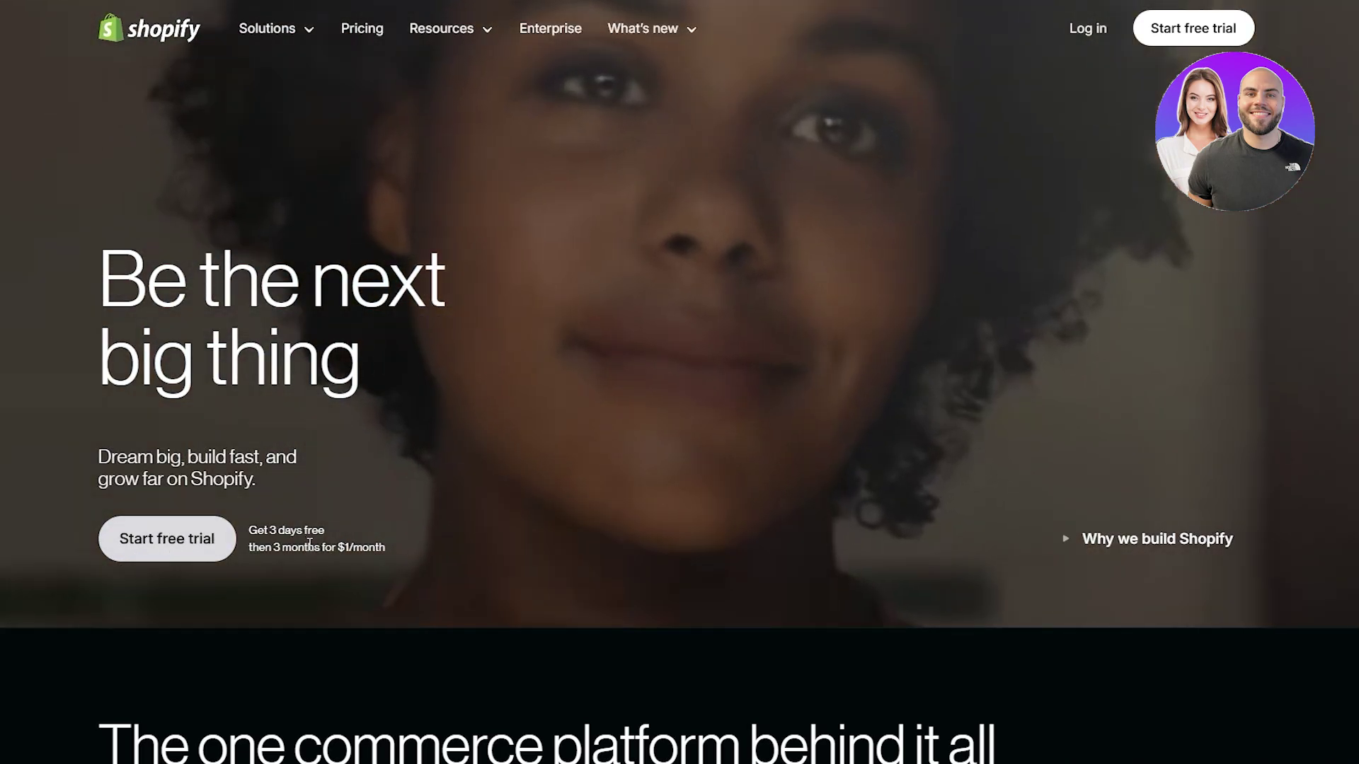
Review the 3-days-free, $1/month offer, then scroll the admin home's 3-of-5 setup guide.
drag(273, 550, 386, 550)
click(347, 549)
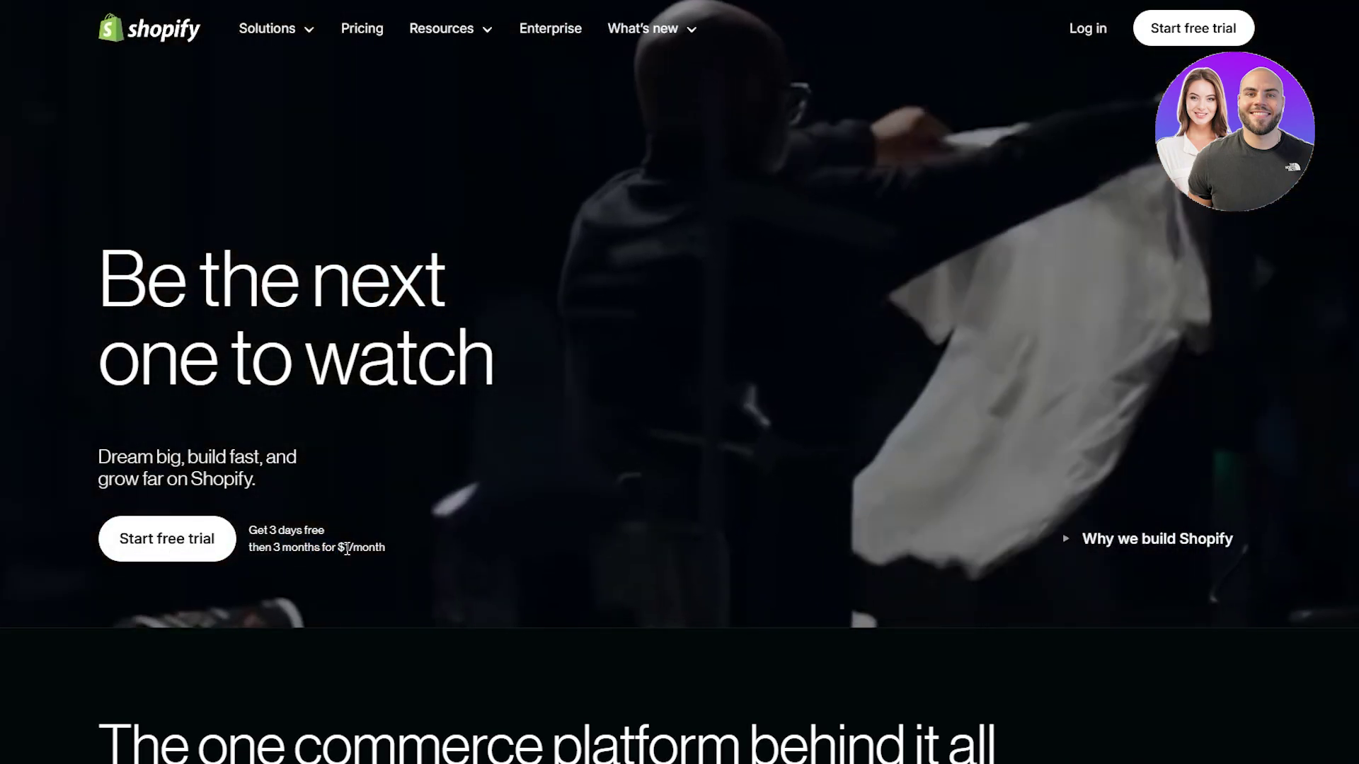
drag(281, 548, 316, 545)
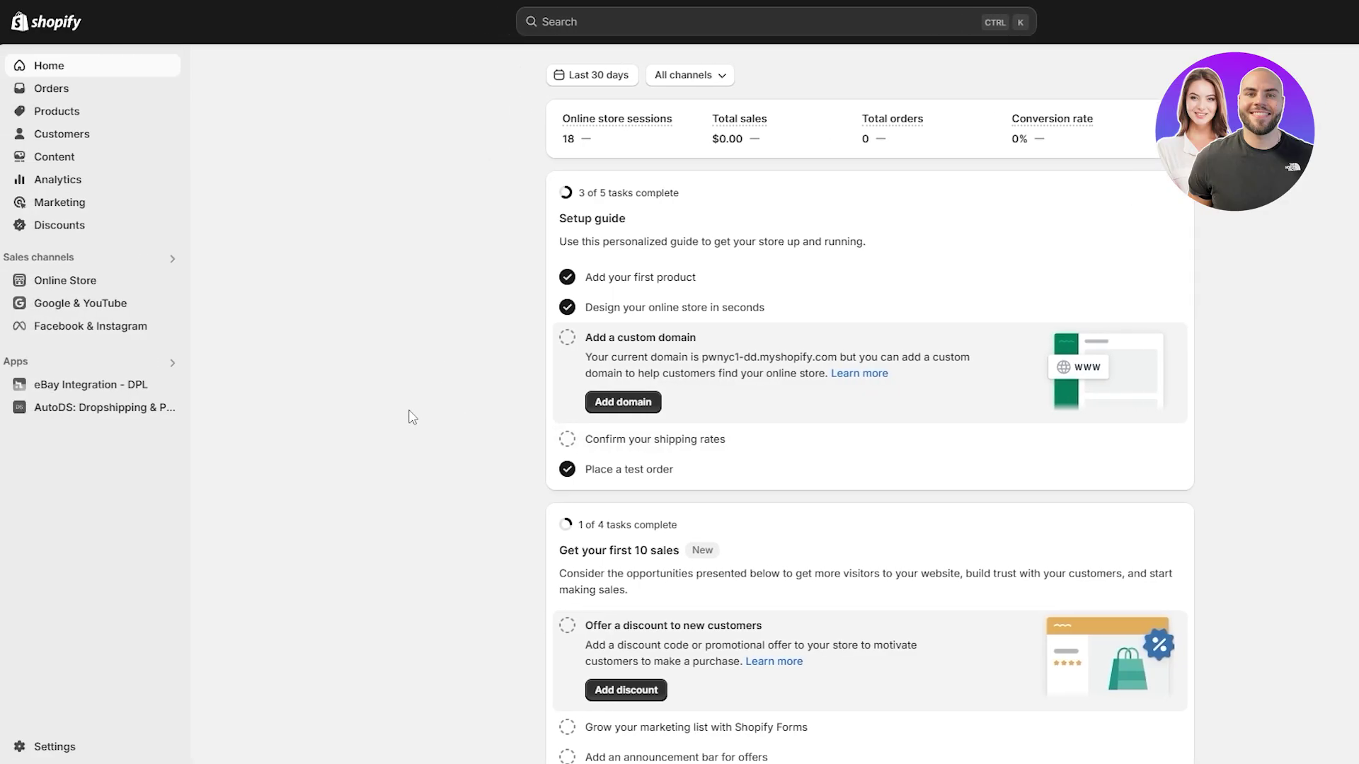
scroll(580, 347, down, 5)
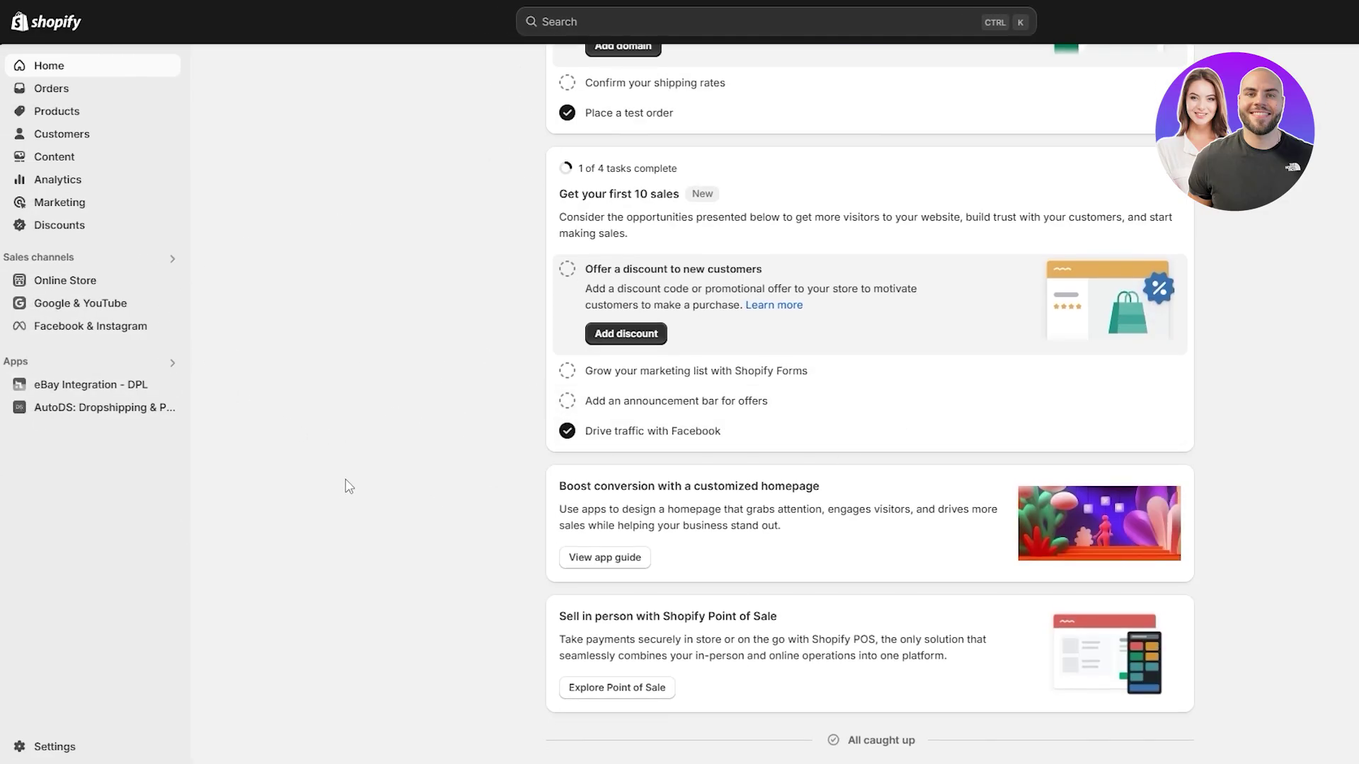
scroll(349, 486, up, 5)
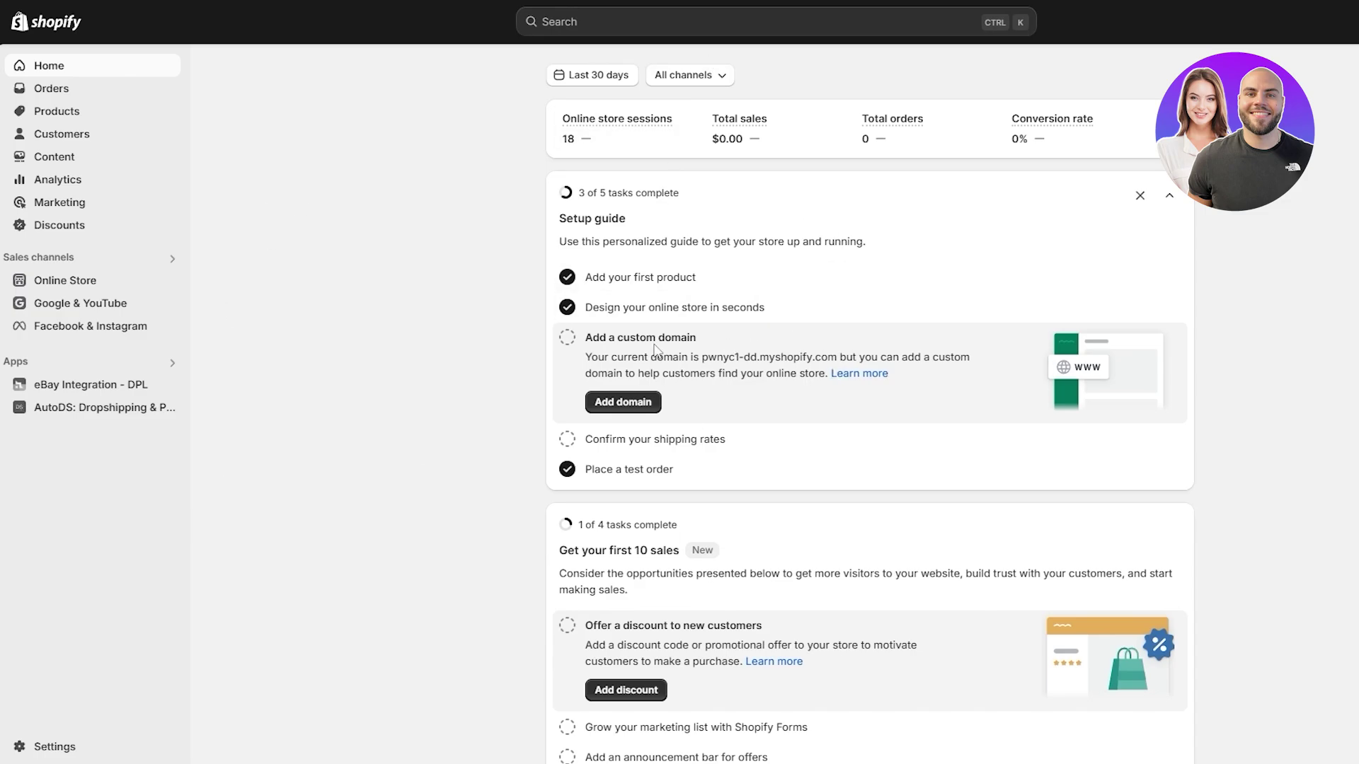
scroll(647, 525, down, 3)
scroll(648, 525, down, 2)
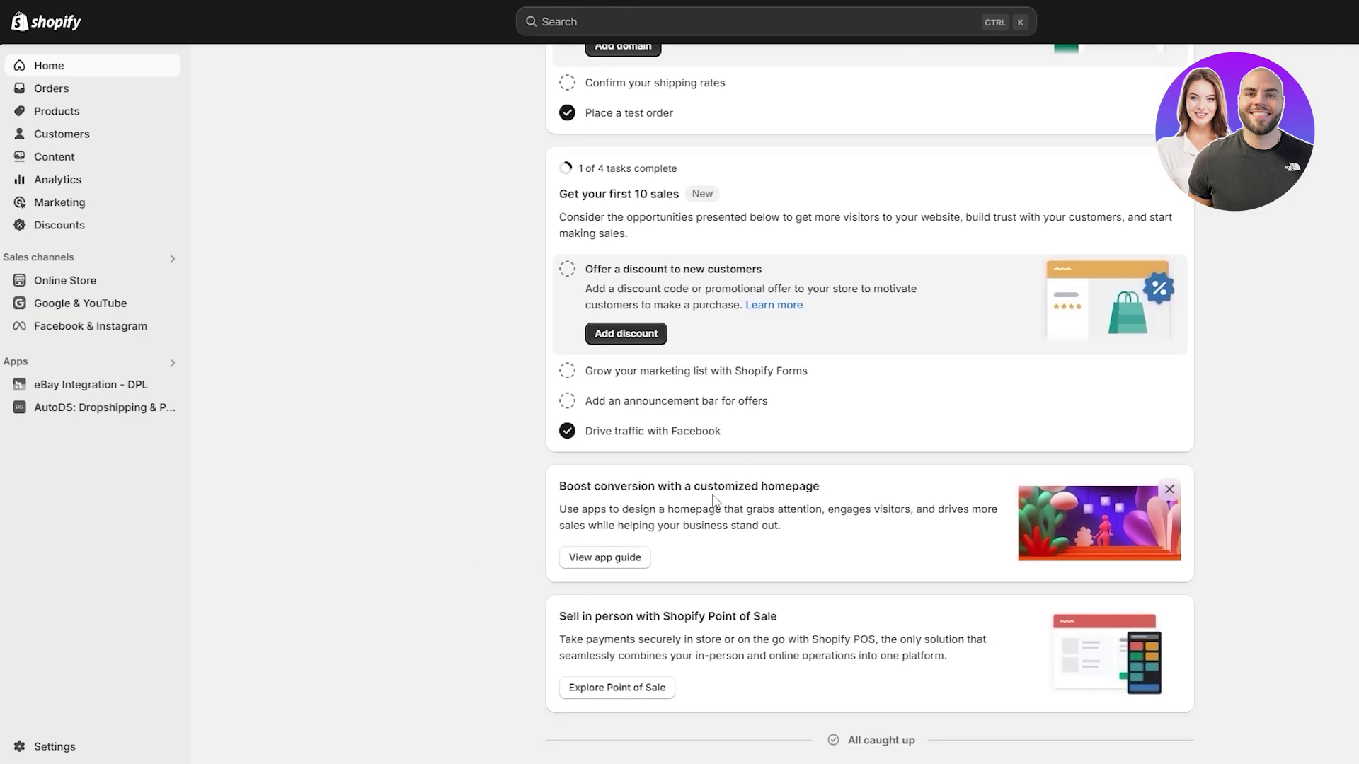
scroll(464, 555, up, 5)
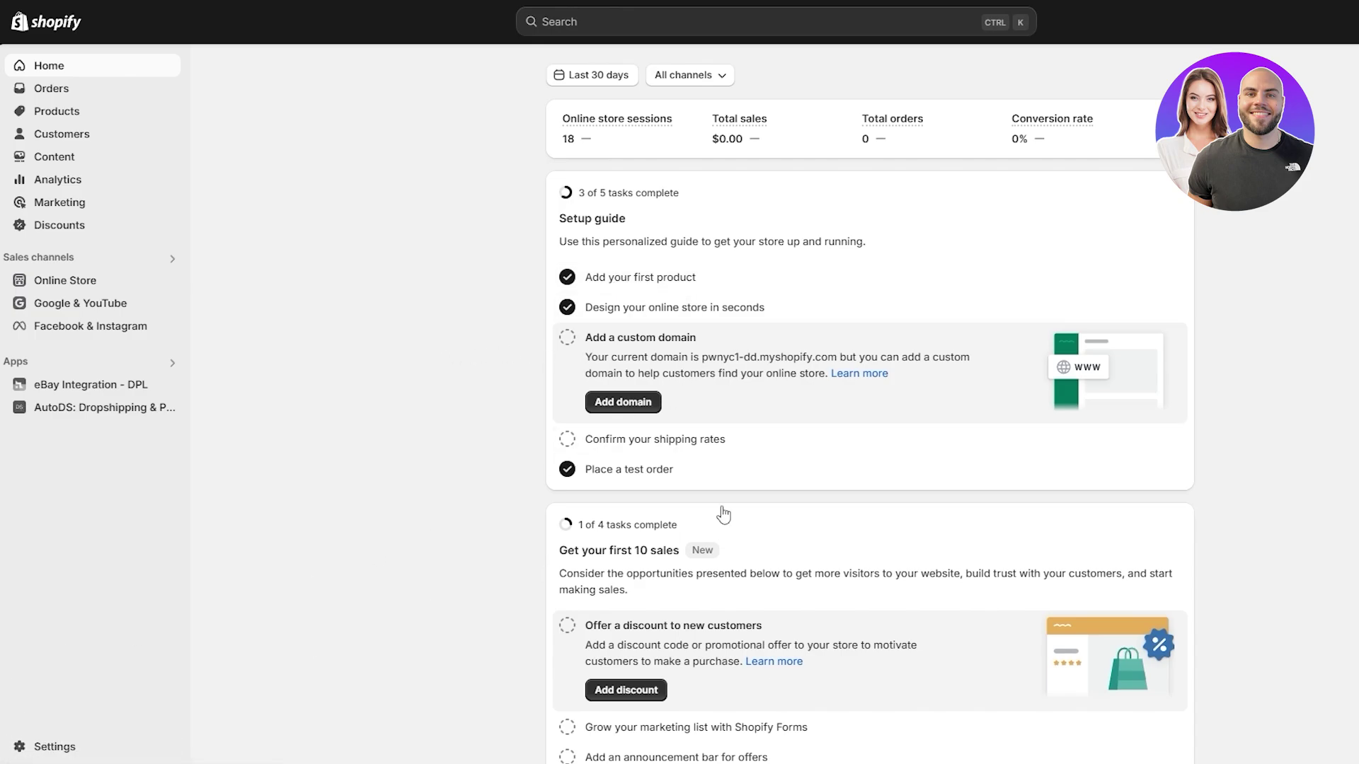
Go to Settings > Domains and choose Connect existing domain.
click(41, 750)
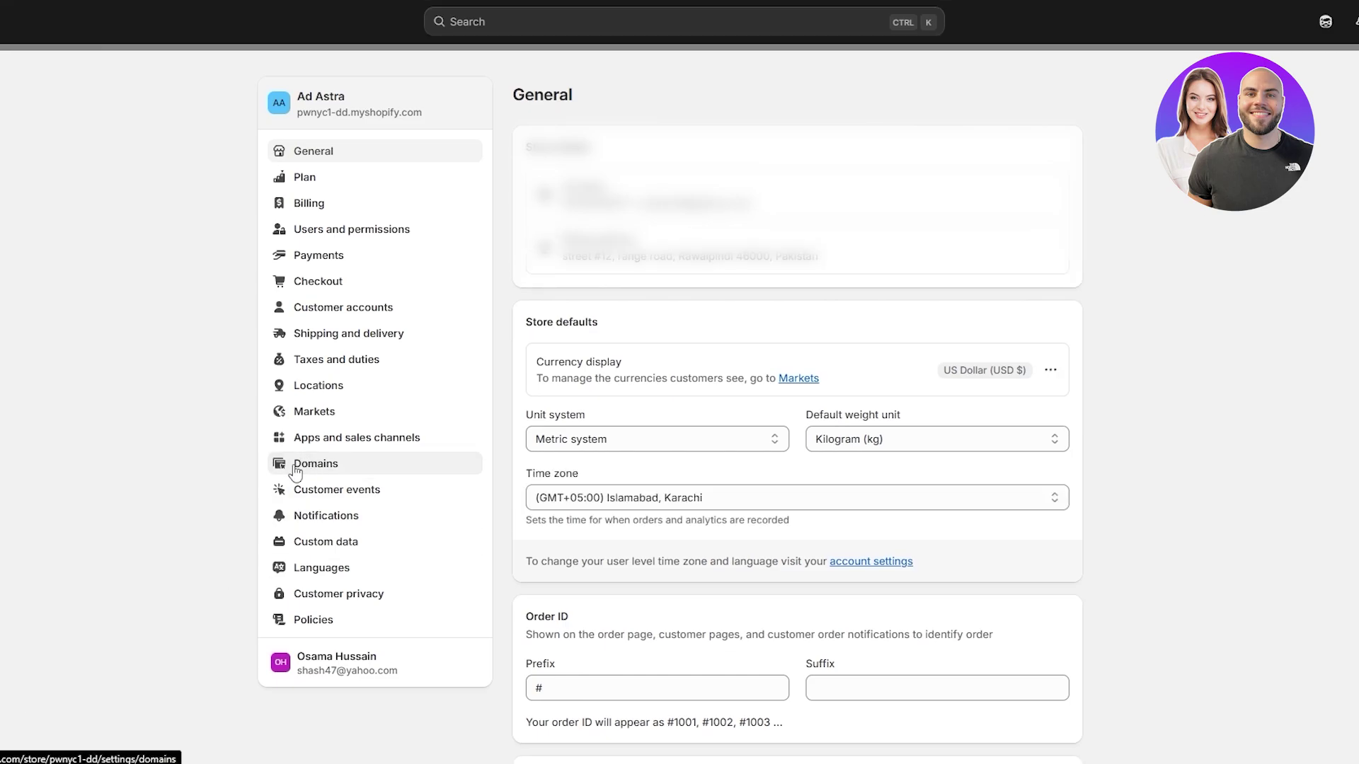
click(296, 468)
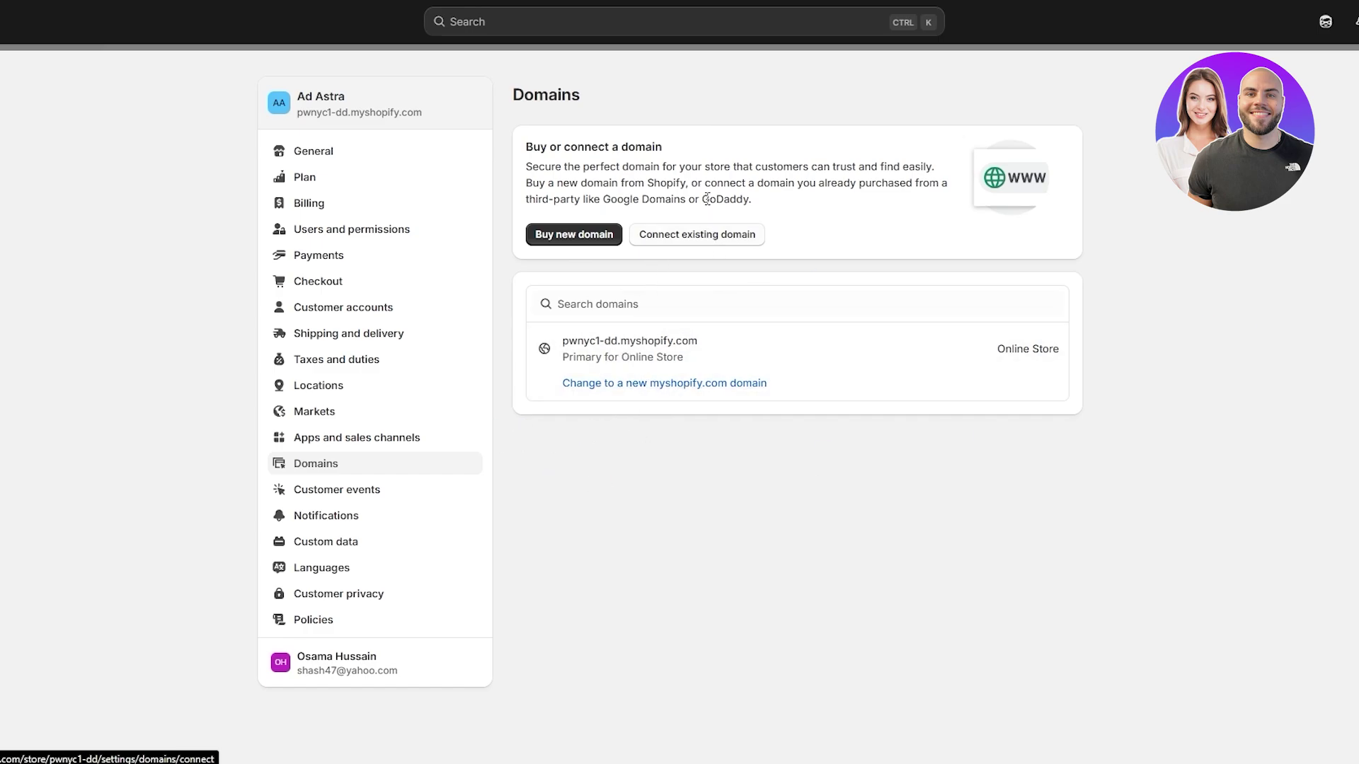
click(729, 239)
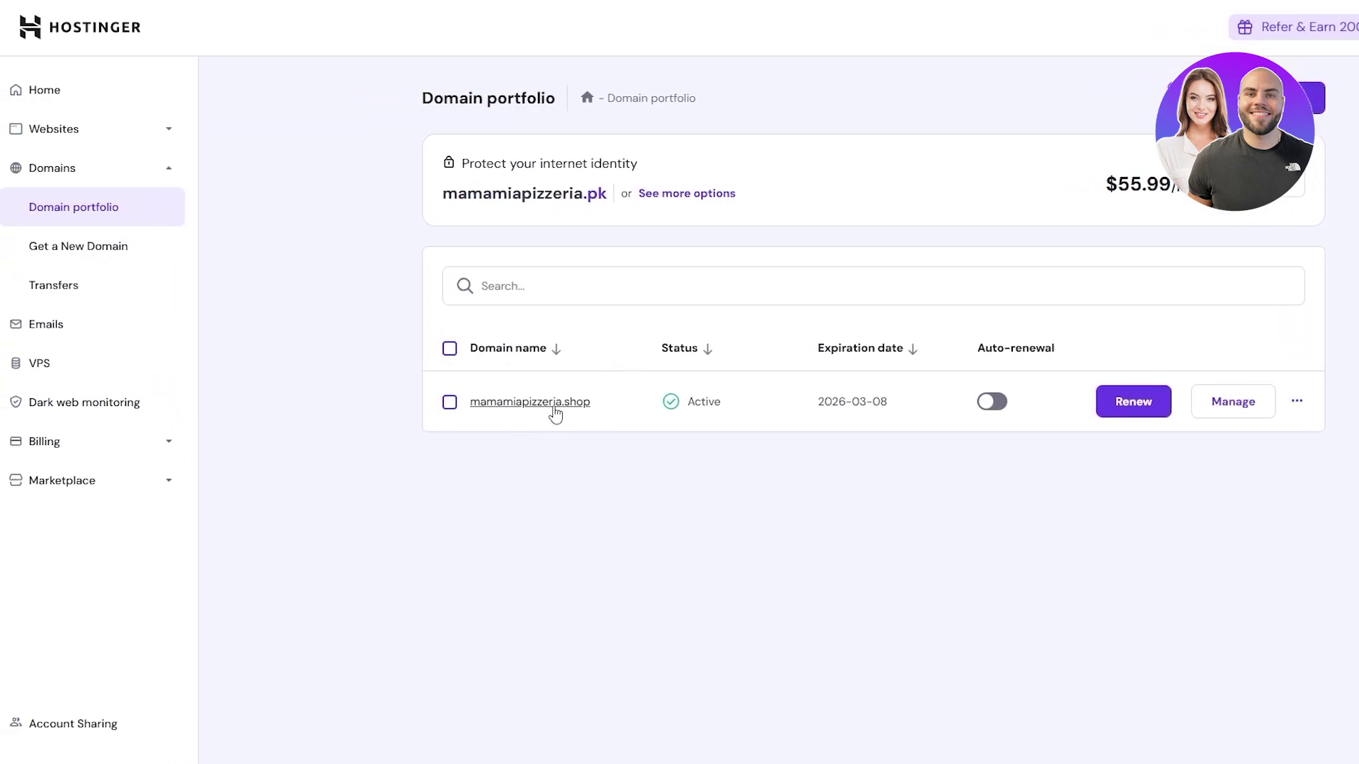
Copy mamamiapizzeria.shop from Hostinger's portfolio and paste it into Shopify's Domain field.
click(556, 404)
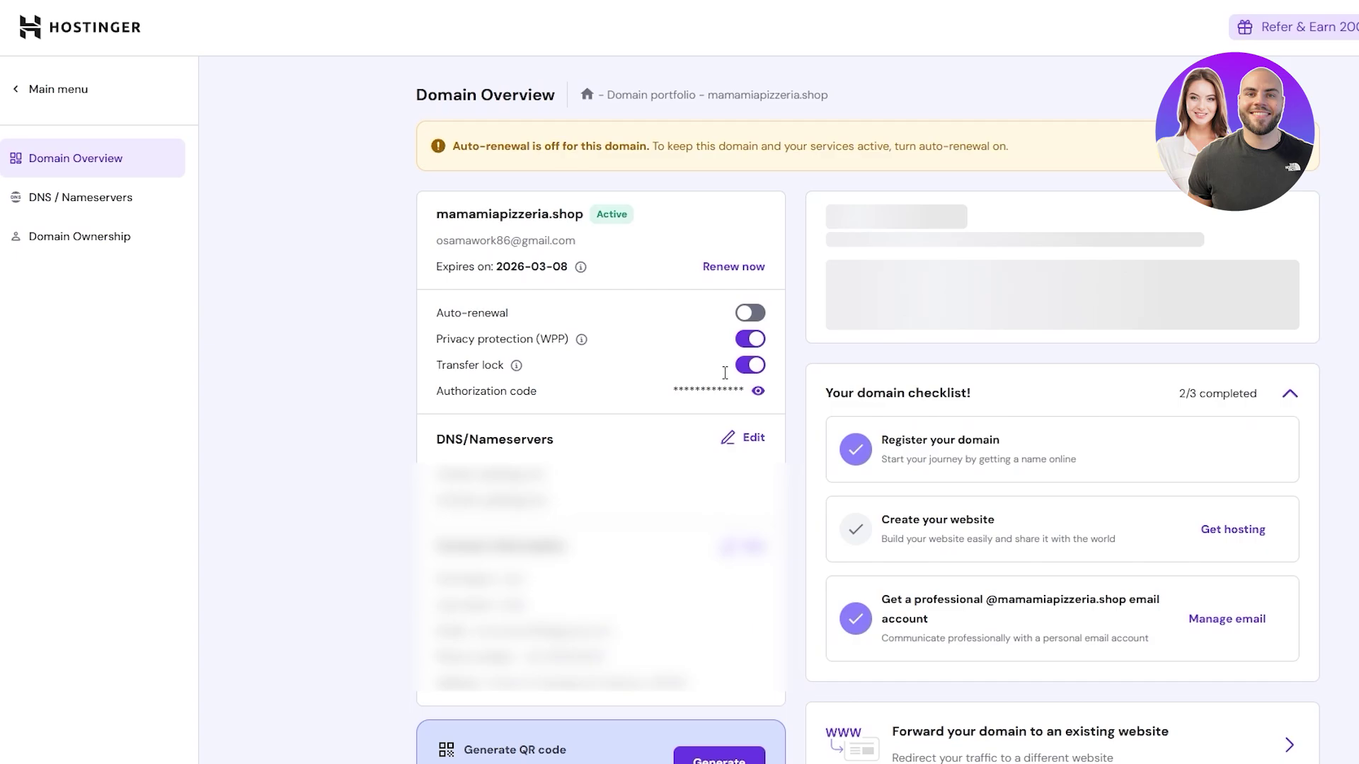
scroll(591, 231, down, 2)
key(alt+Left)
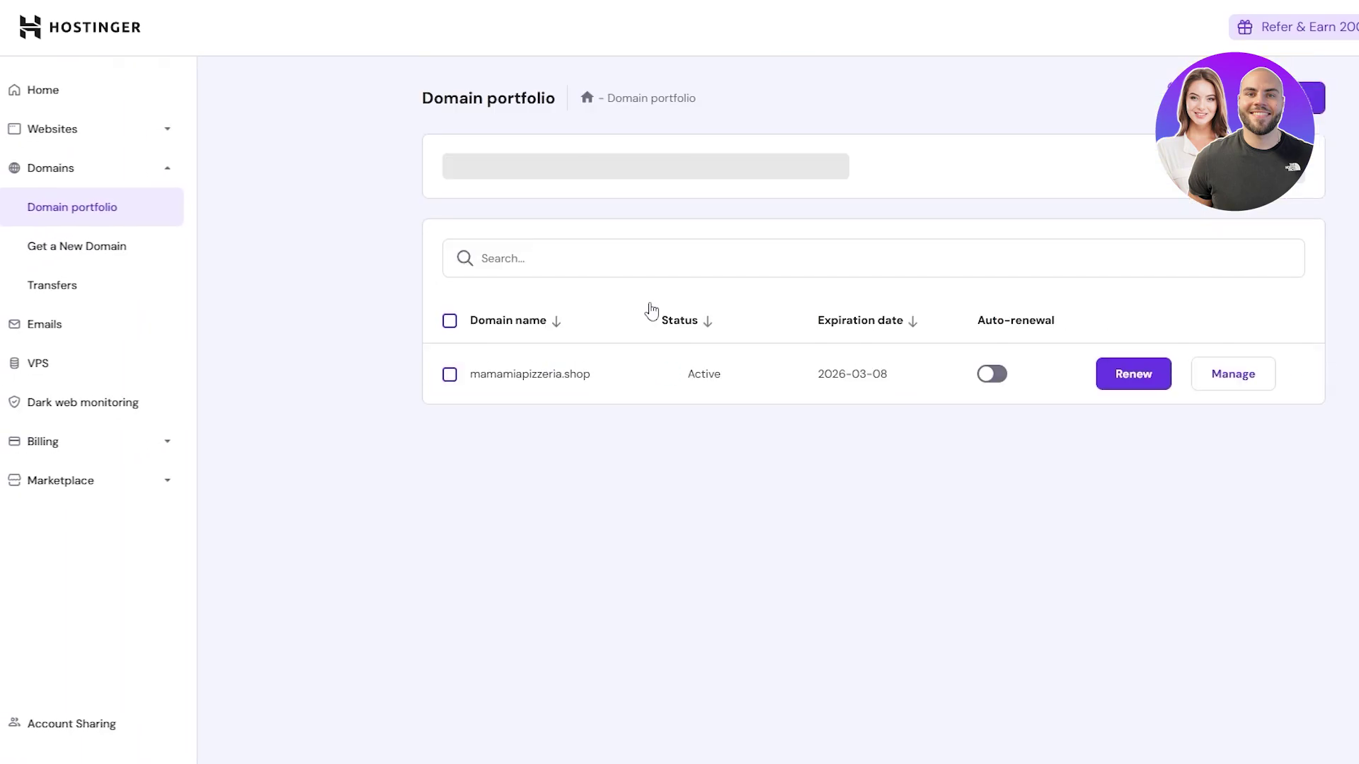
right_click(488, 396)
key(Escape)
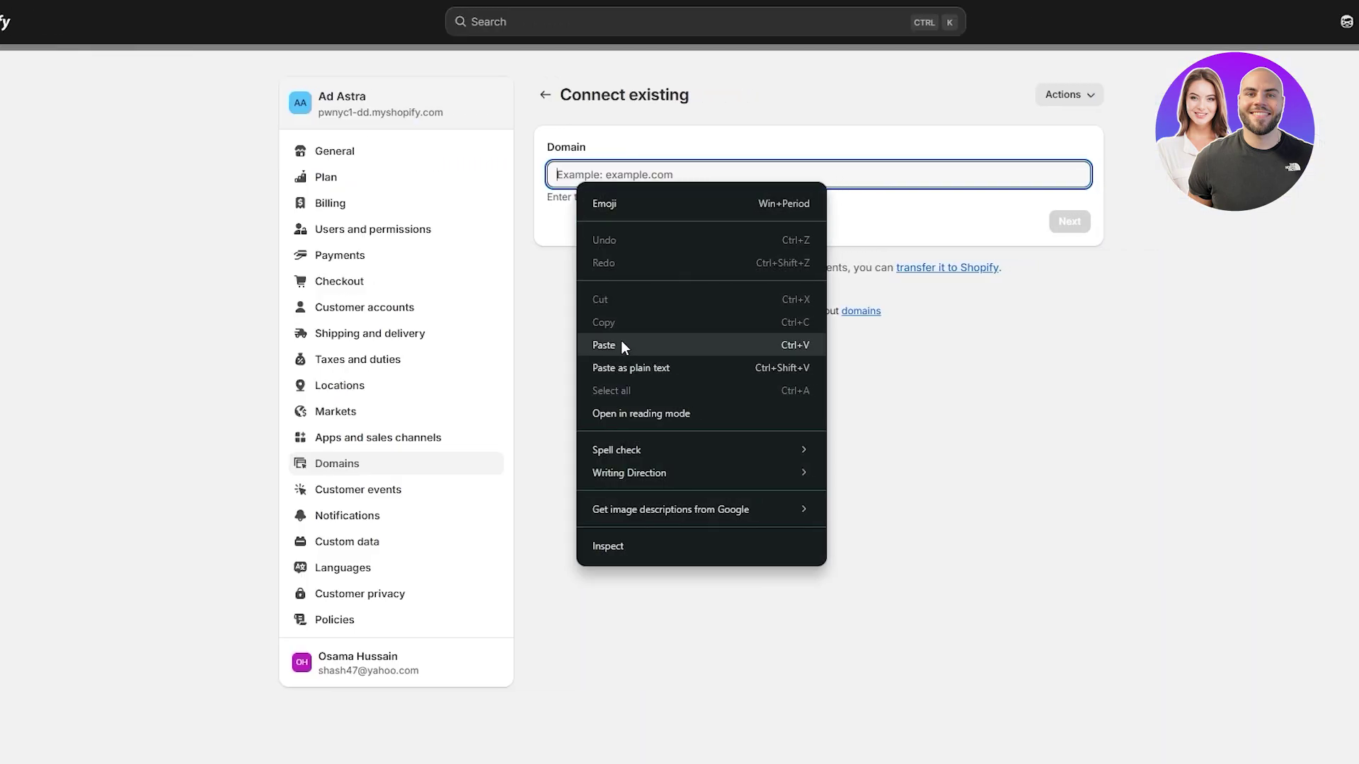
click(680, 342)
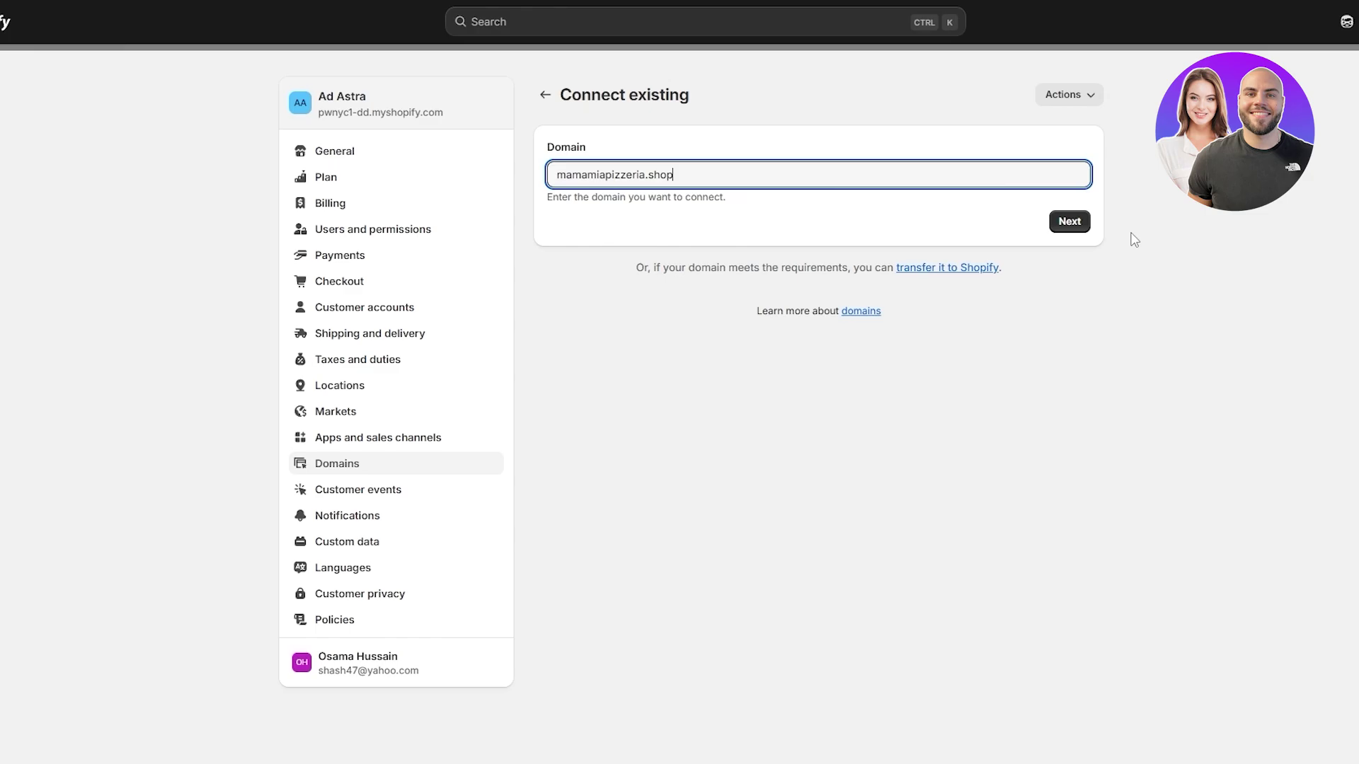
Continue to the required records (A 23.227.38.65, CNAME shops.myshopify.com), then return to Hostinger.
click(1054, 227)
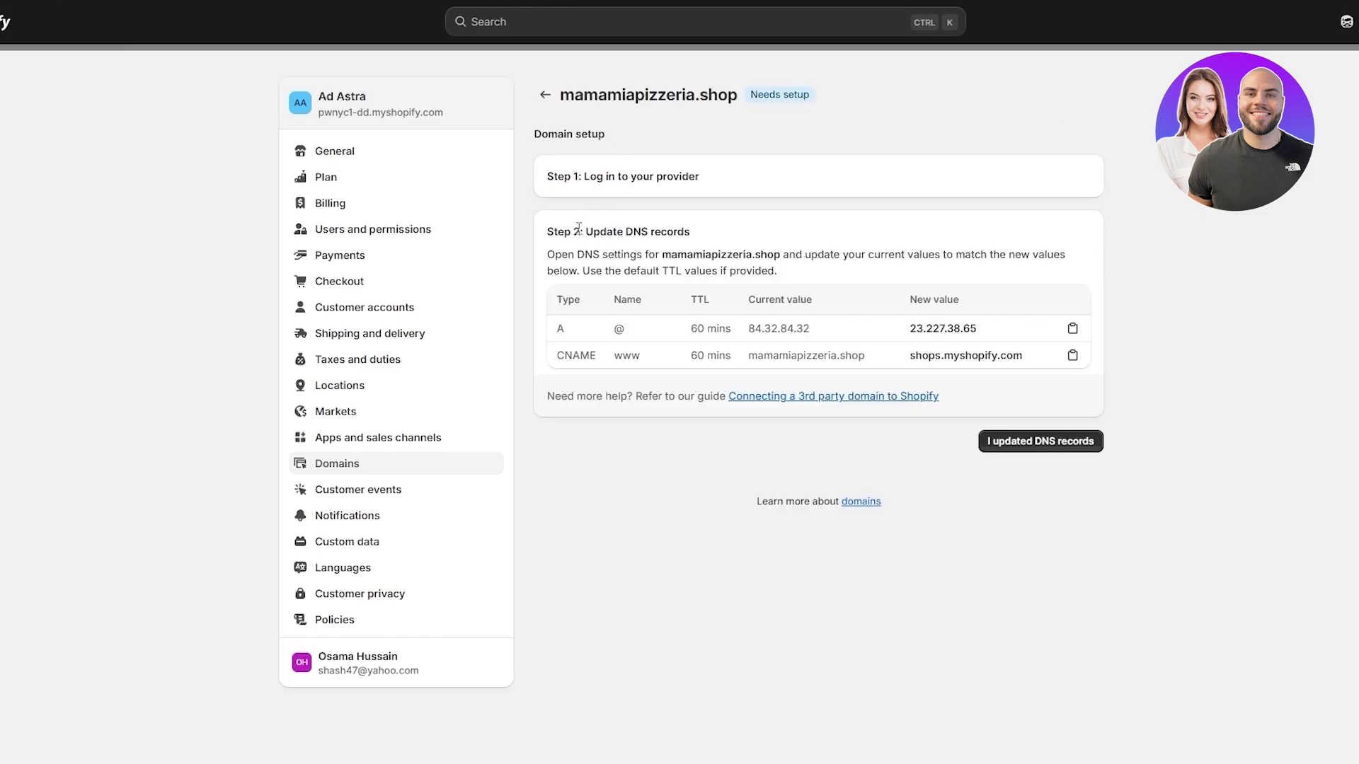
drag(584, 231, 669, 231)
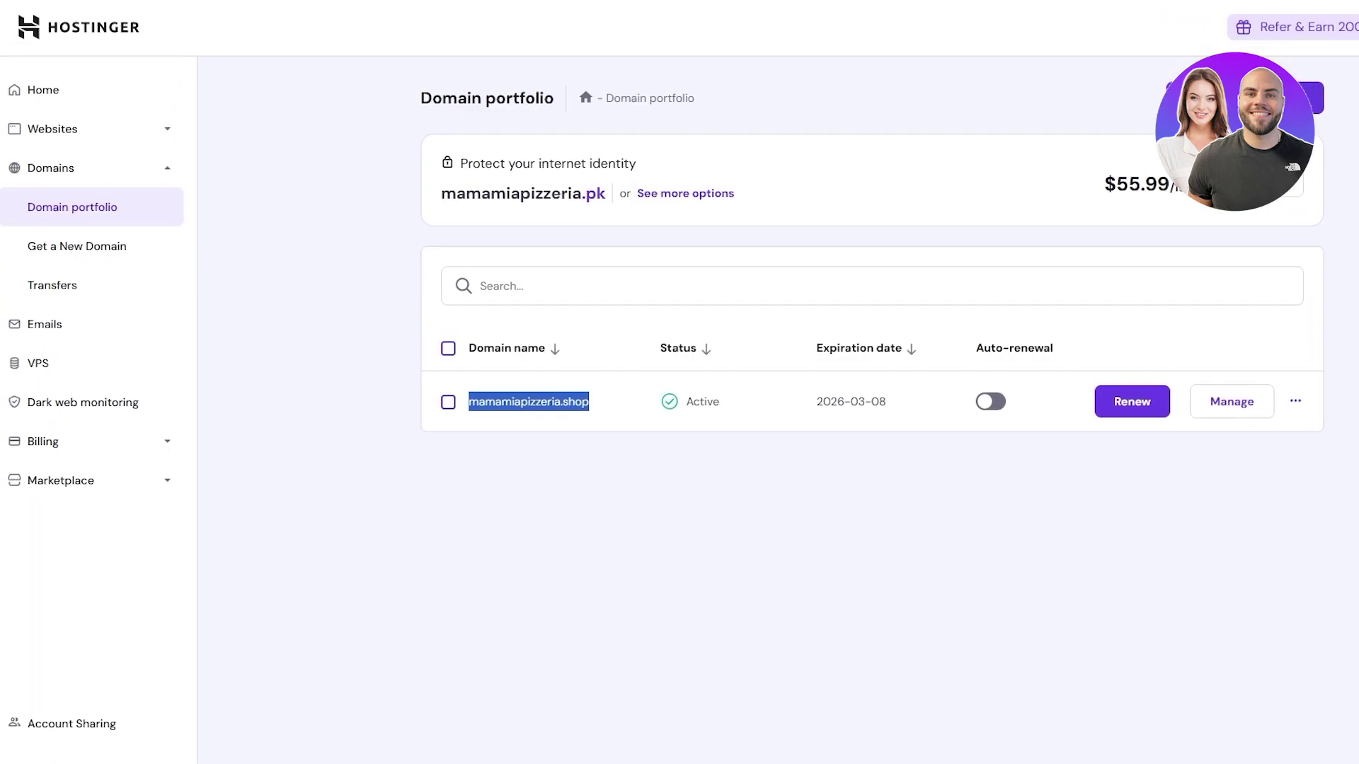
click(1196, 455)
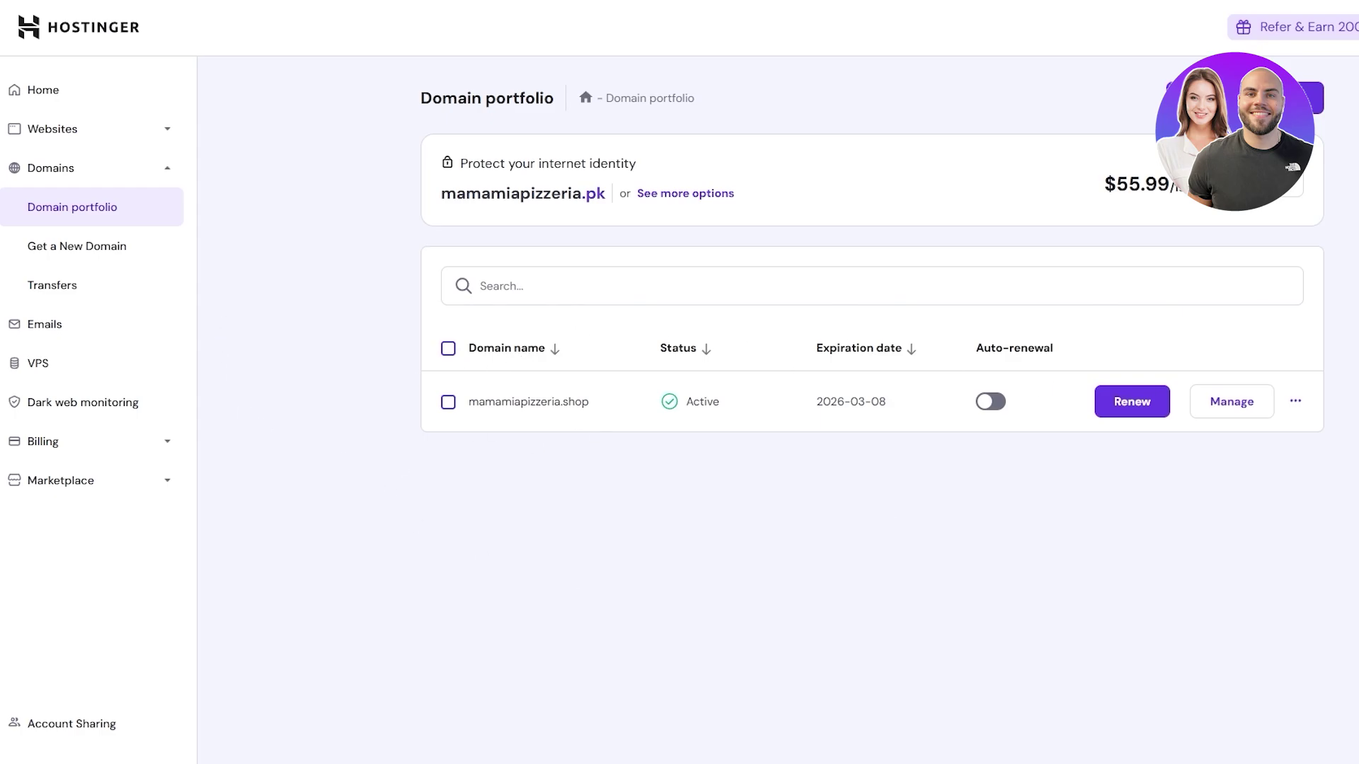
Open mamamiapizzeria.shop's Domain Overview and locate its DNS/Nameservers section.
click(1226, 417)
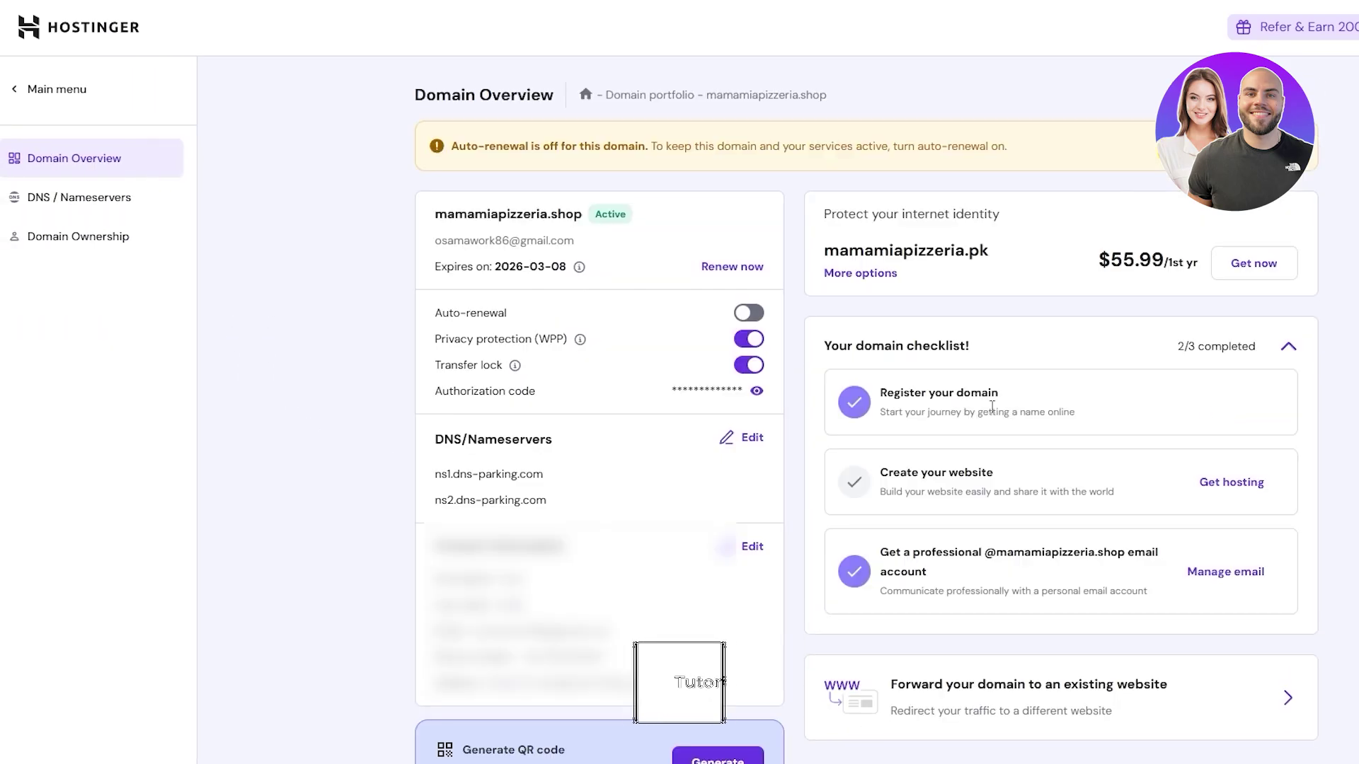
scroll(743, 307, down, 2)
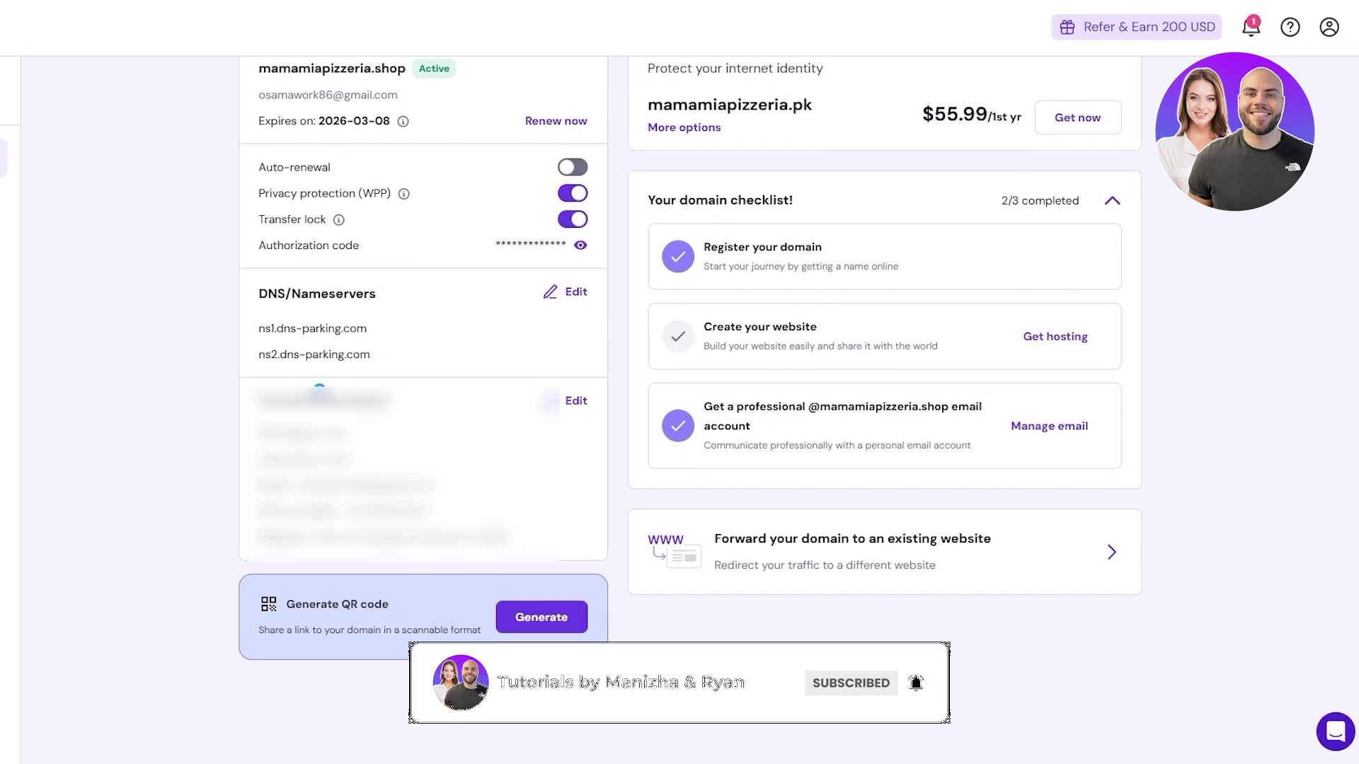
drag(269, 294, 356, 296)
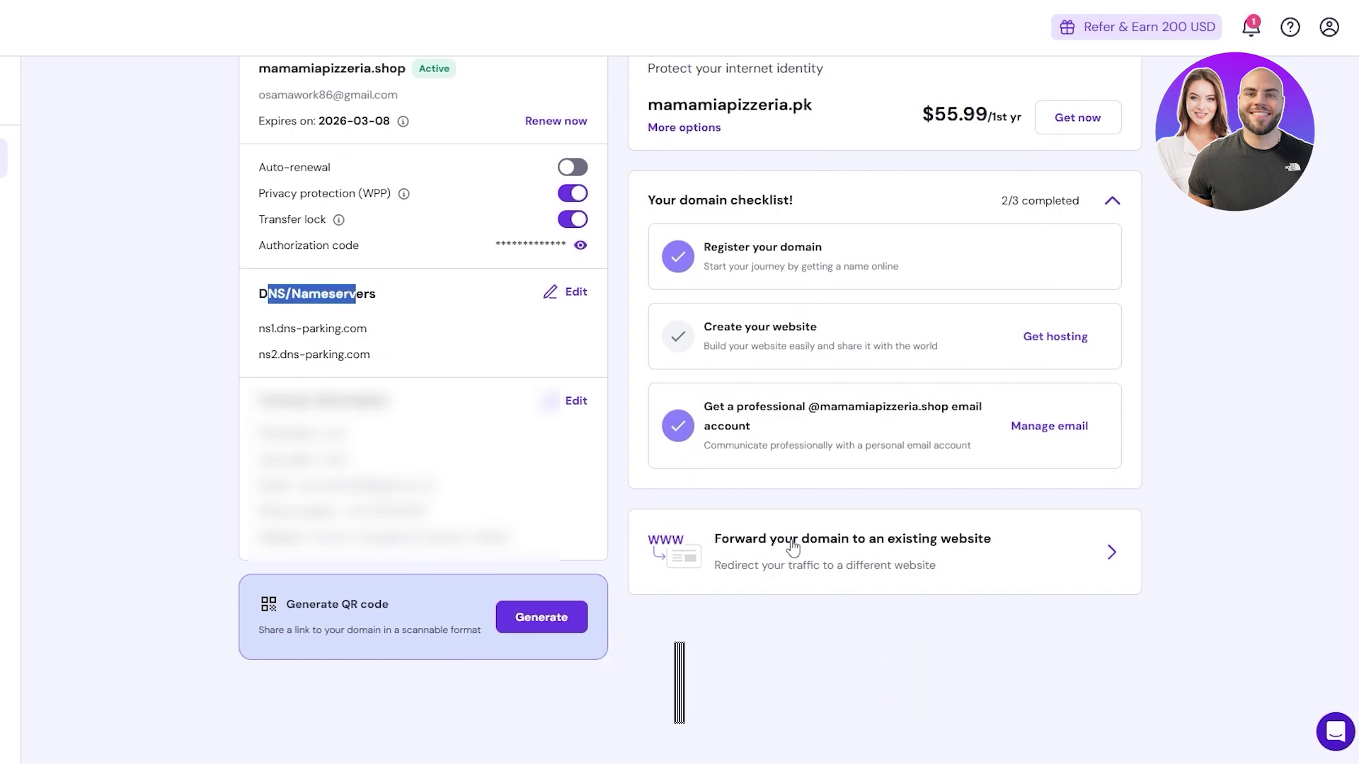
scroll(821, 544, up, 2)
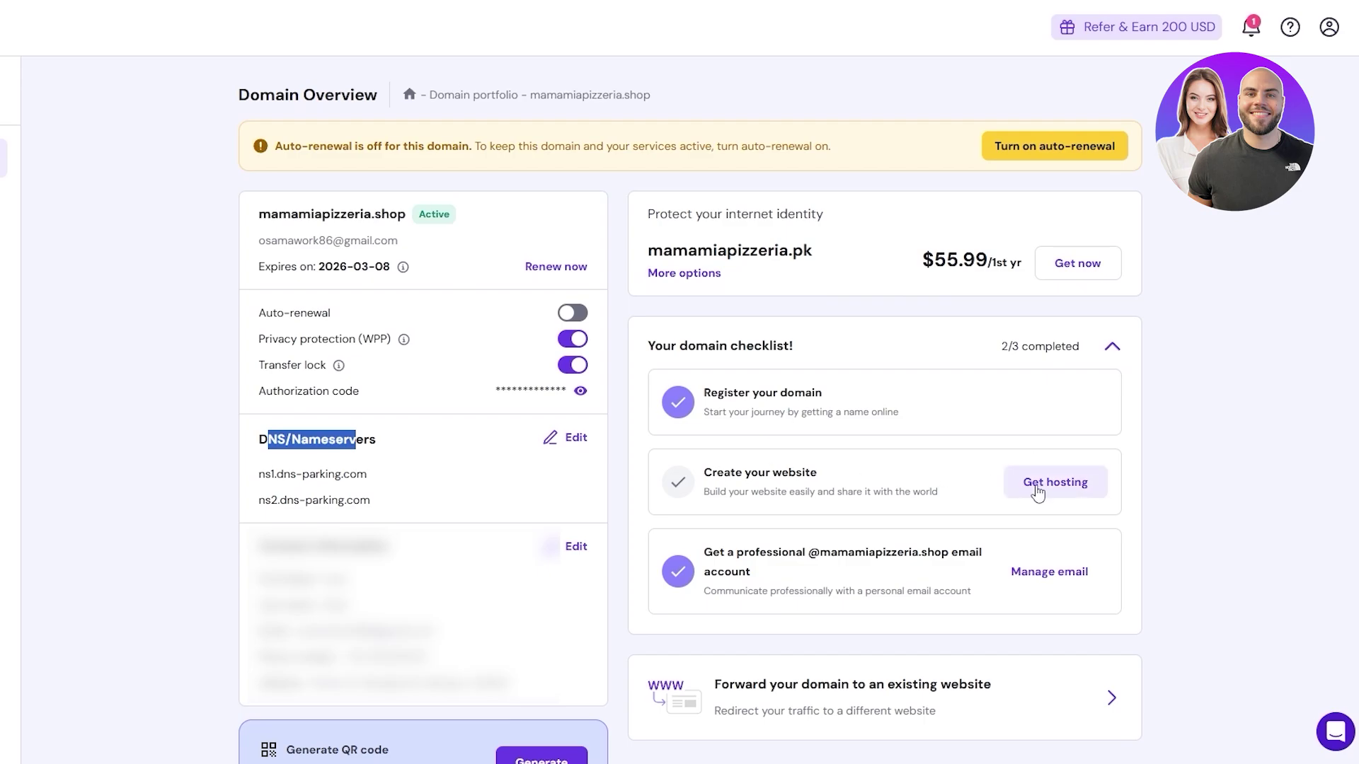
scroll(313, 339, down, 1)
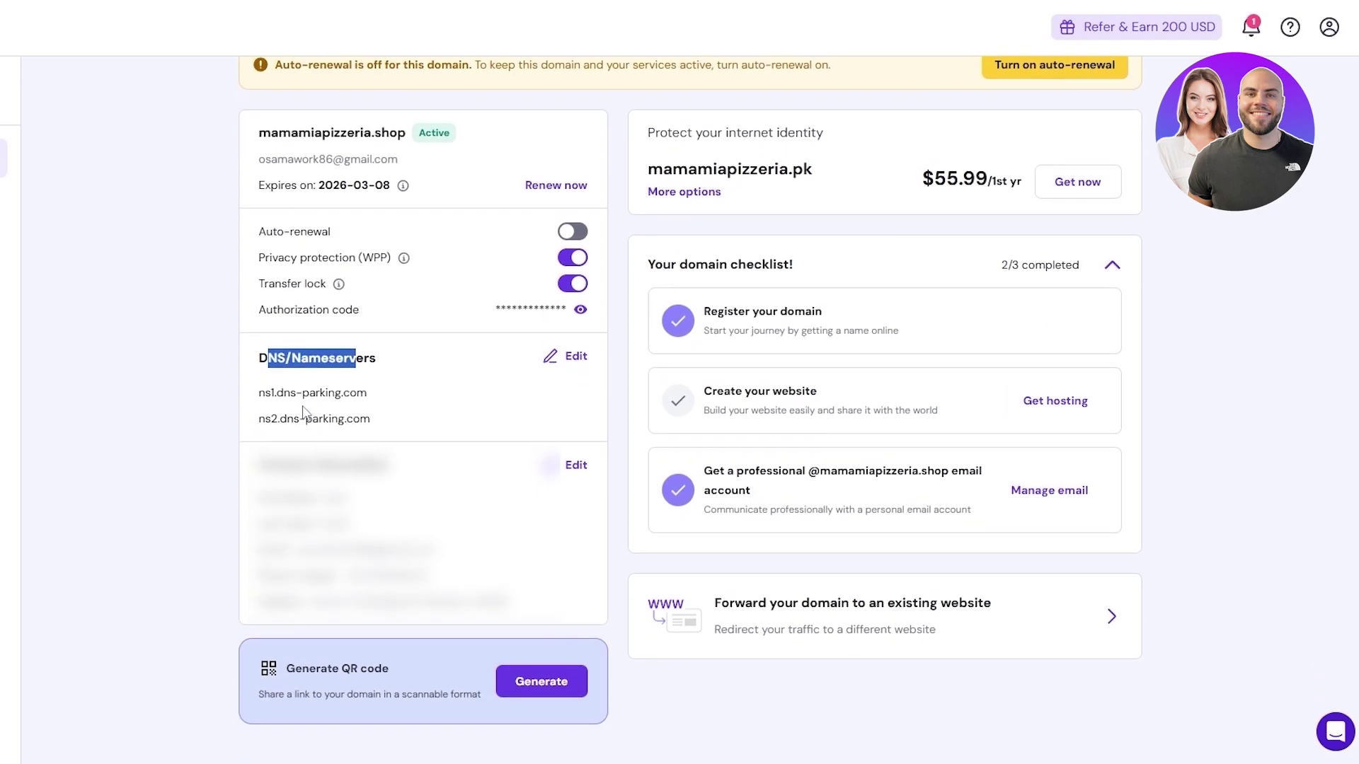
Open the domain's DNS records and scroll through the existing entries, such as A @ 84.32.84.32.
click(569, 357)
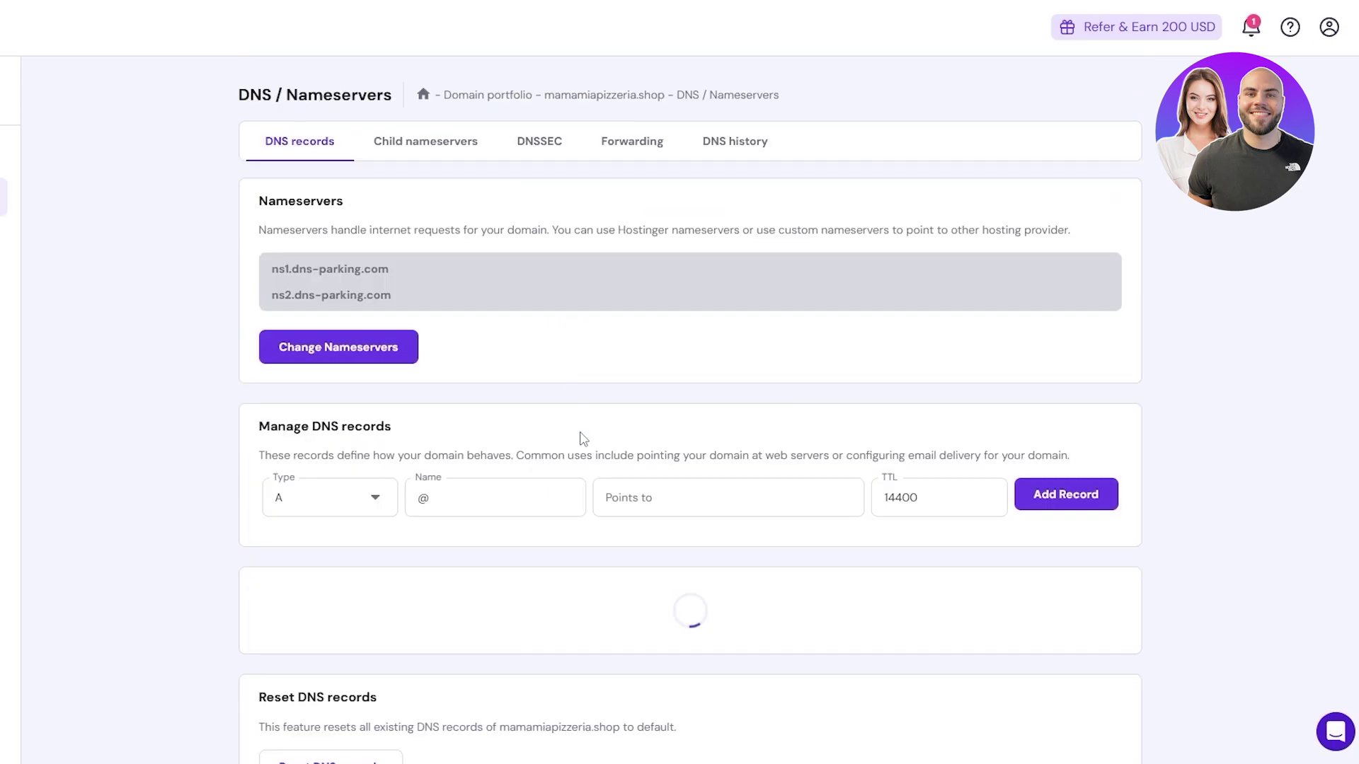
scroll(517, 459, down, 10)
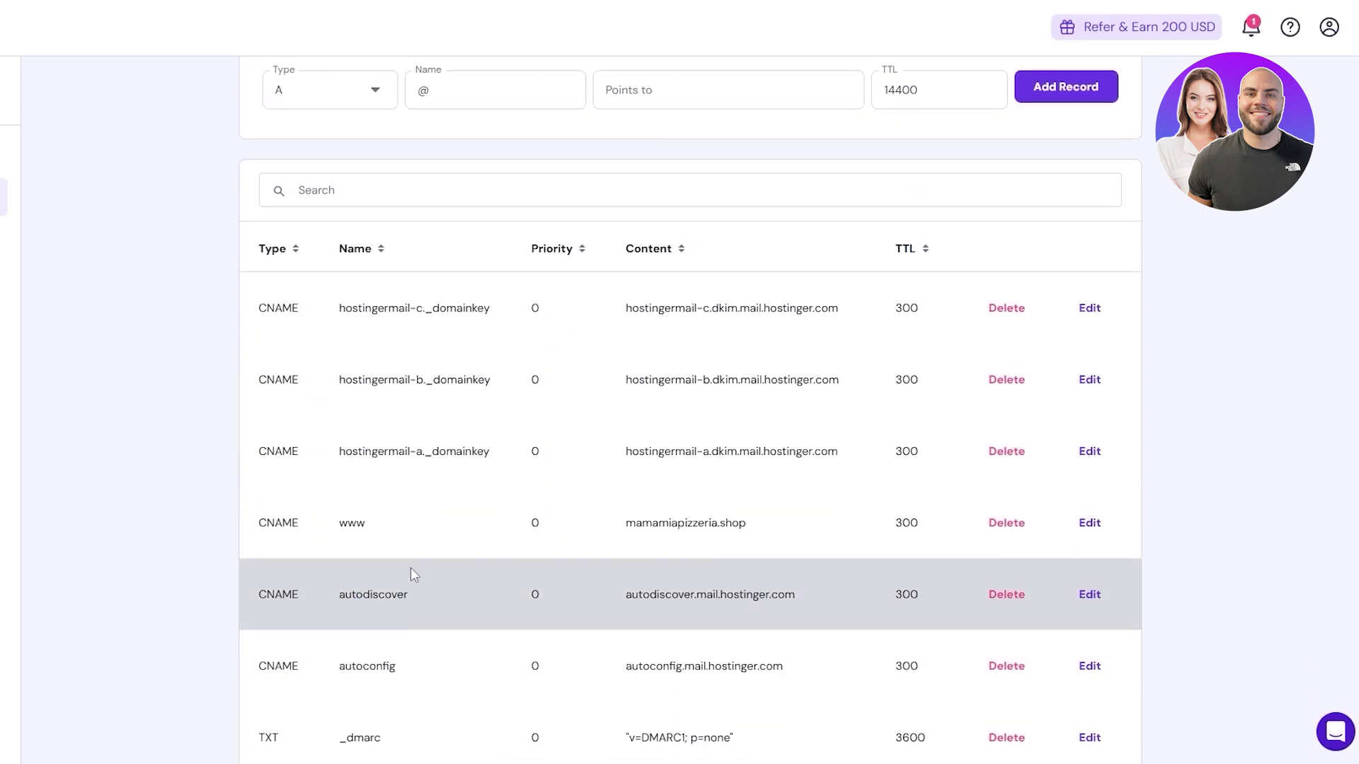
scroll(424, 573, up, 4)
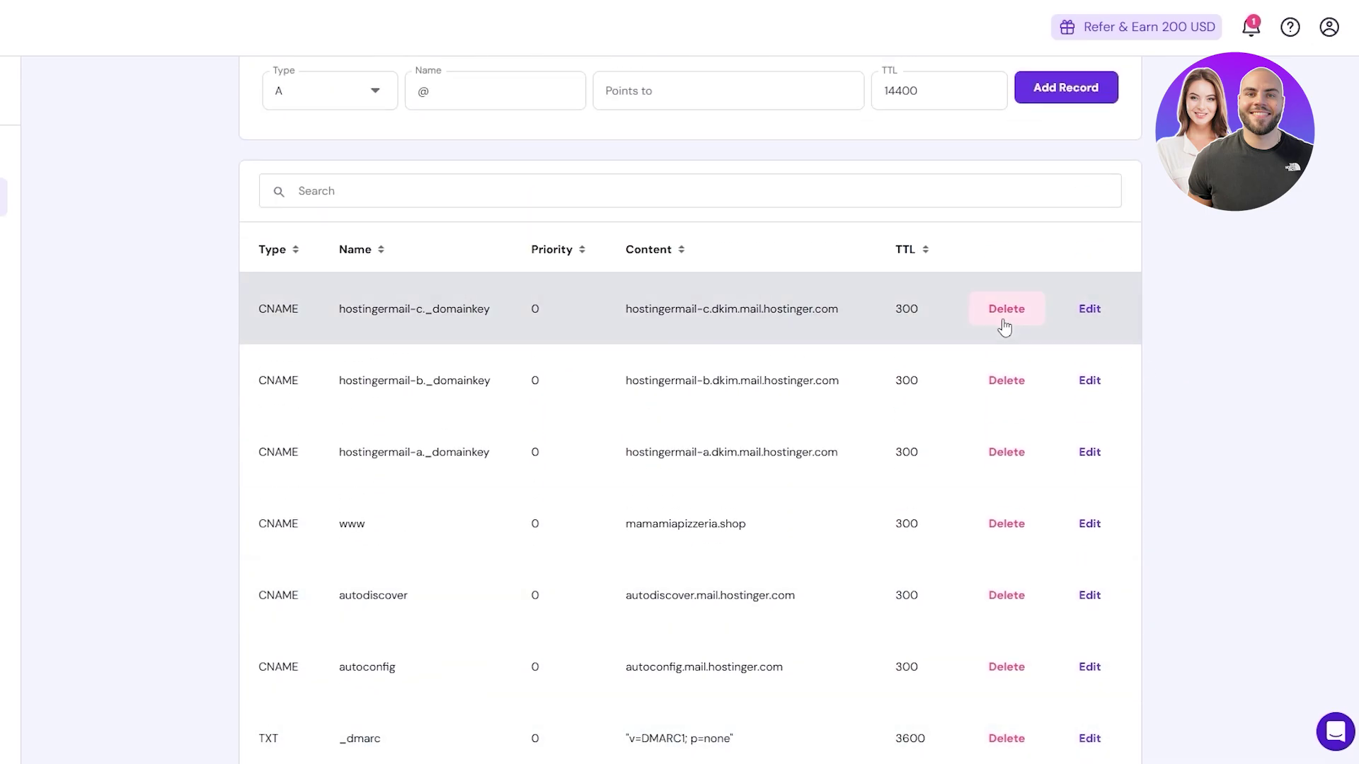
scroll(1005, 354, down, 5)
scroll(1026, 686, down, 10)
scroll(1031, 686, up, 12)
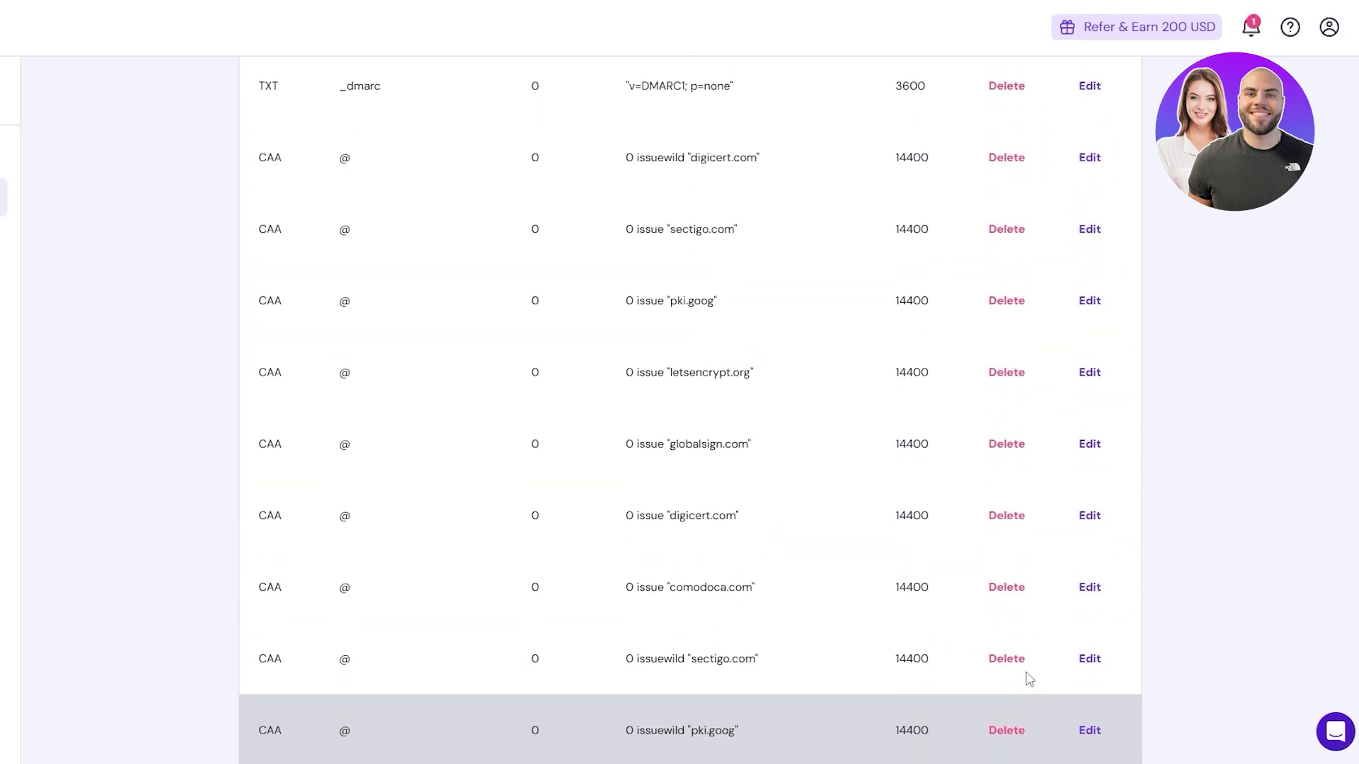
scroll(1029, 669, up, 4)
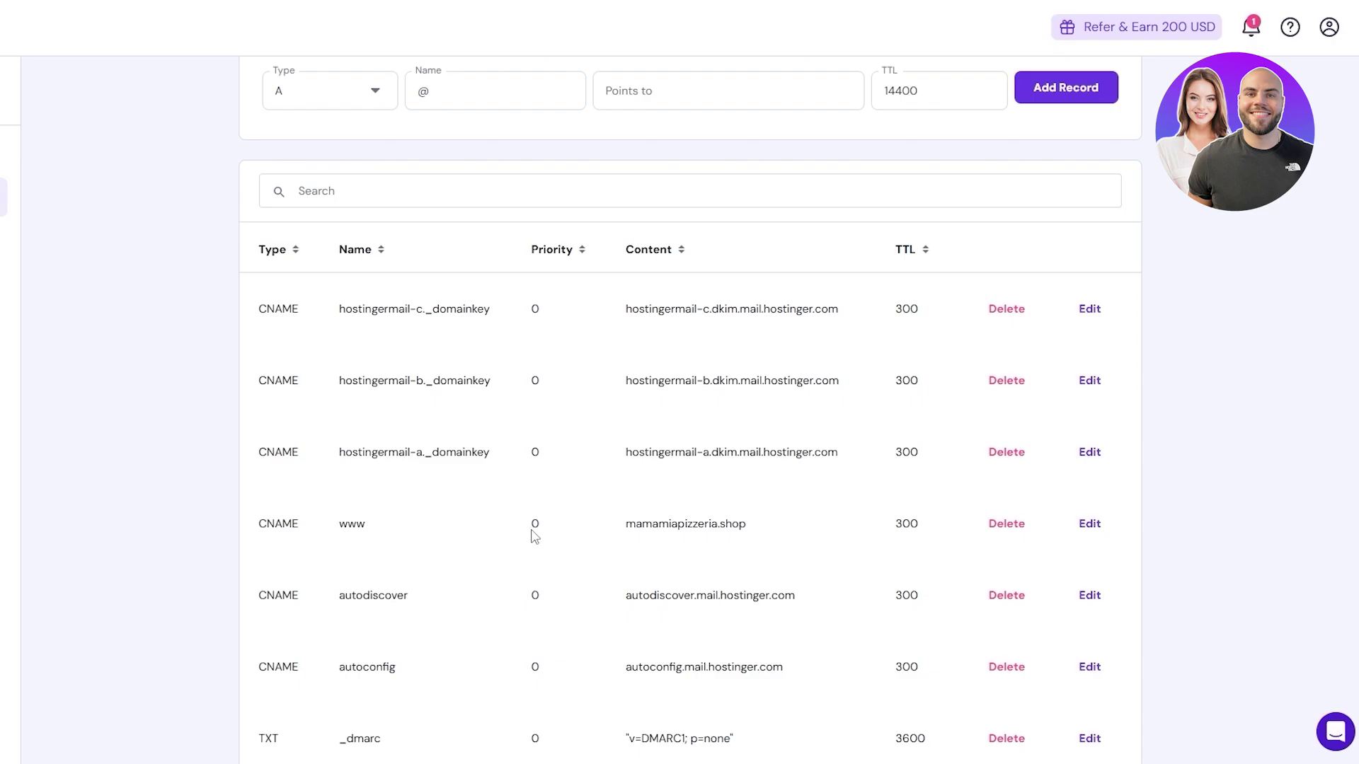
scroll(448, 545, down, 1)
scroll(319, 386, up, 5)
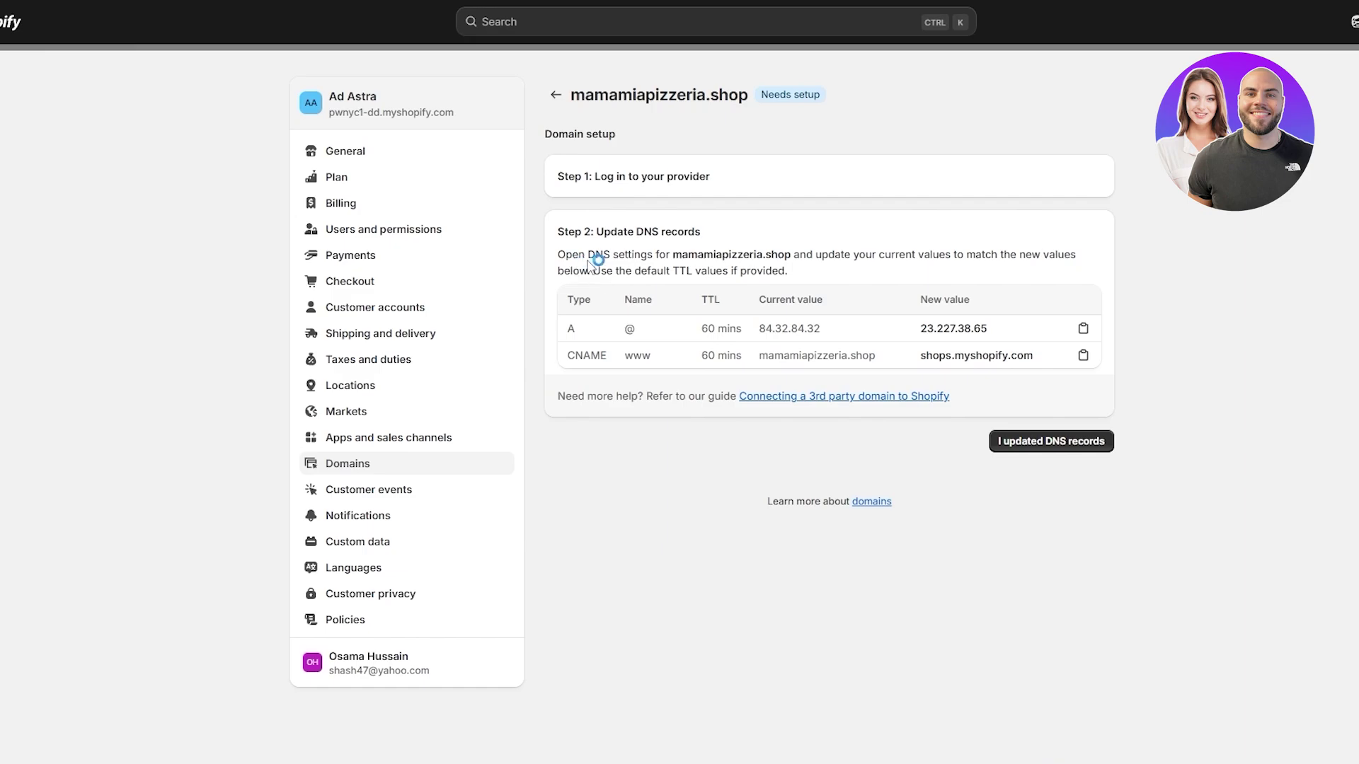
Review the DNS instructions and scroll to Hostinger's A @ record pointing to 84.32.84.32.
drag(614, 260, 704, 260)
click(824, 254)
drag(590, 275, 726, 335)
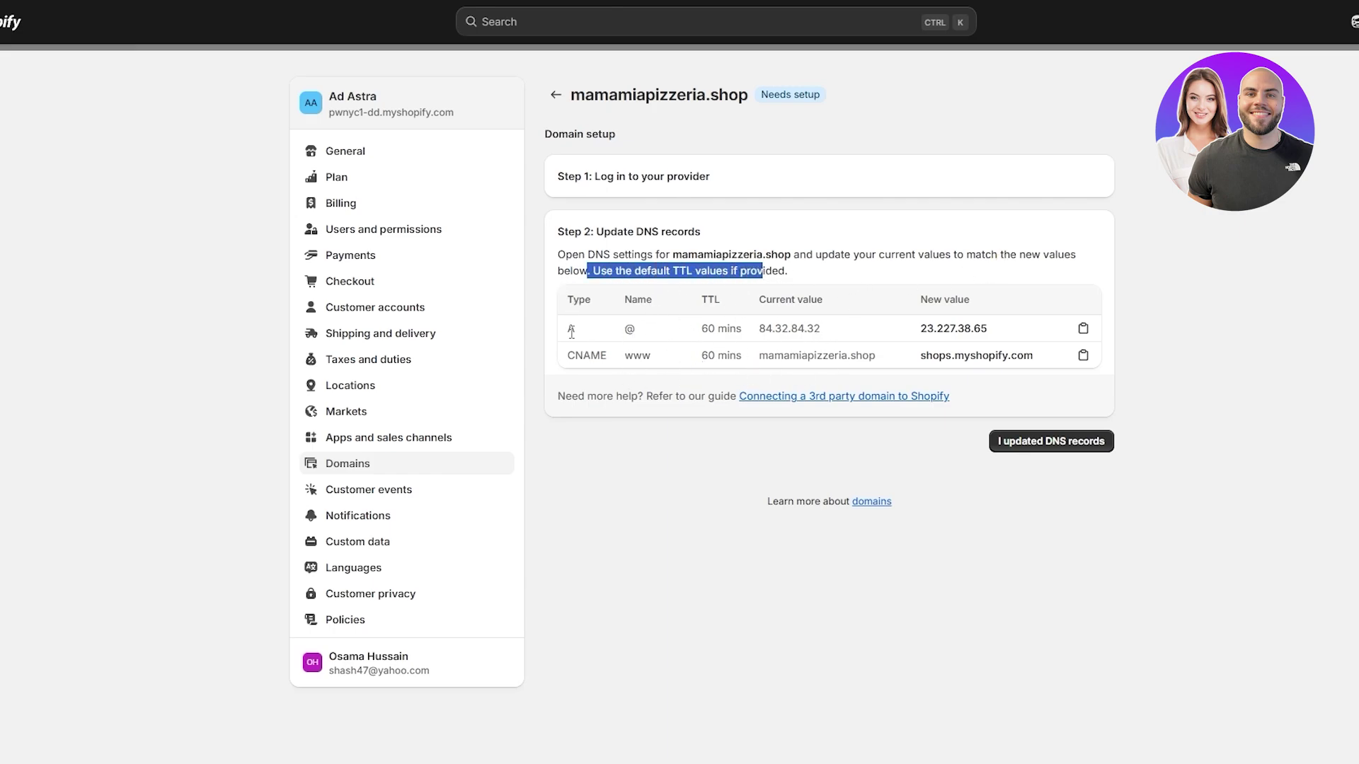
drag(571, 331, 579, 336)
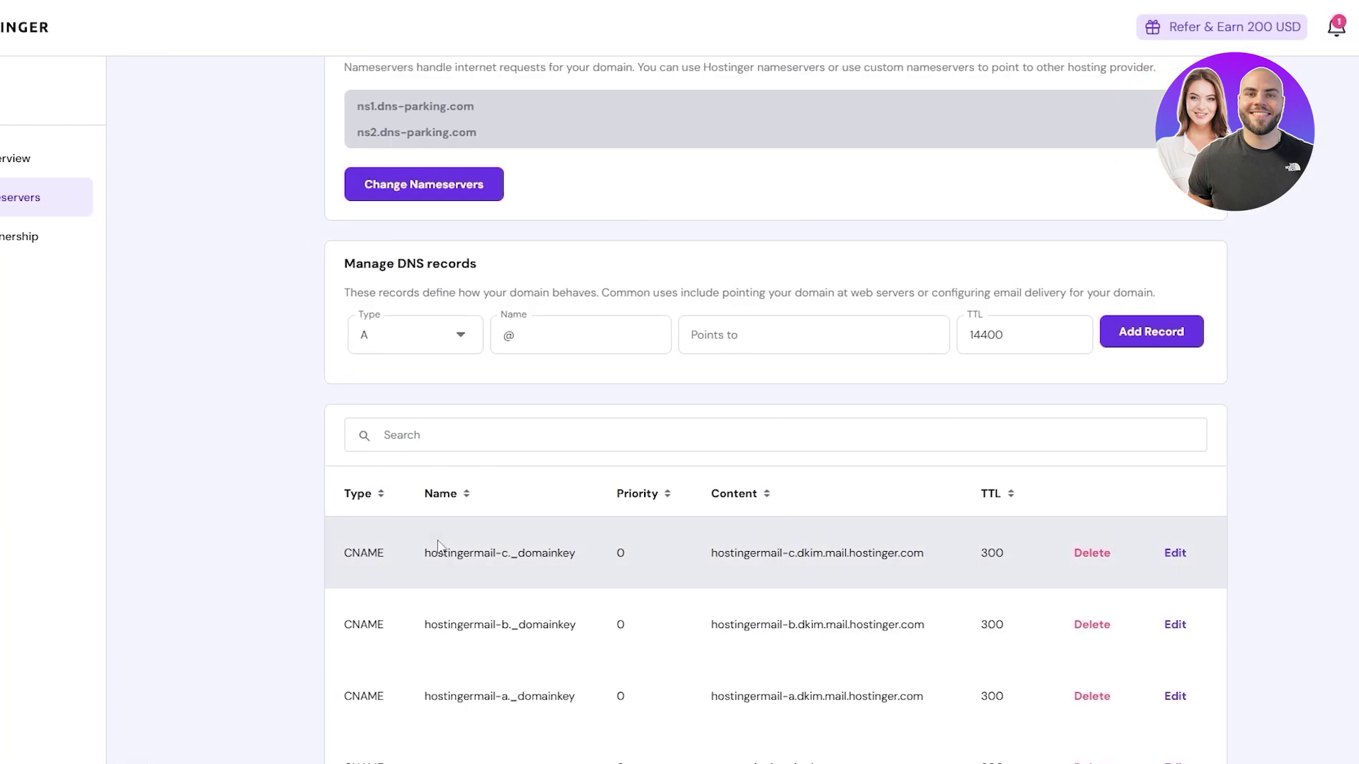
scroll(345, 543, down, 10)
scroll(346, 544, down, 9)
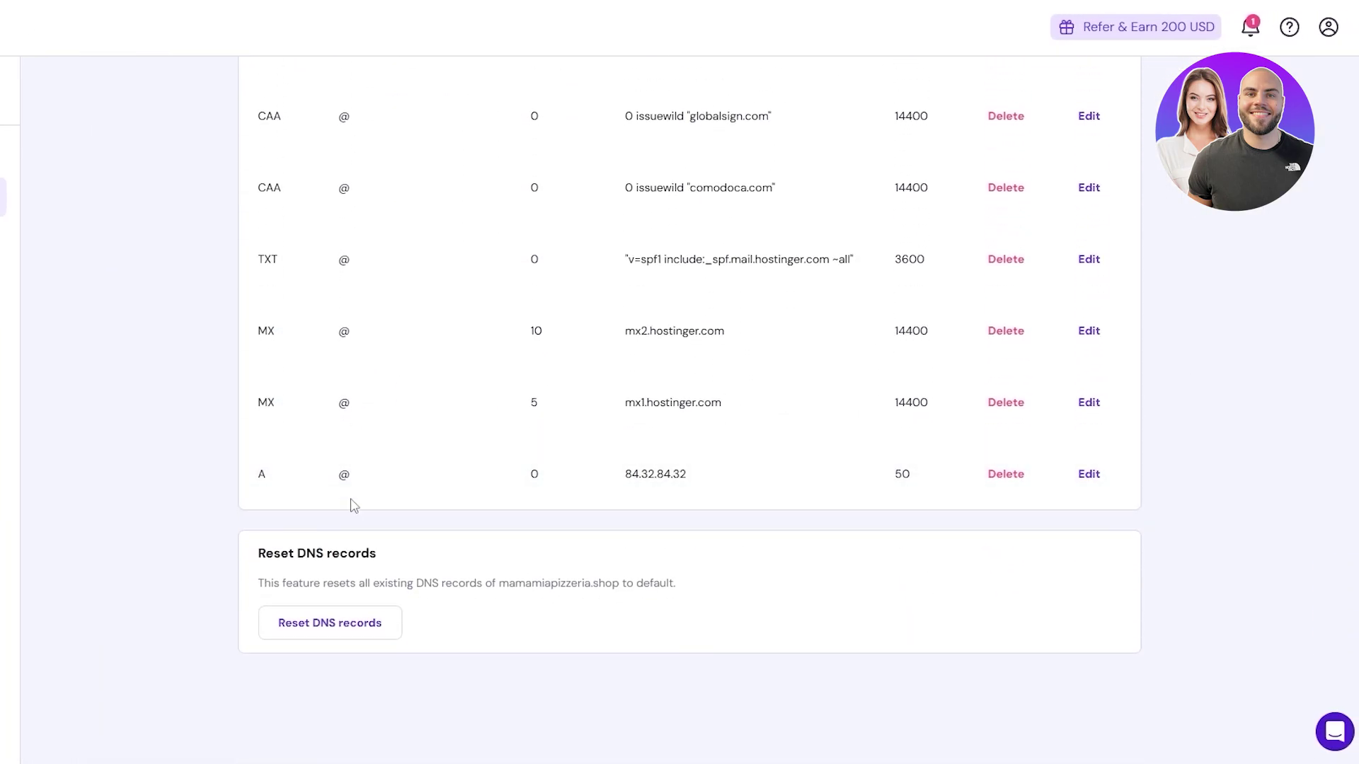
Open the A @ record for editing and copy Shopify's required value 23.227.38.65.
click(1088, 484)
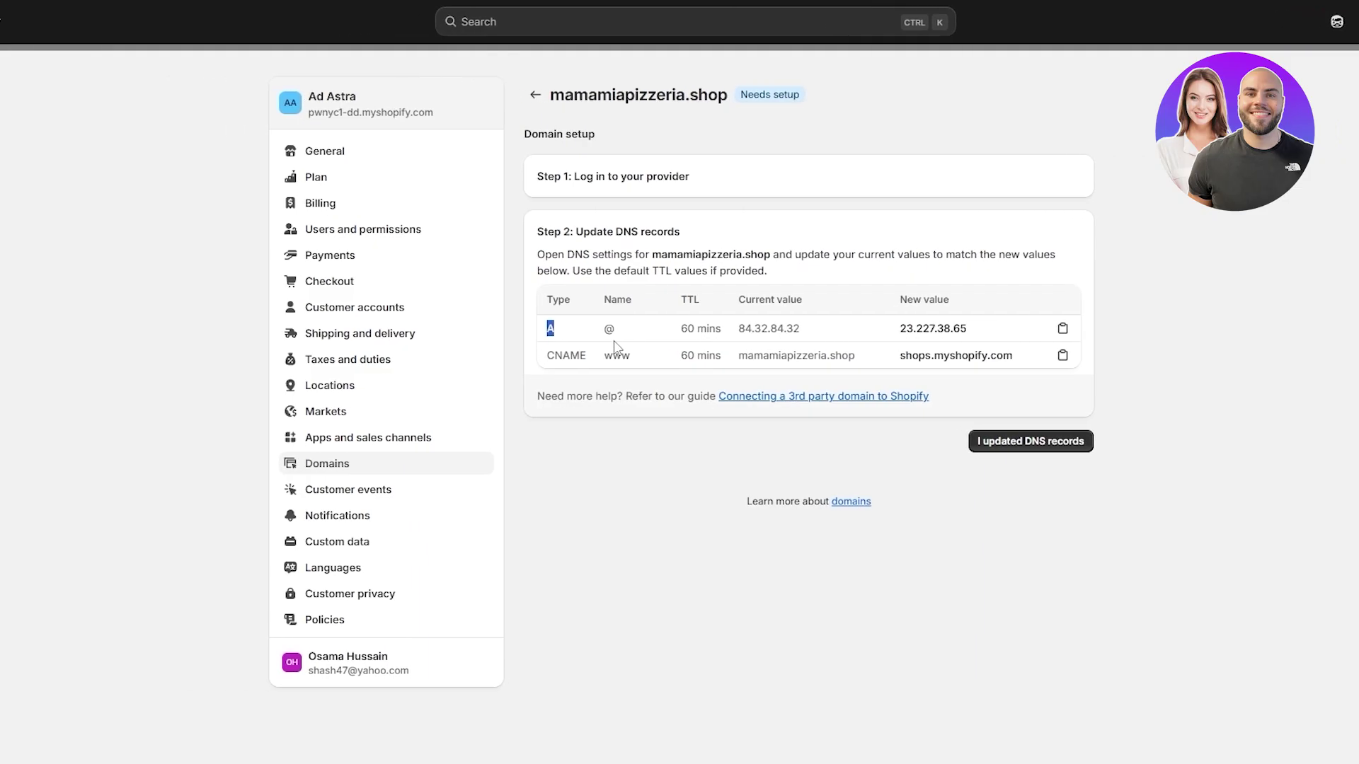
double_click(690, 300)
click(765, 335)
double_click(765, 329)
right_click(765, 332)
click(951, 329)
click(1068, 330)
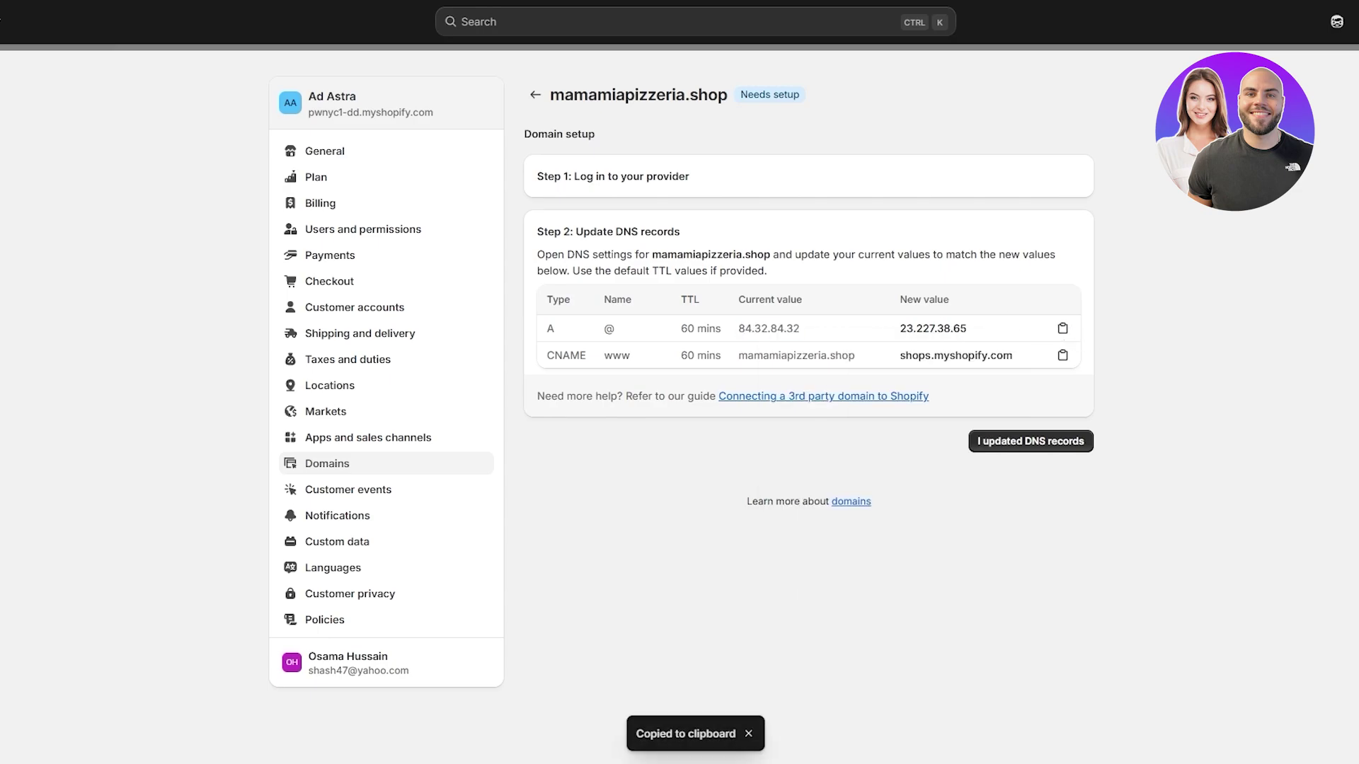
key(ctrl+Tab)
Replace the A record target with 23.227.38.65, set TTL to 60, and save it.
click(658, 396)
key(ctrl+a)
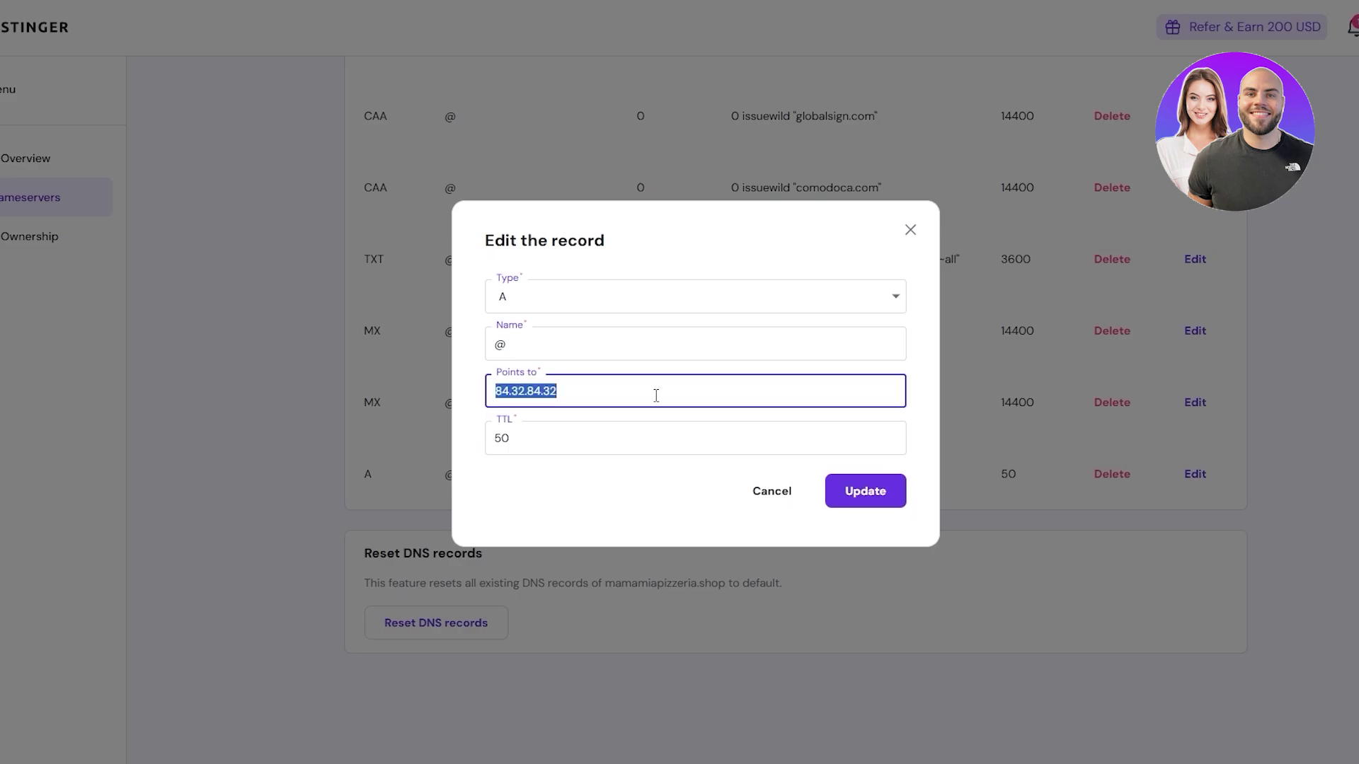
key(ctrl+v)
double_click(560, 448)
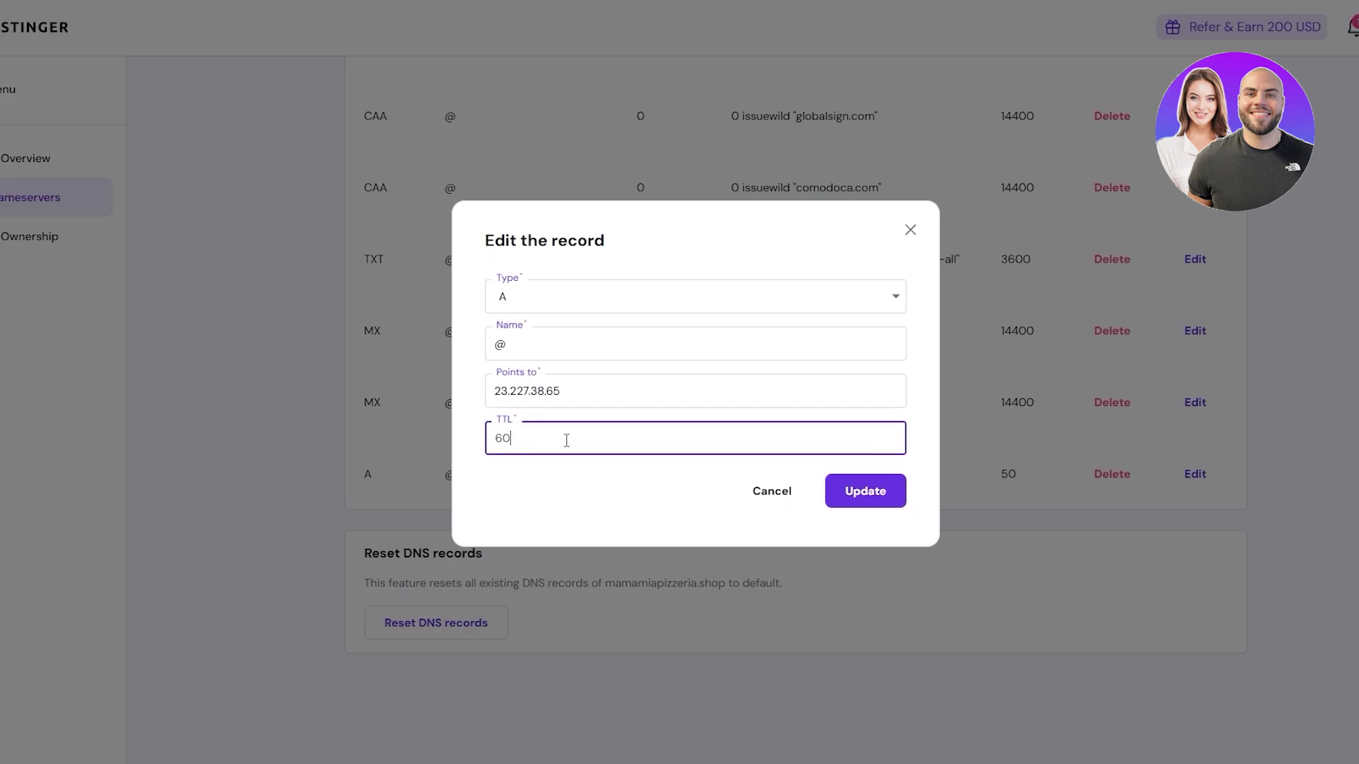
key(ctrl+Tab)
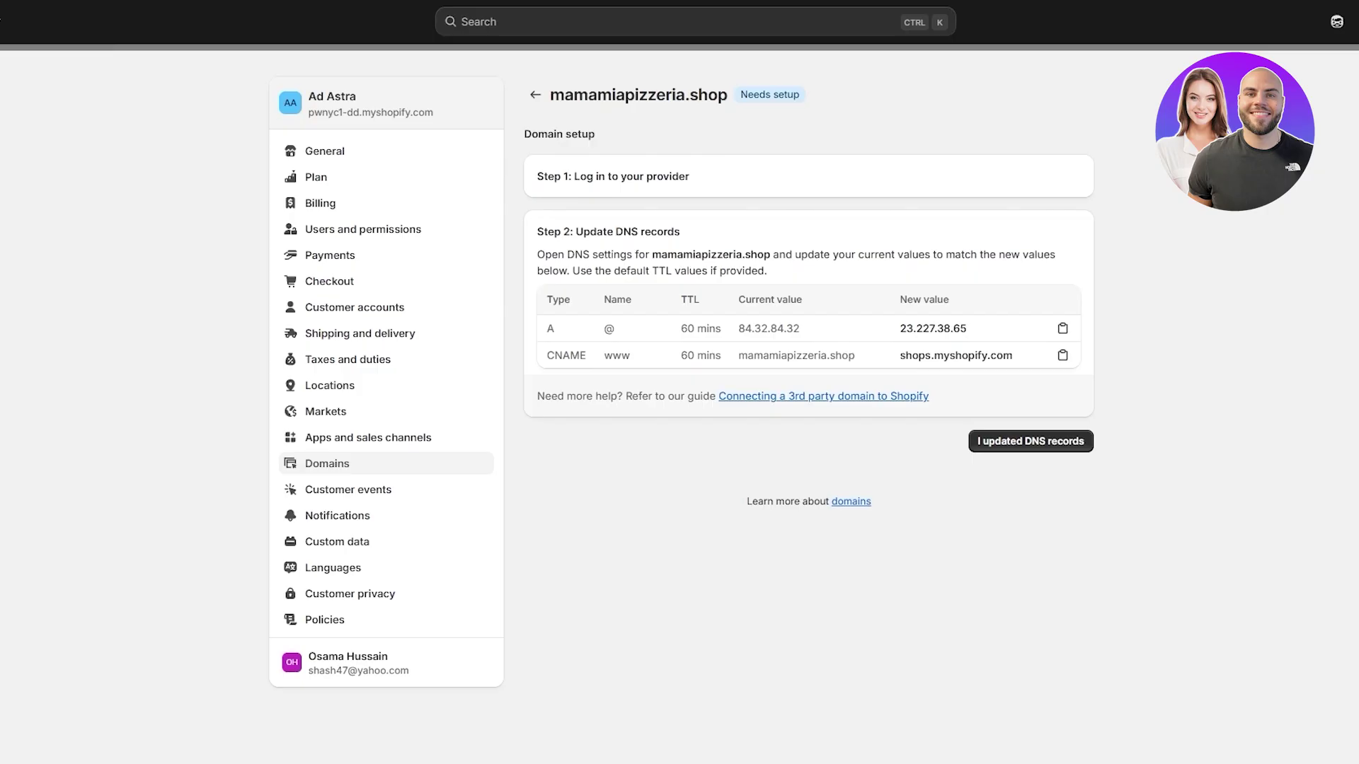
key(ctrl+Tab)
click(881, 501)
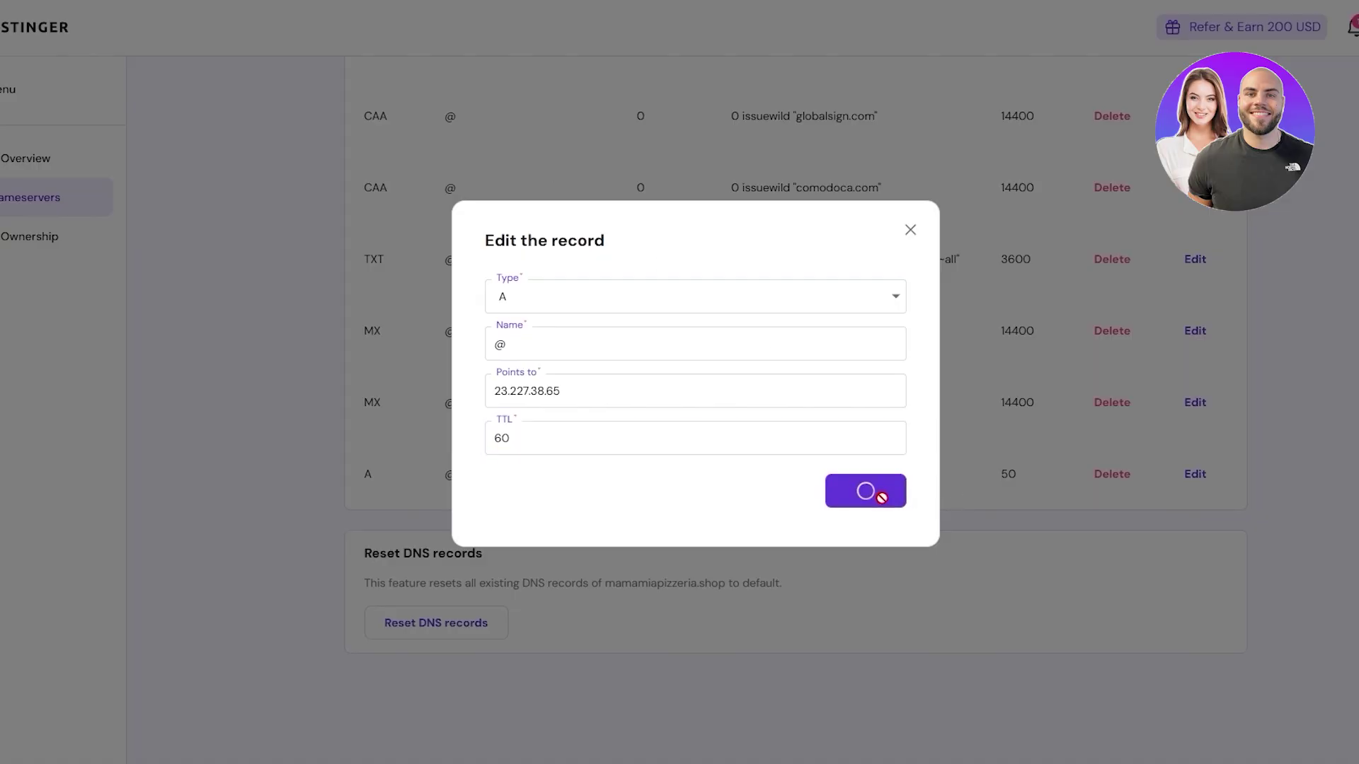
key(ctrl+Tab)
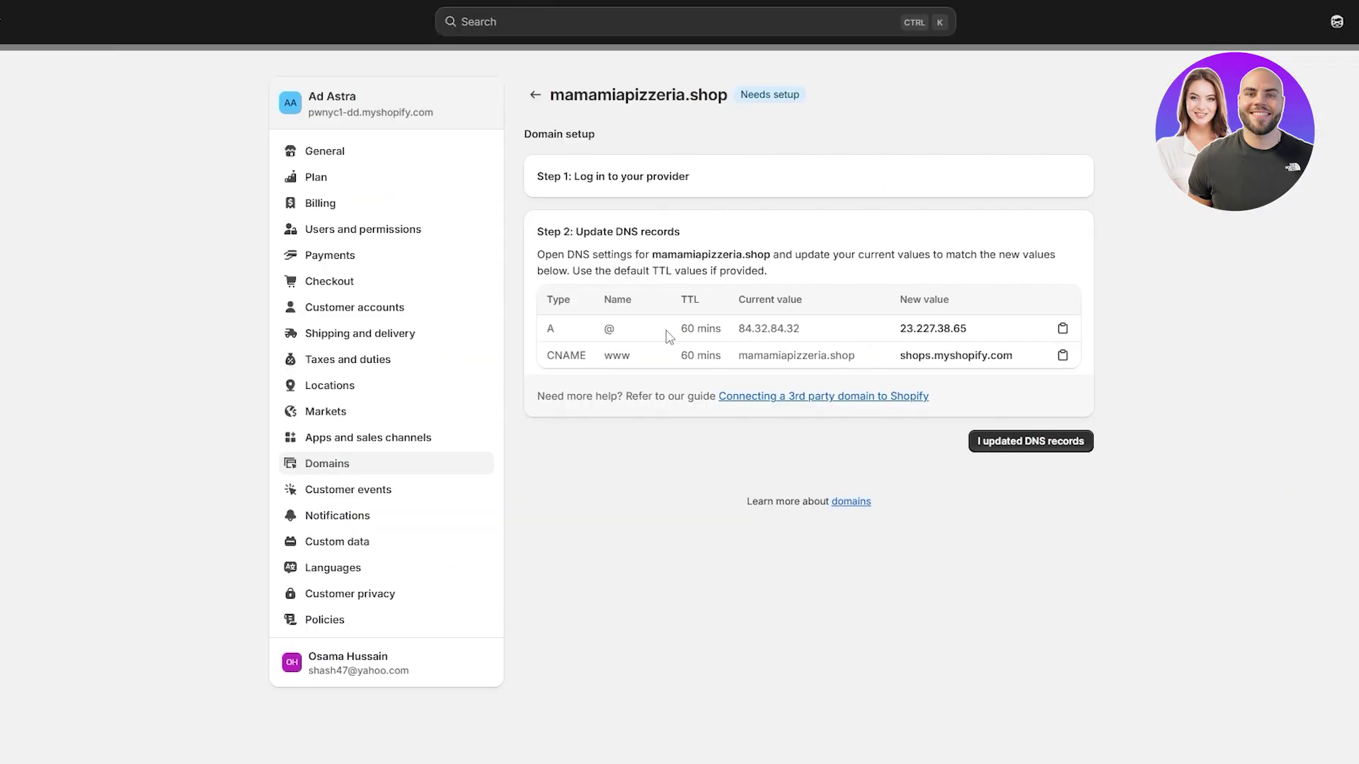
double_click(568, 353)
key(ctrl+Tab)
scroll(516, 337, up, 4)
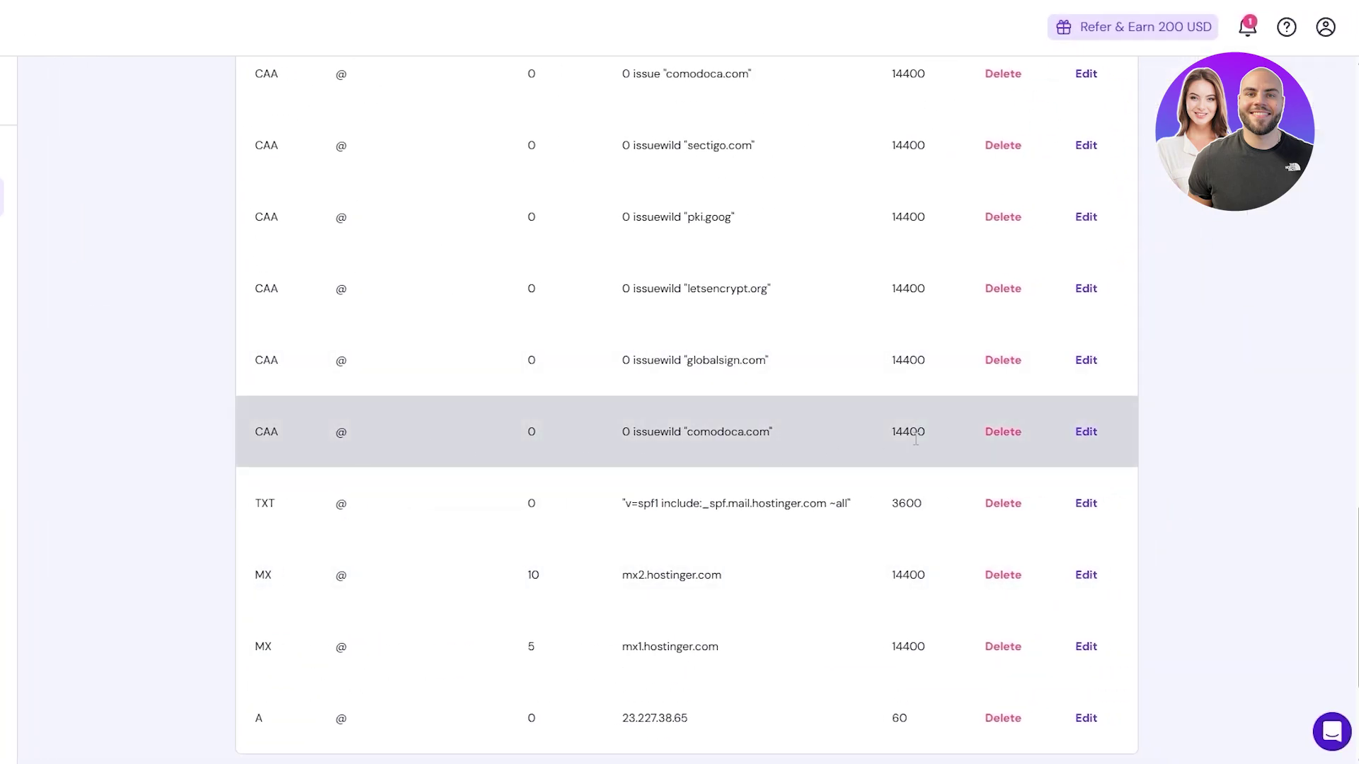
scroll(788, 451, up, 10)
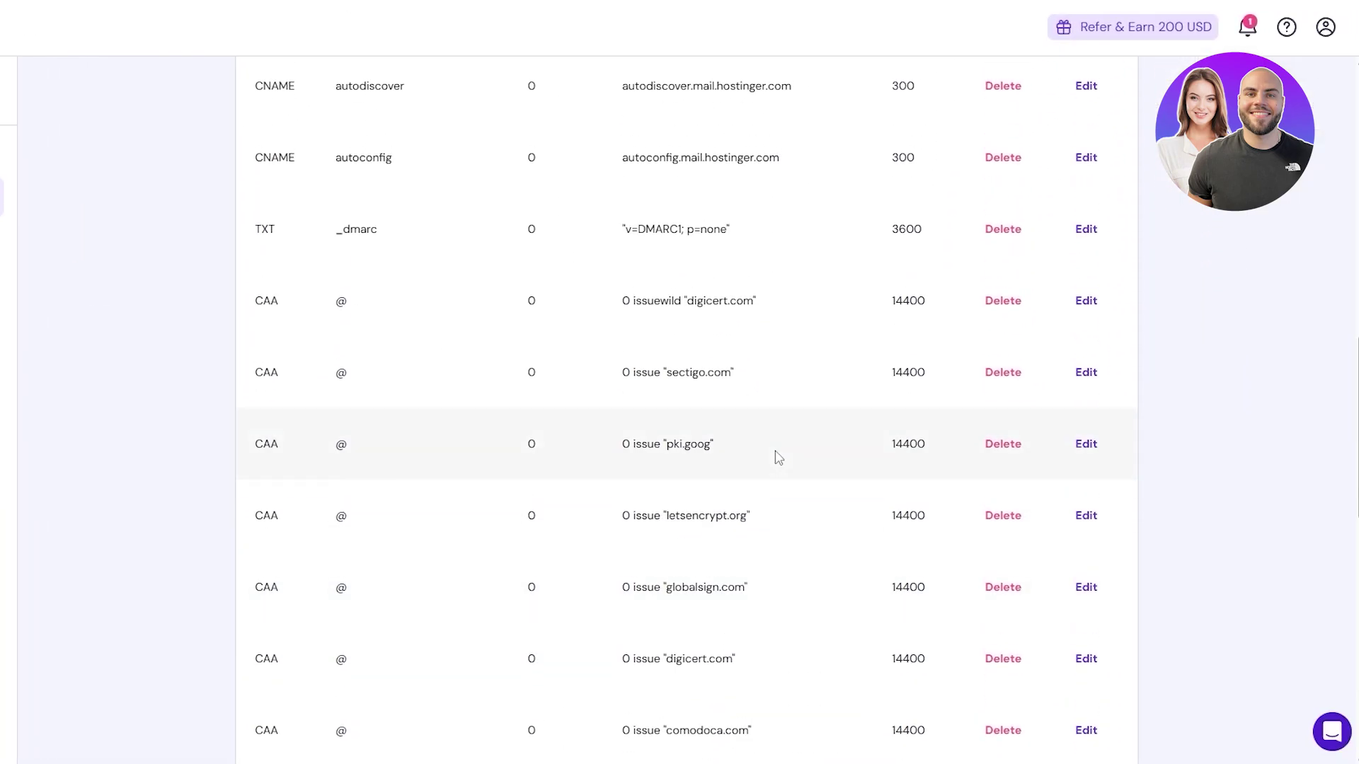
scroll(792, 462, down, 6)
scroll(631, 224, up, 1)
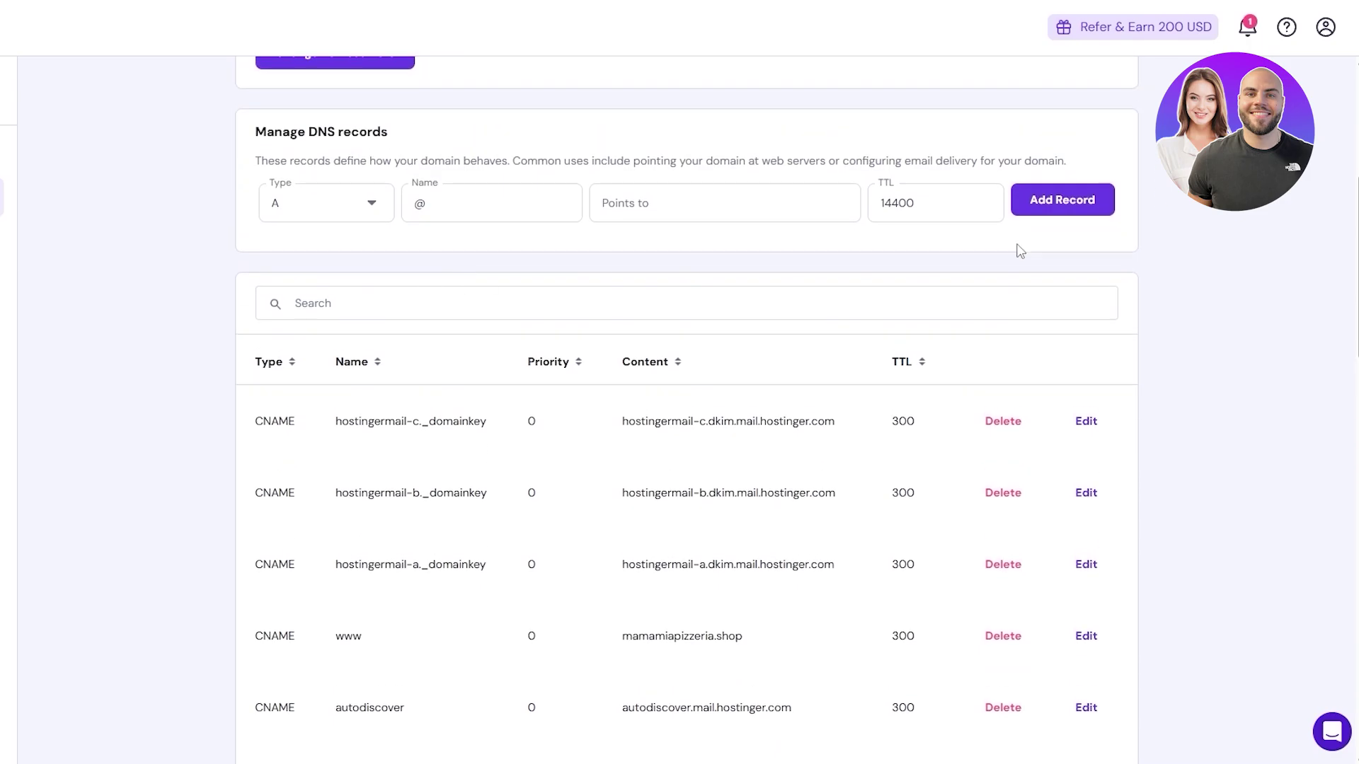
click(312, 202)
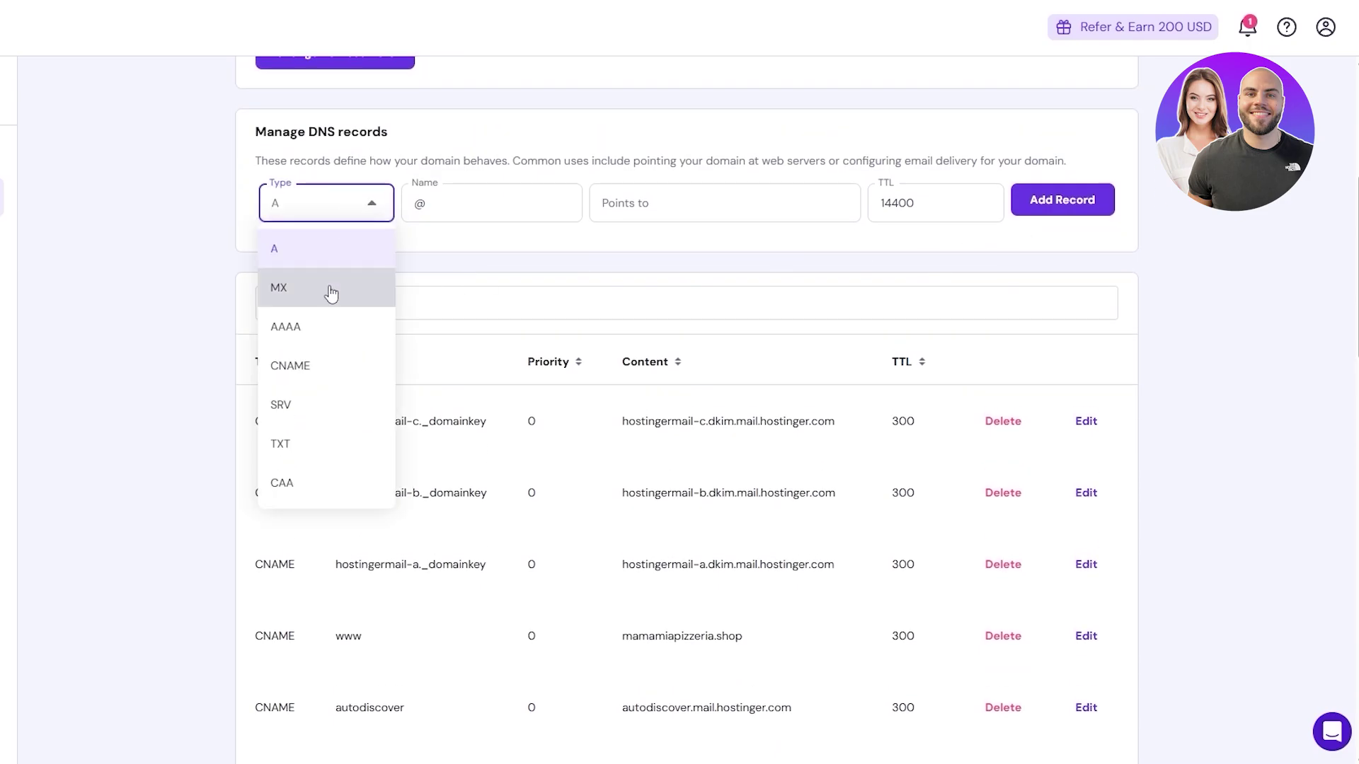
click(317, 373)
click(509, 200)
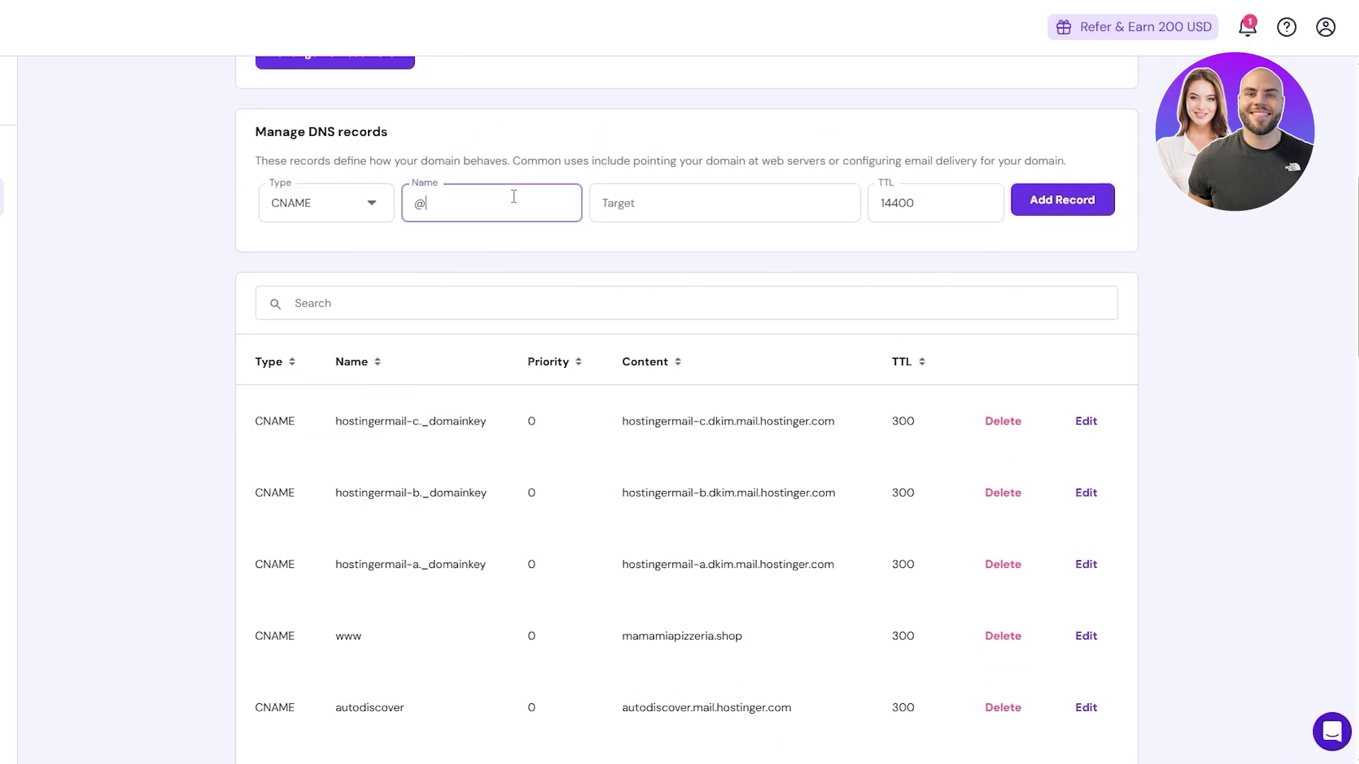
key(ctrl+a)
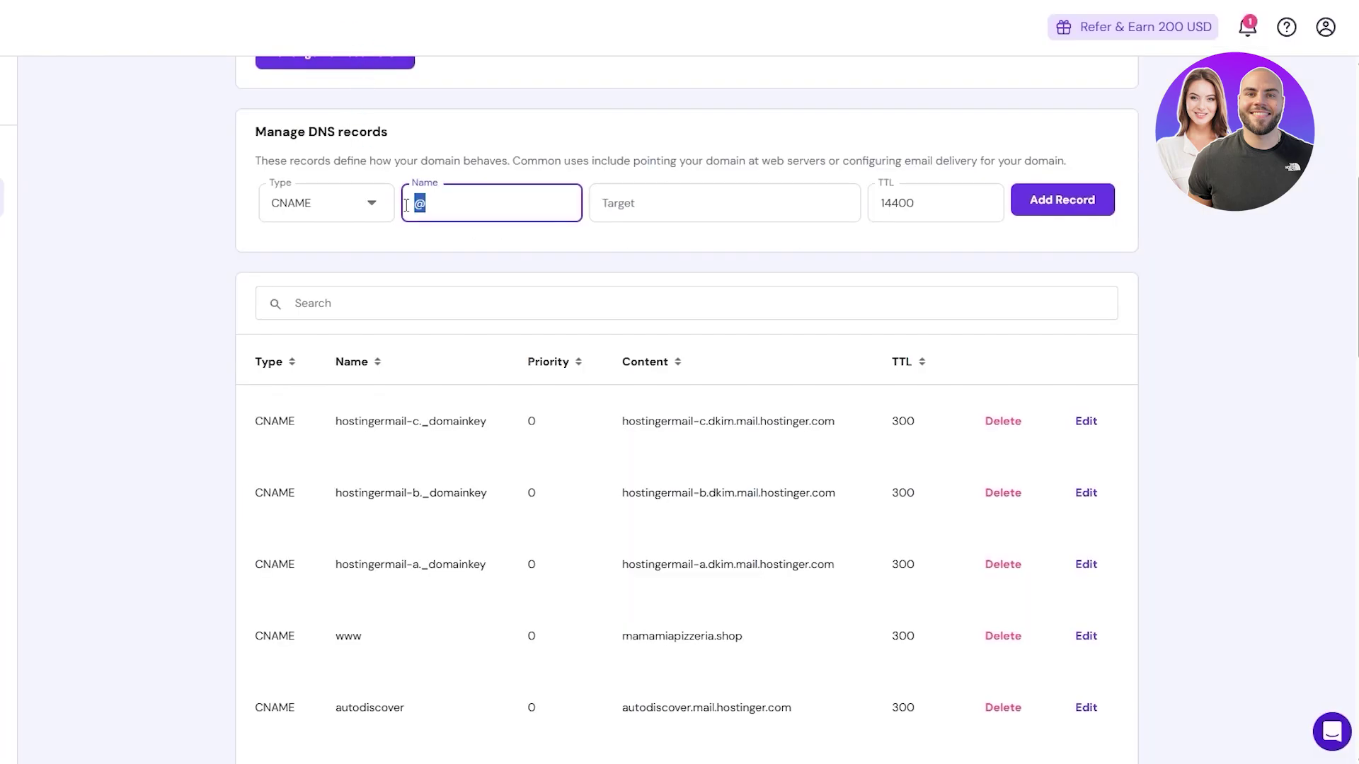
text(www)
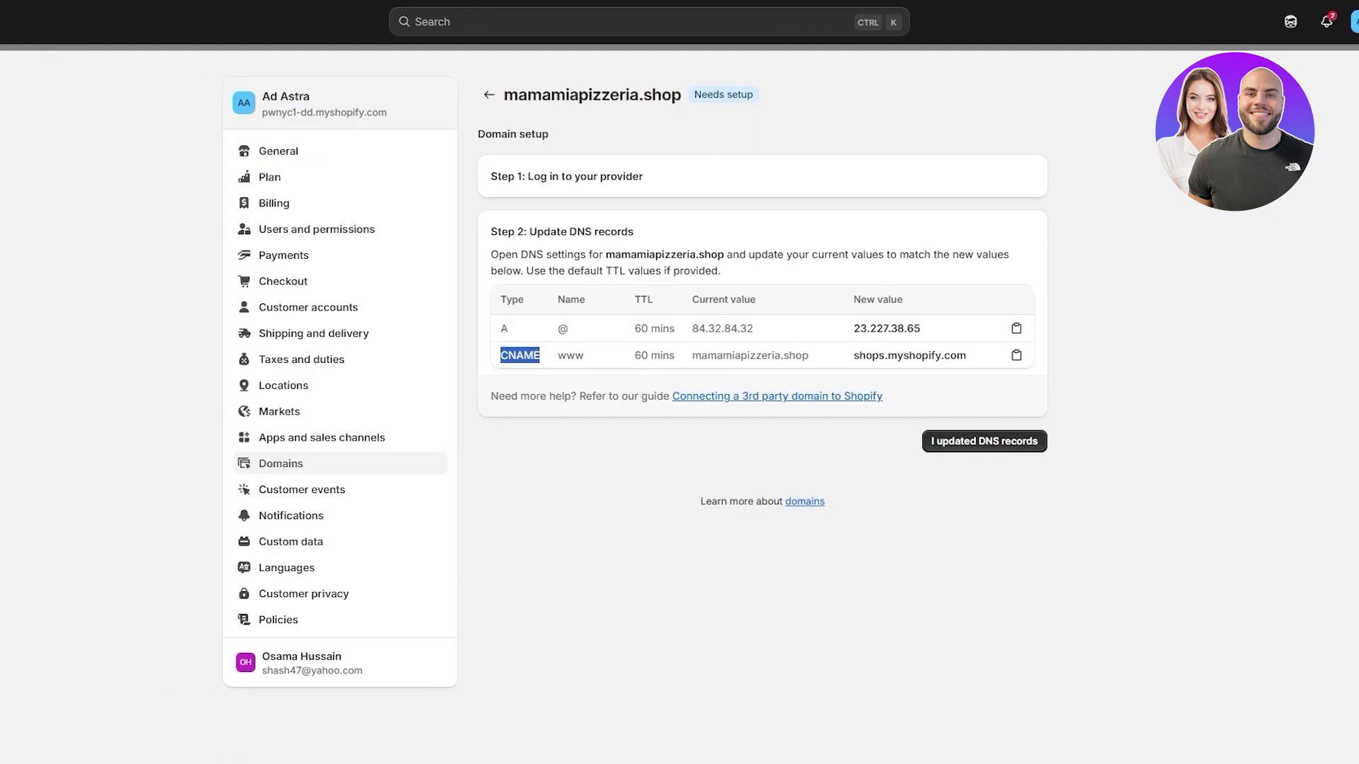
Set the CNAME target to shops.myshopify.com and its TTL to 60.
double_click(794, 355)
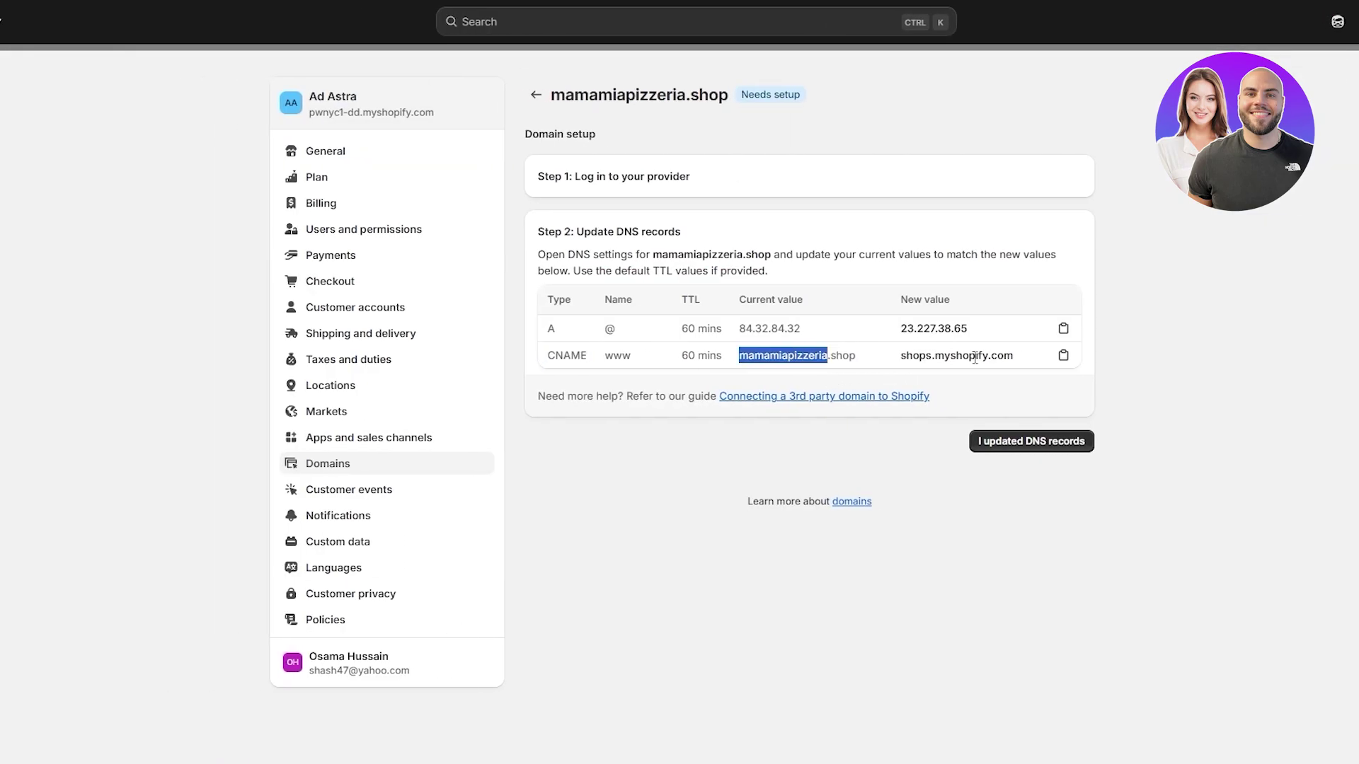
click(1066, 356)
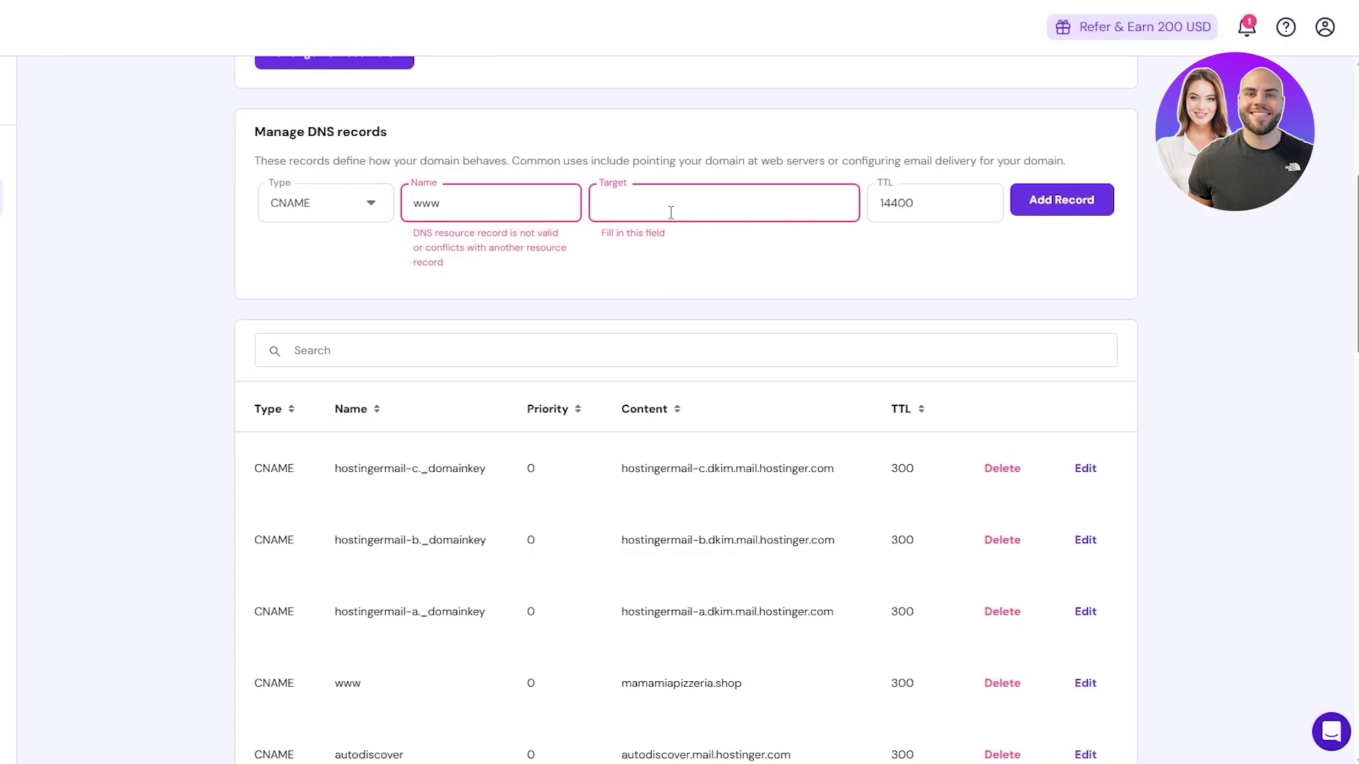
key(ctrl+v)
click(920, 203)
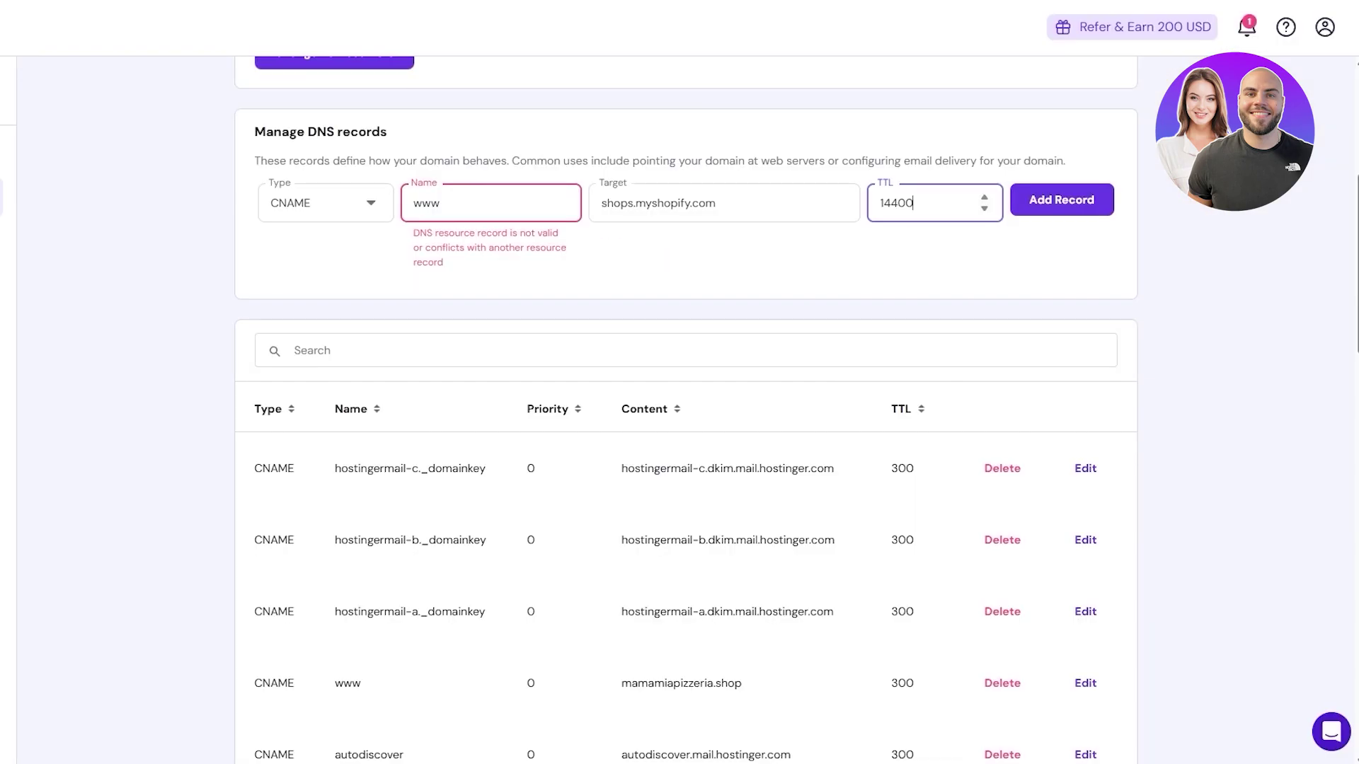
key(BackSpace)
key(BackSpace)
key(BackSpace)
key(BackSpace)
key(BackSpace)
text(60)
click(758, 273)
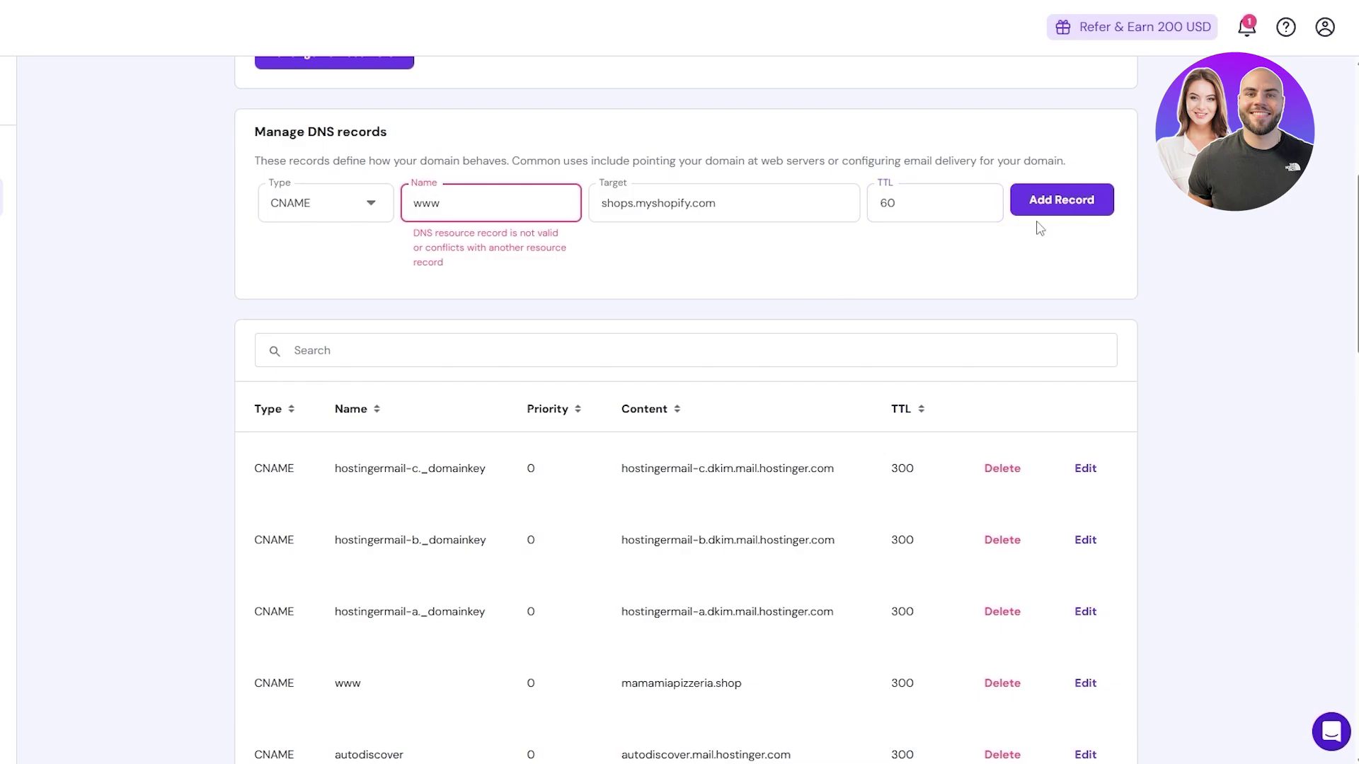
scroll(1023, 379, down, 7)
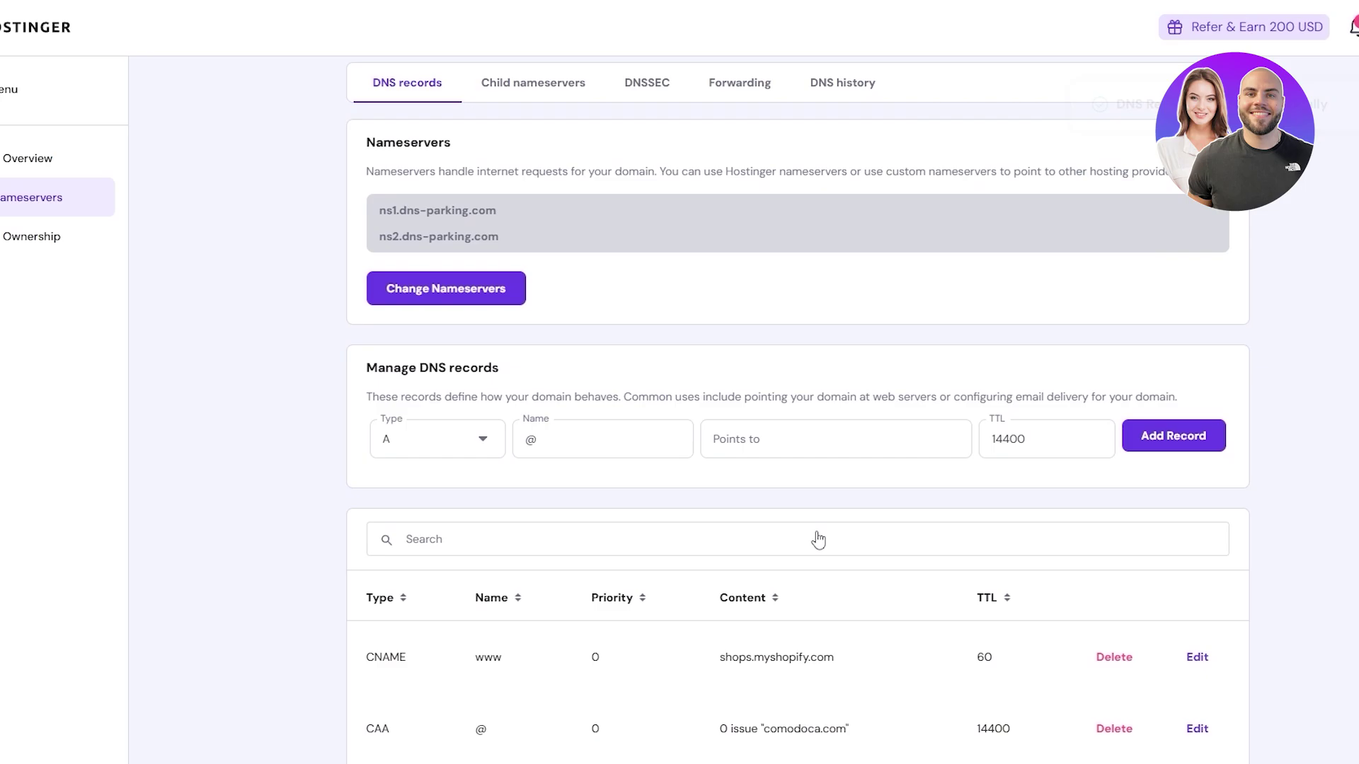
Confirm mamamiapizzeria.shop shows as Primary in the Domains list, then go to Home.
scroll(819, 540, down, 5)
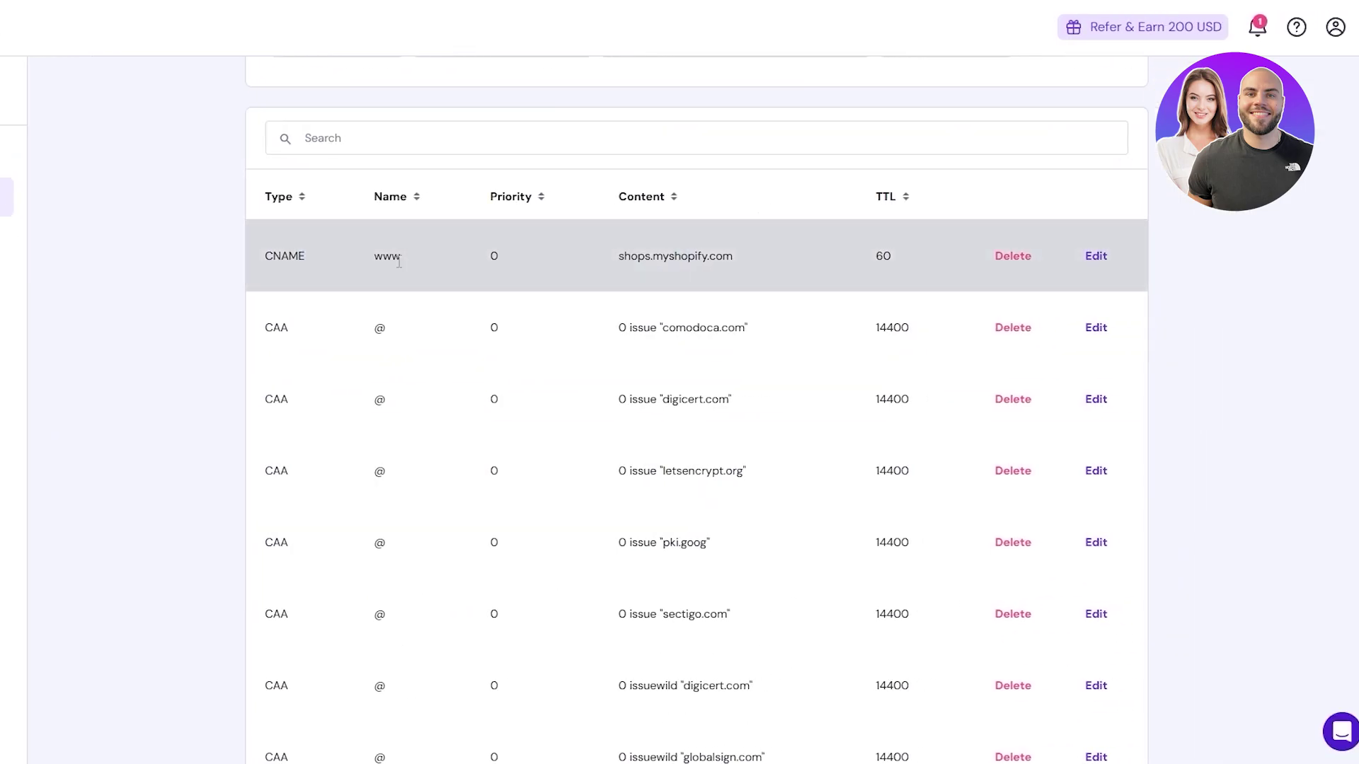
scroll(533, 303, down, 7)
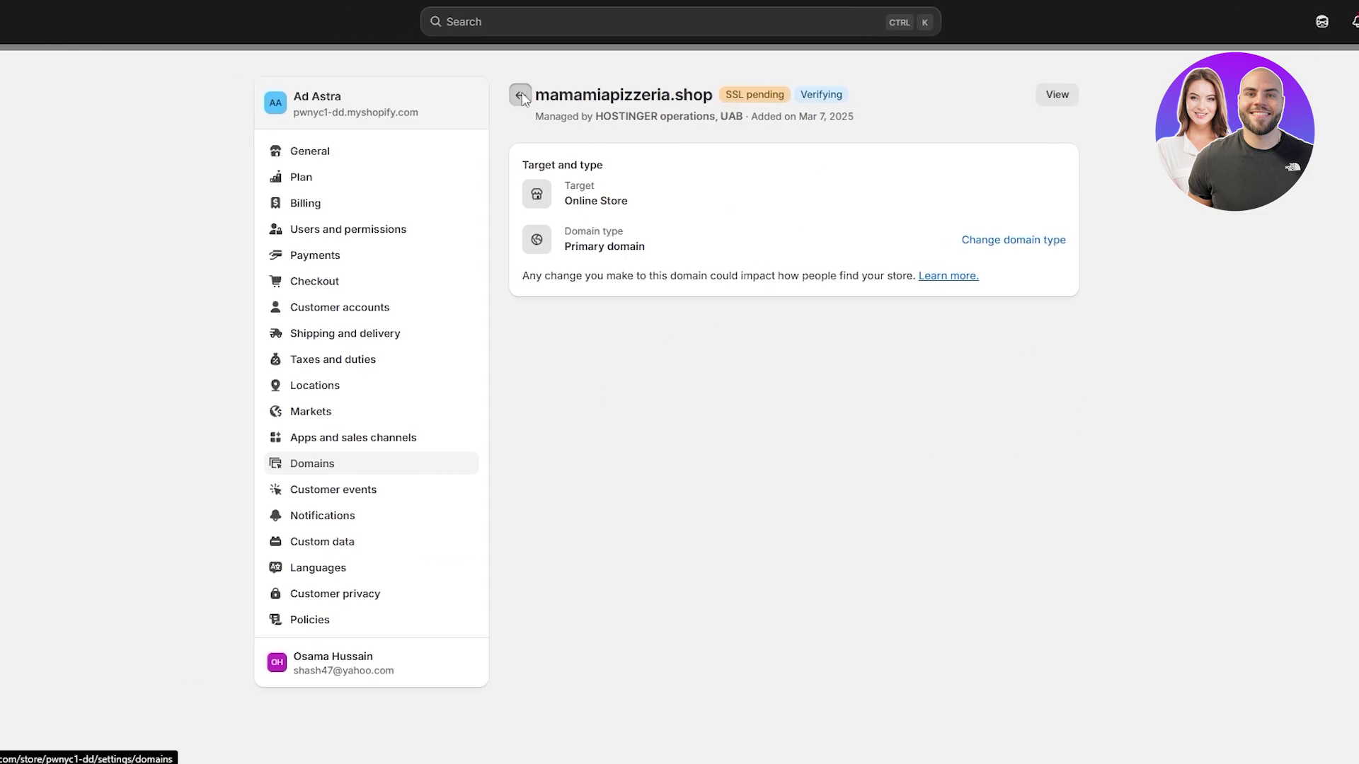
click(522, 98)
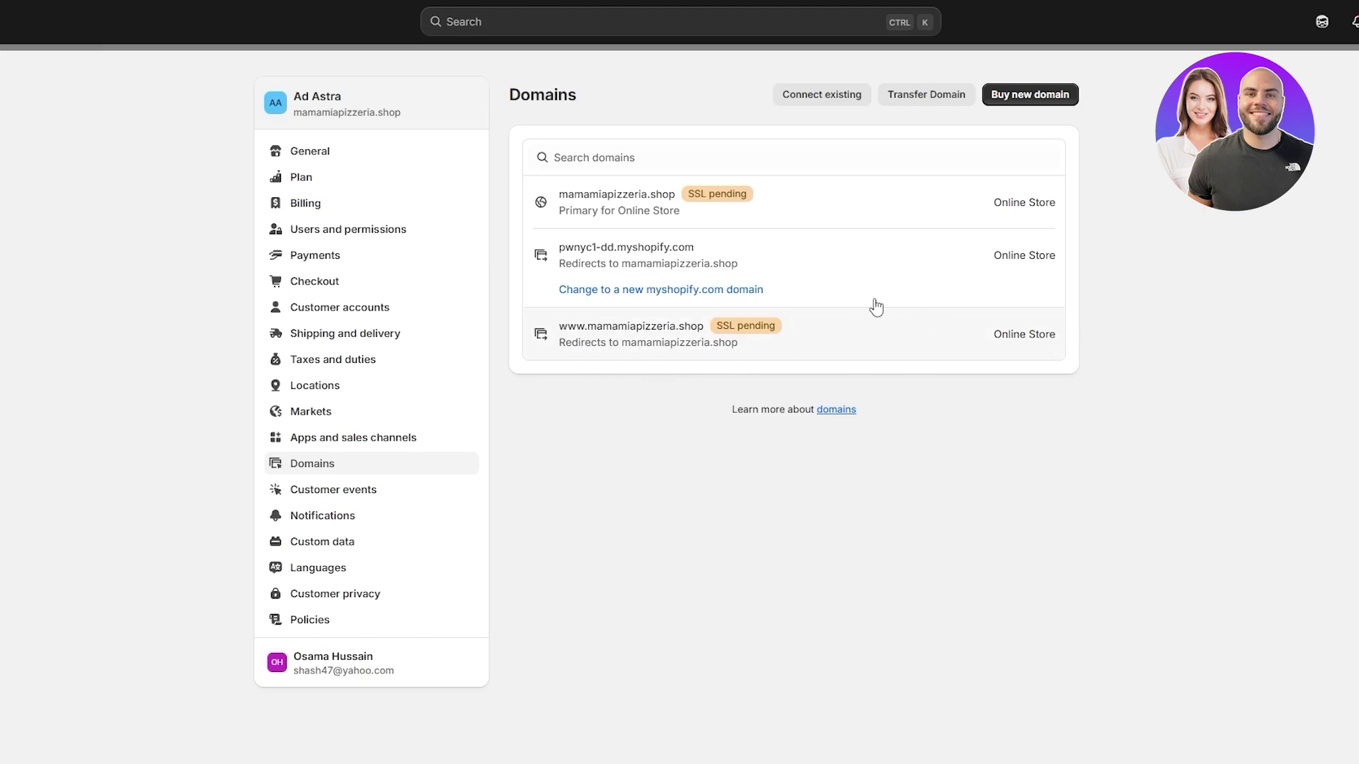
click(25, 21)
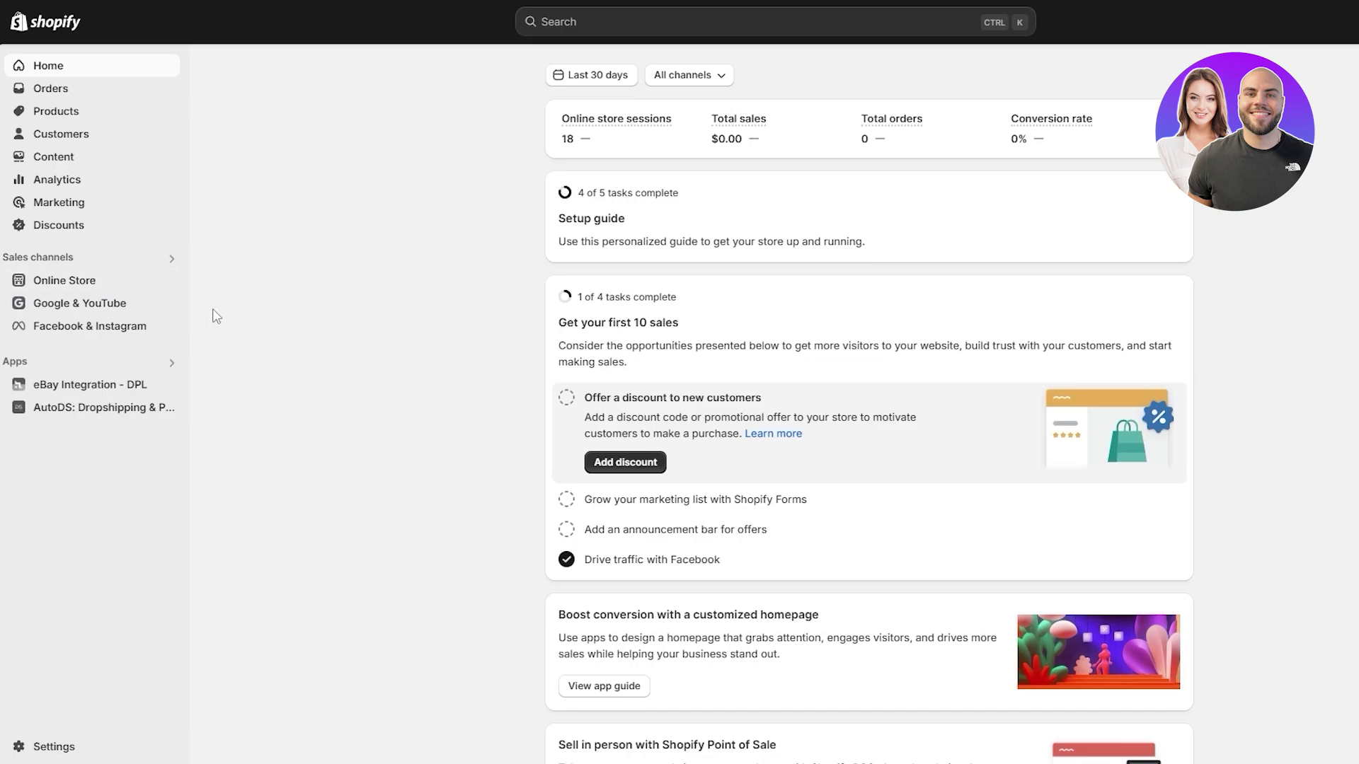
Open the live online store and scroll through it.
click(173, 280)
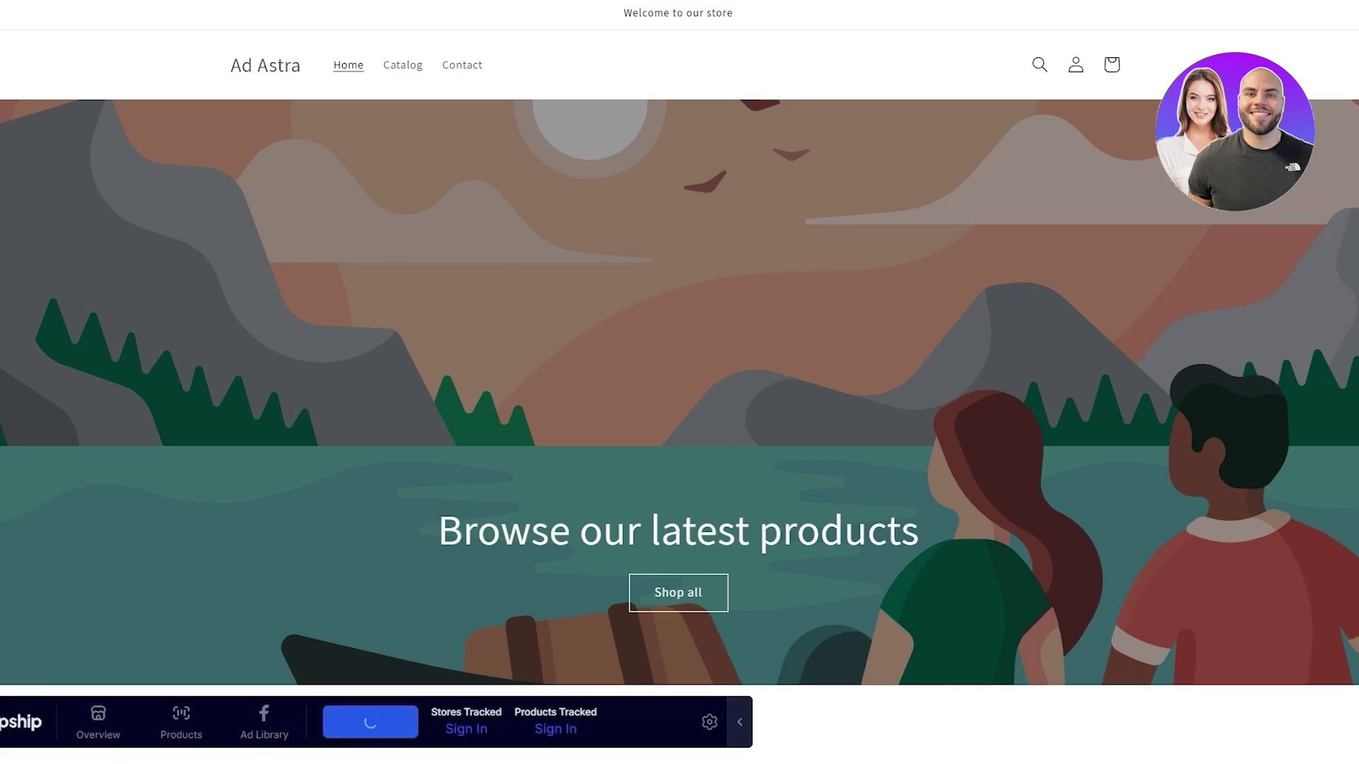
scroll(176, 142, down, 11)
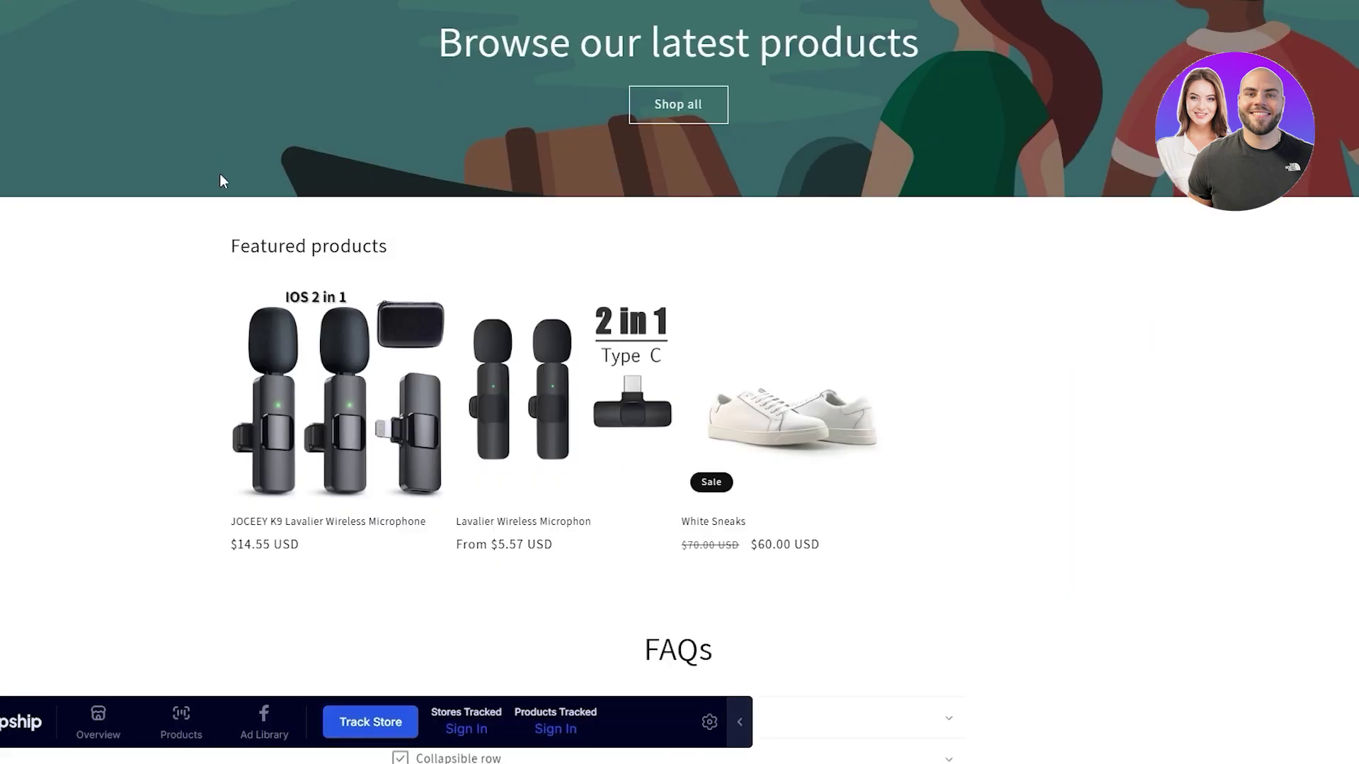
scroll(628, 525, up, 11)
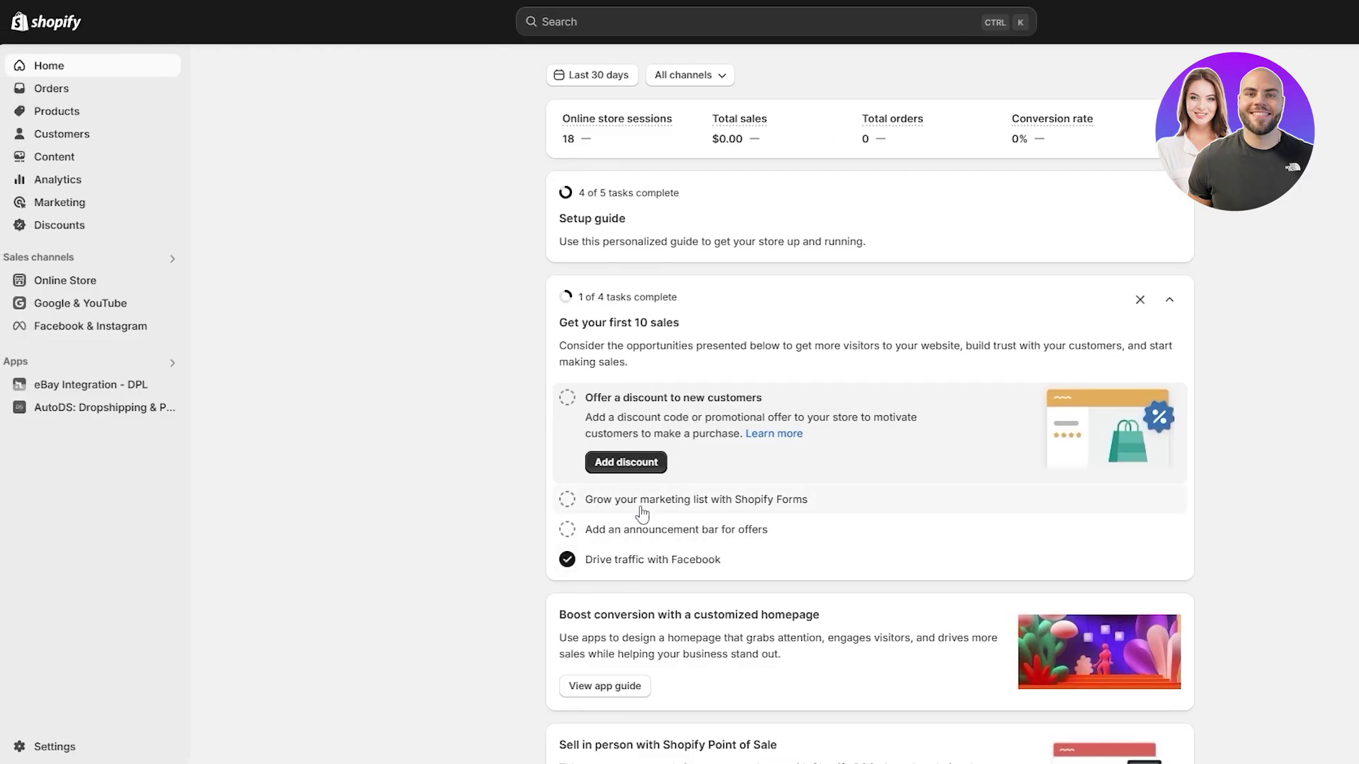
Expand the Setup guide, review the shipping rates, and close settings back to Home.
click(626, 250)
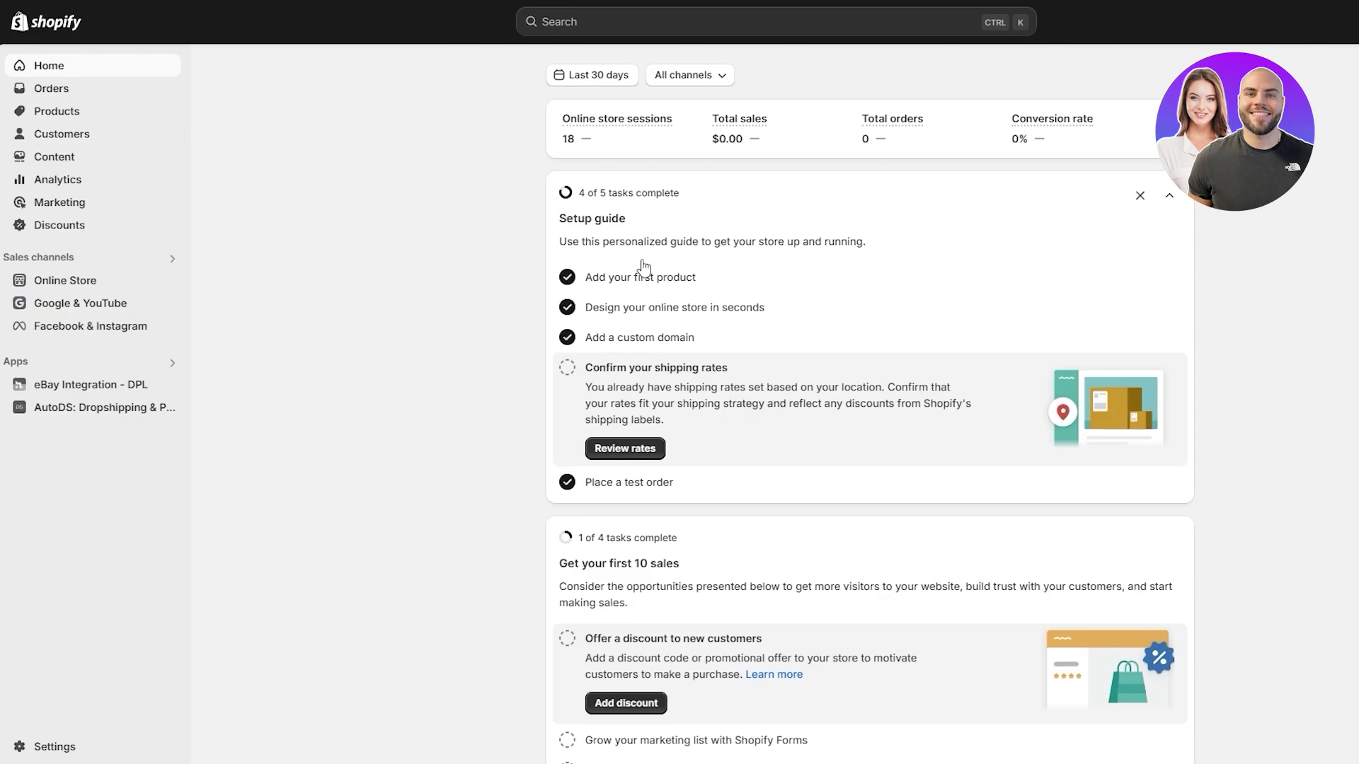
click(626, 448)
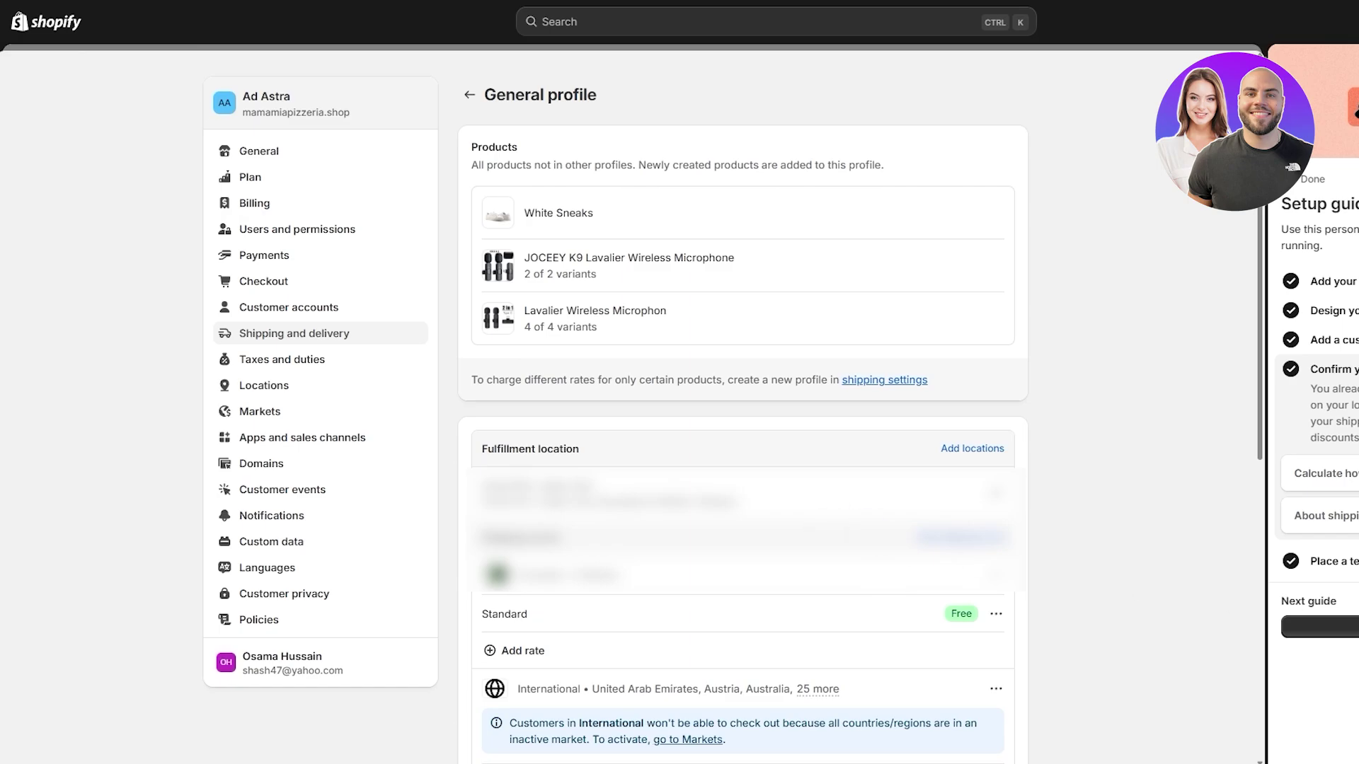
key(Escape)
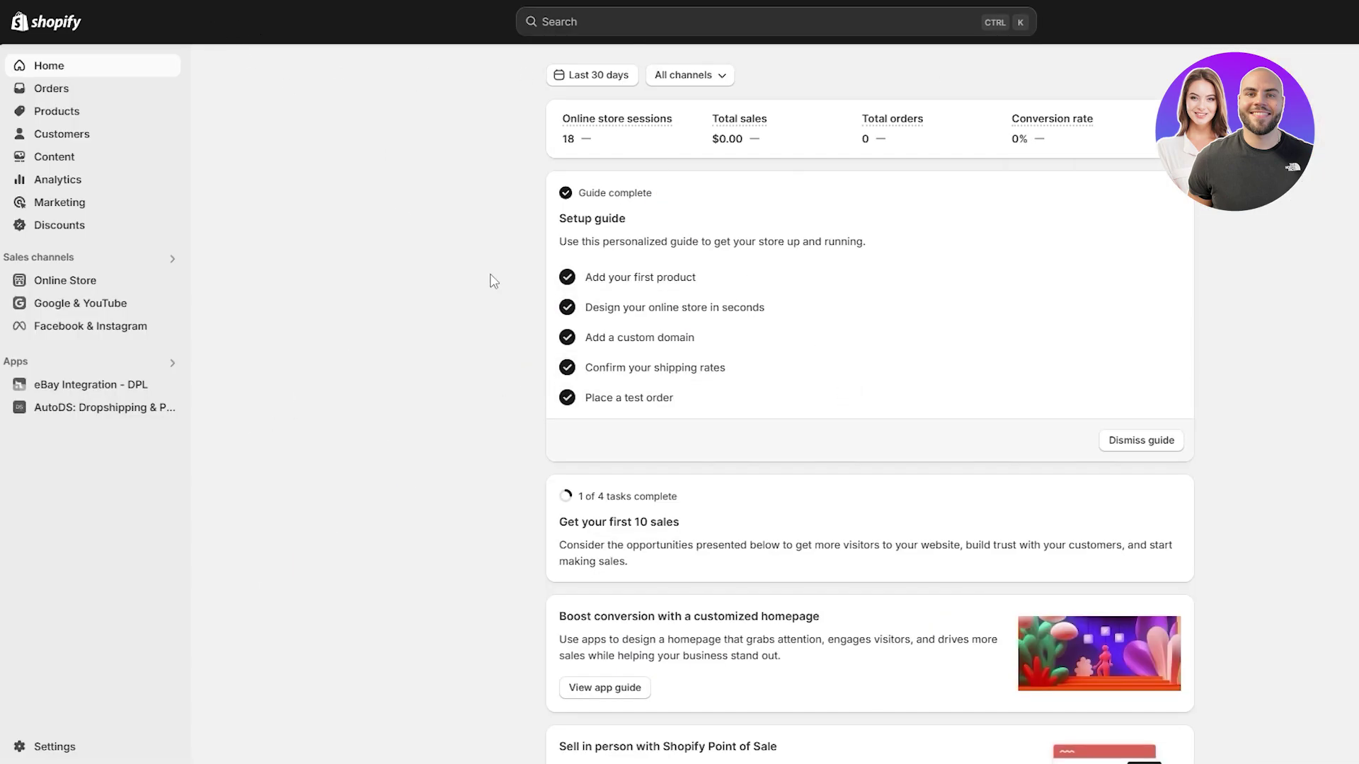
scroll(764, 433, down, 1)
scroll(755, 433, up, 1)
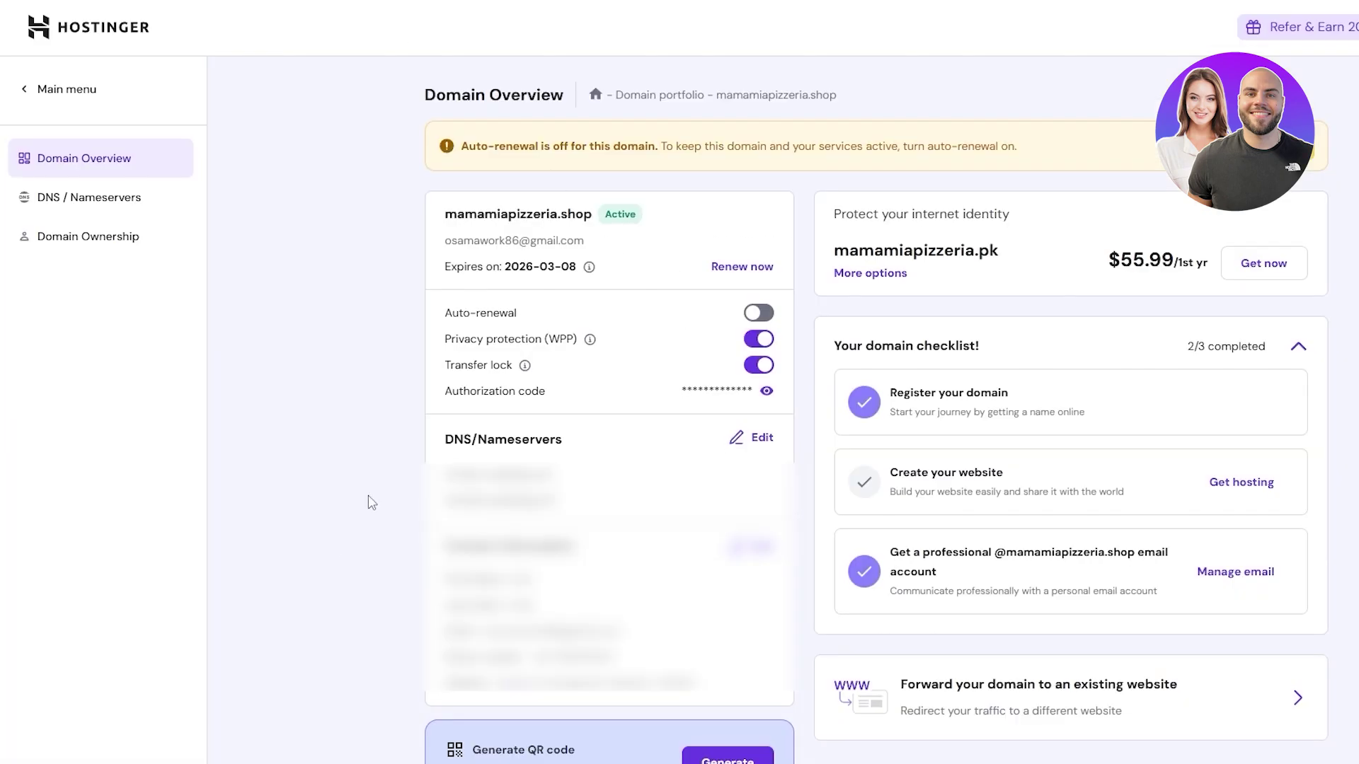
Return to Hostinger's domain portfolio and open the Get a New Domain page.
key(alt+Left)
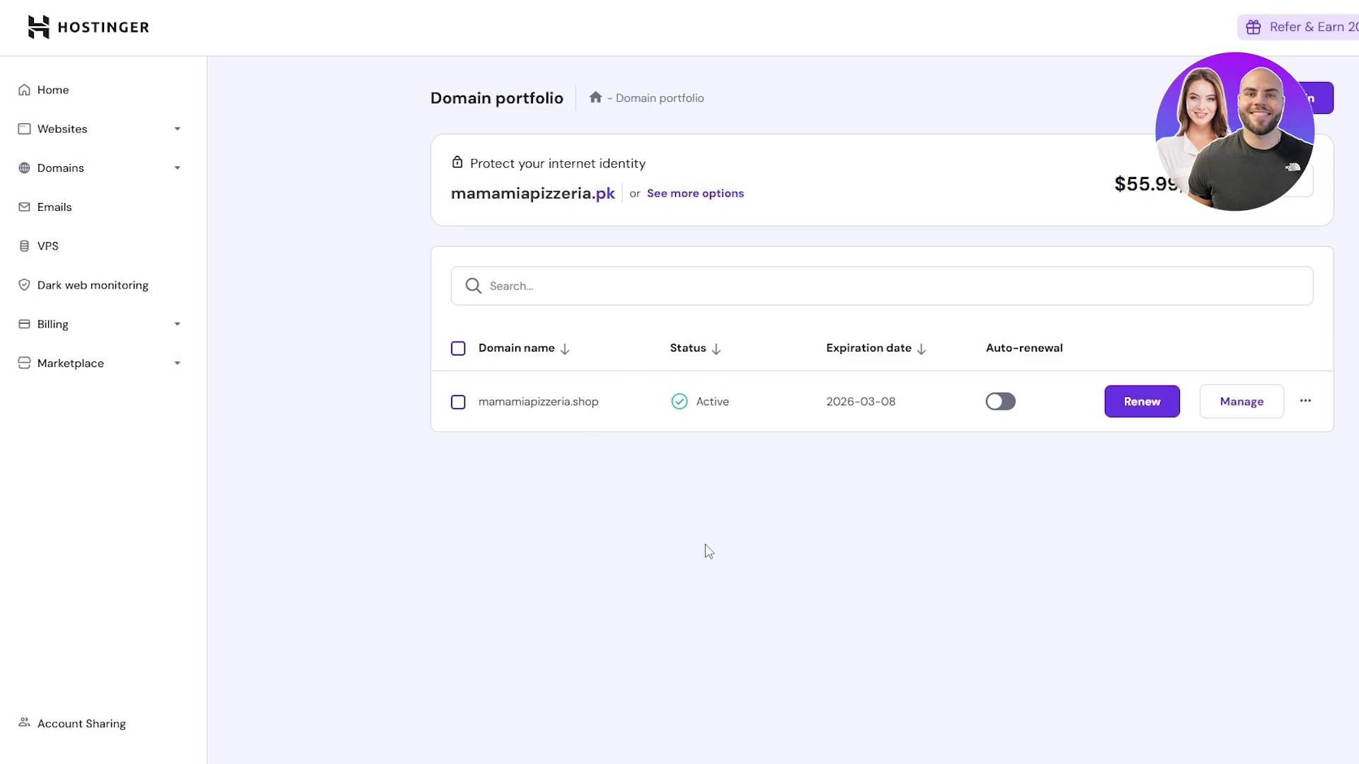
click(121, 168)
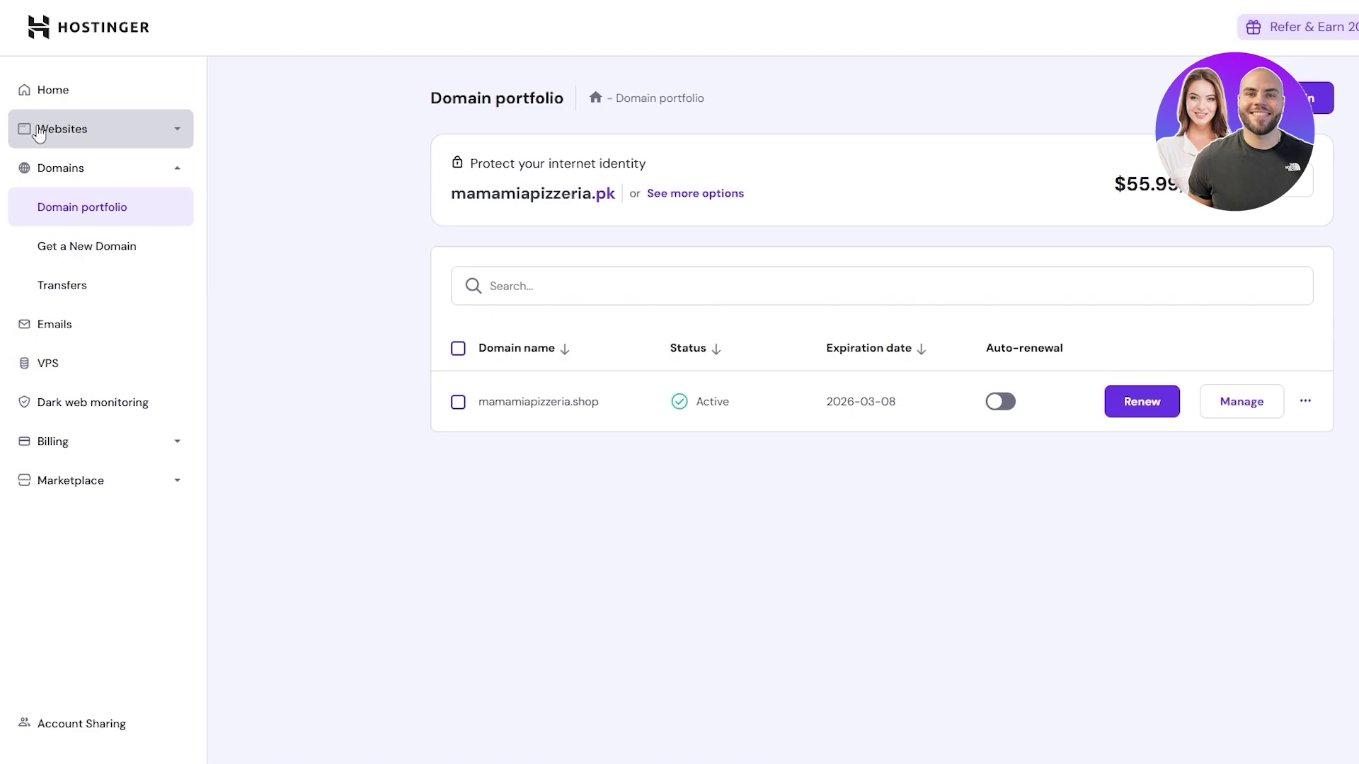
click(70, 256)
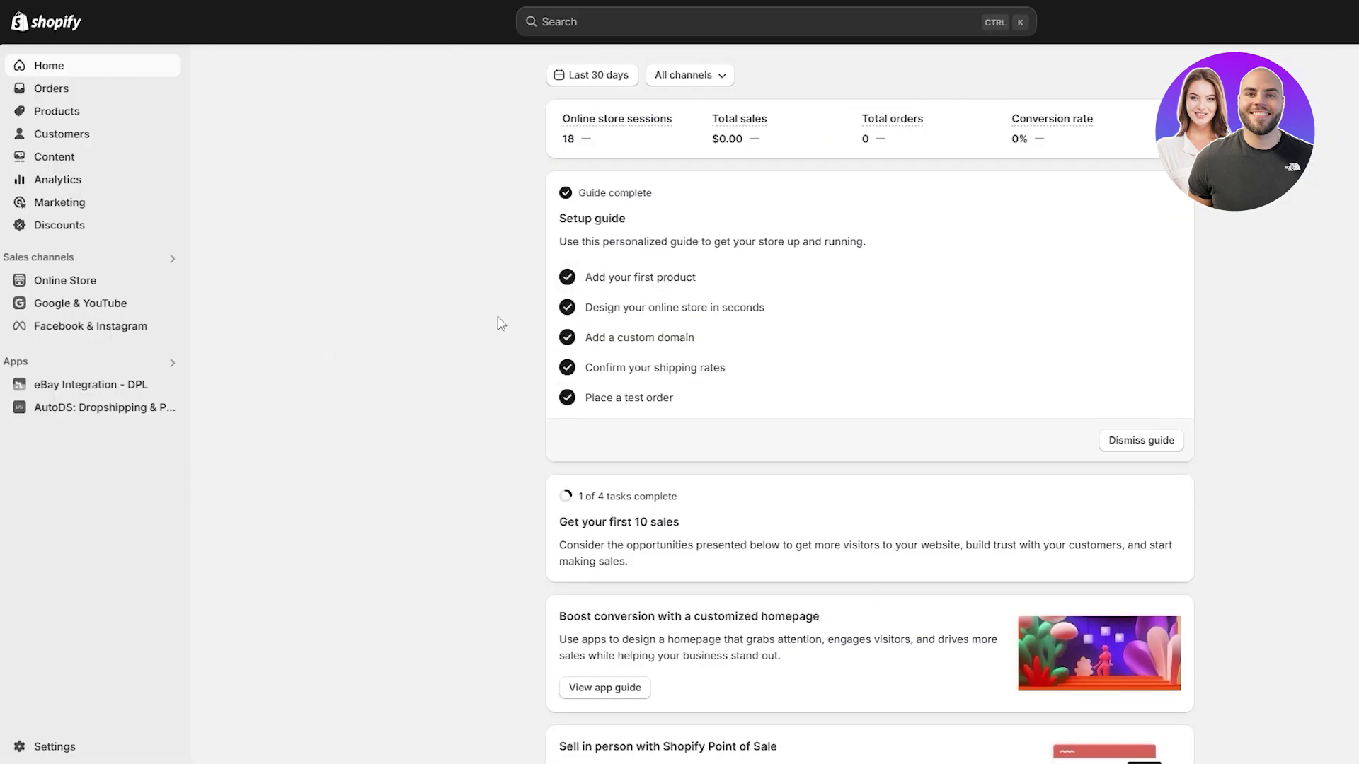
Go to Settings' domain section via Plan and Billing, then open mamamiapizzeria.shop's details.
click(66, 745)
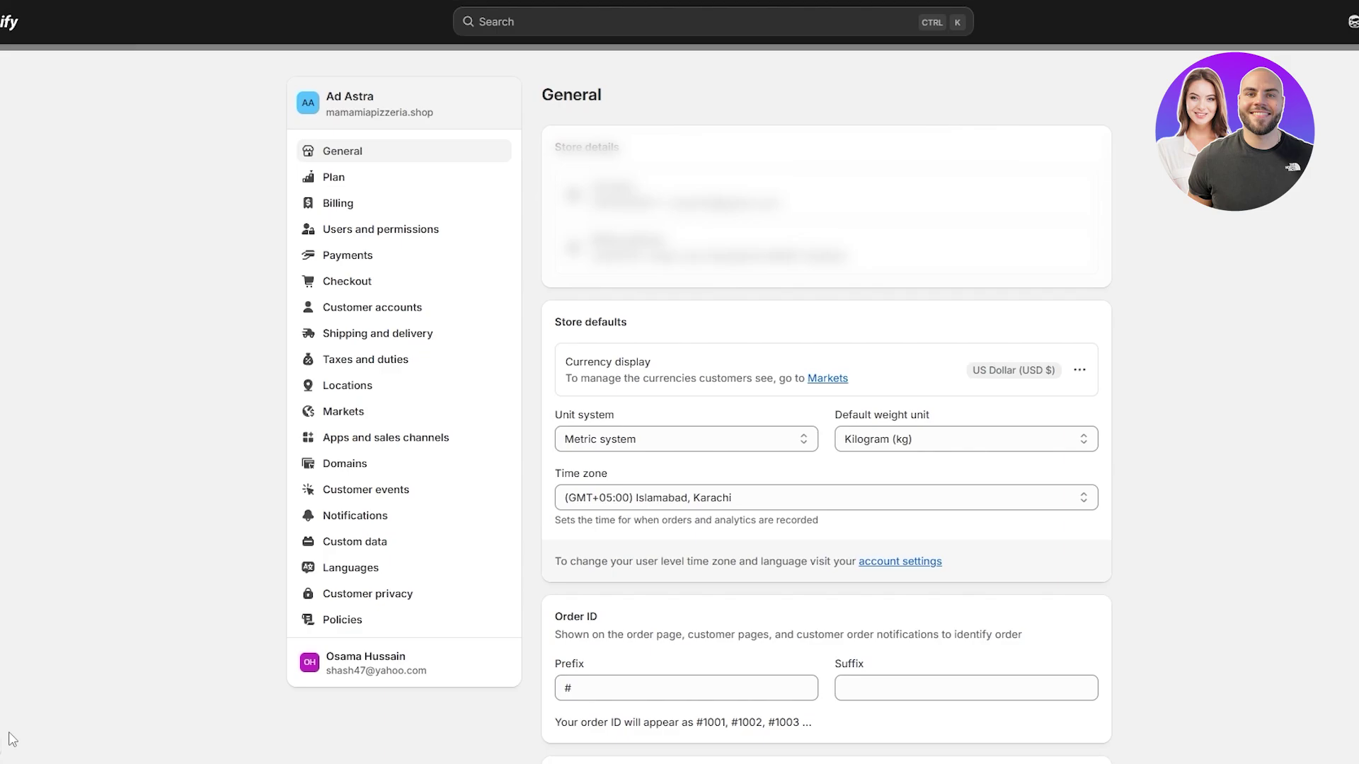
click(341, 177)
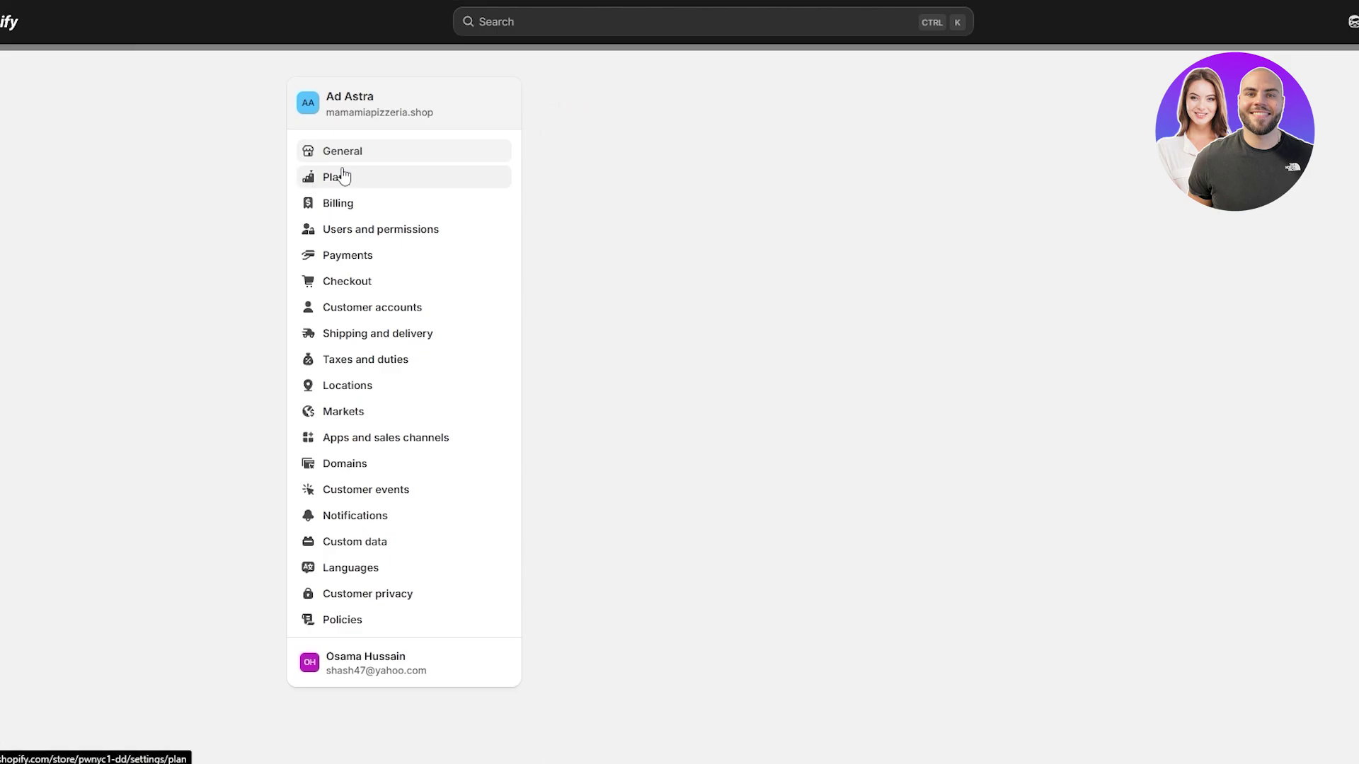
click(387, 207)
click(349, 473)
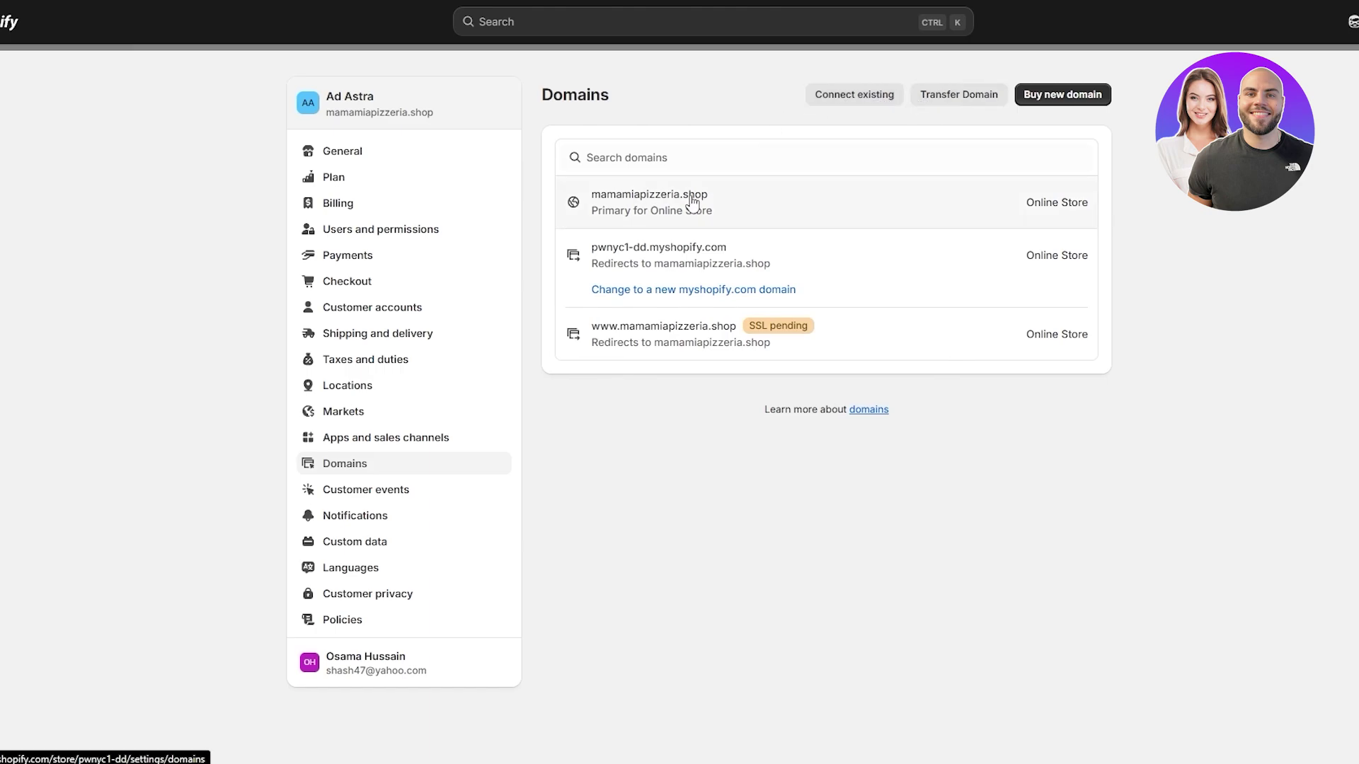
click(879, 103)
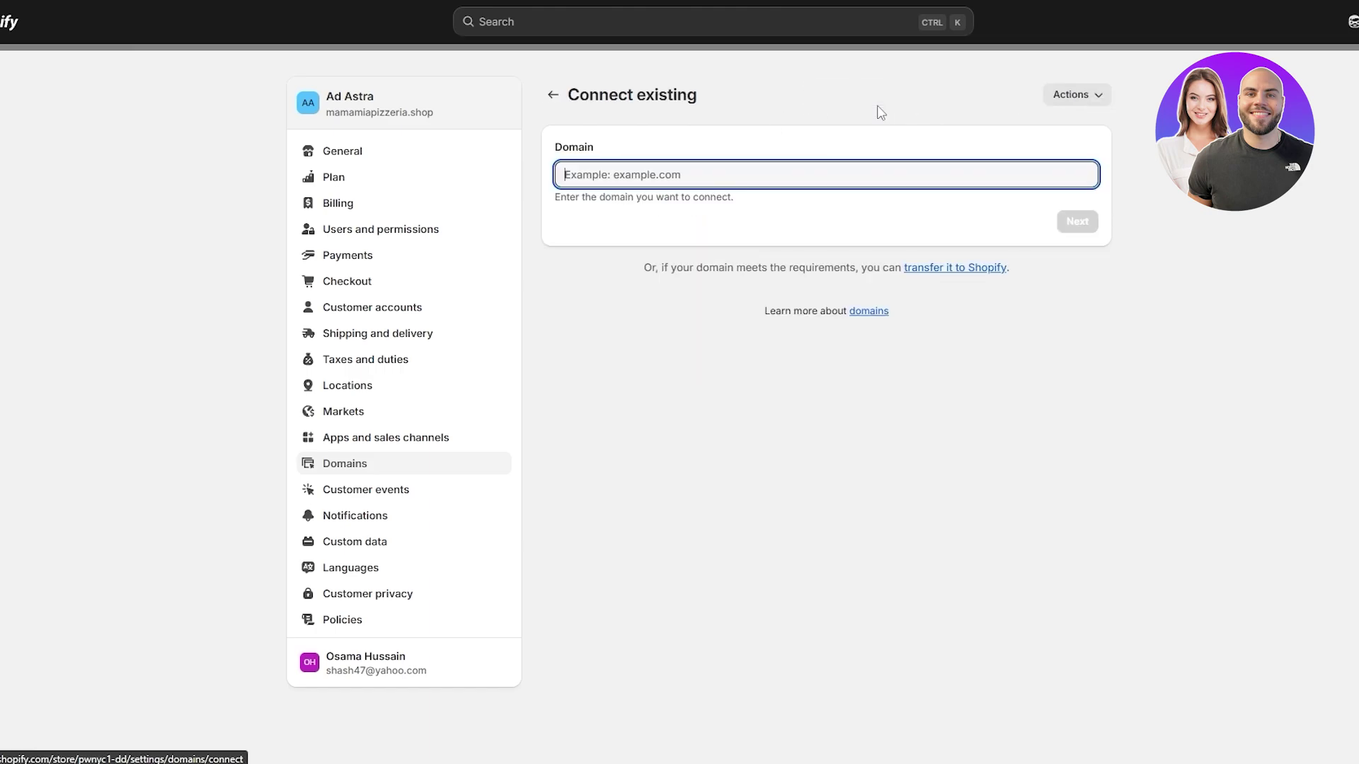
click(553, 94)
click(658, 212)
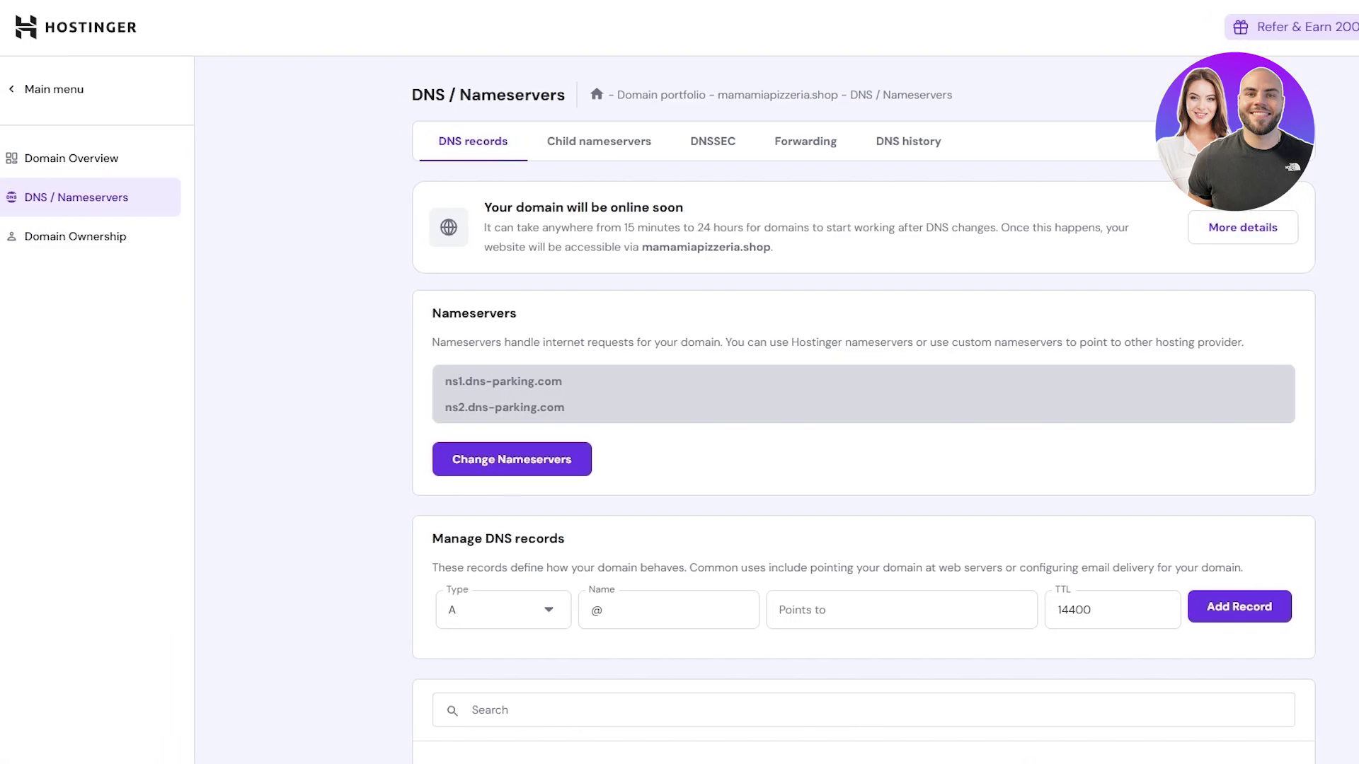
scroll(423, 260, down, 5)
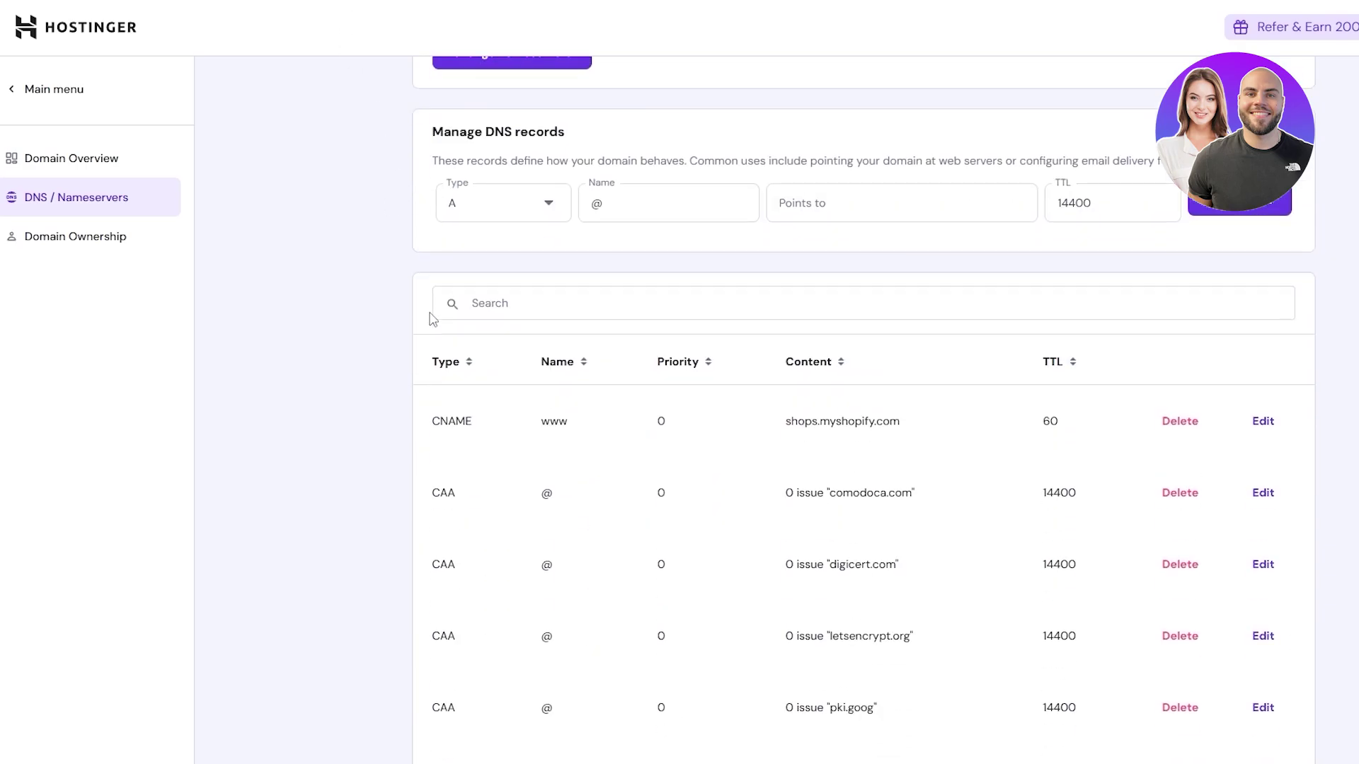
scroll(500, 350, up, 3)
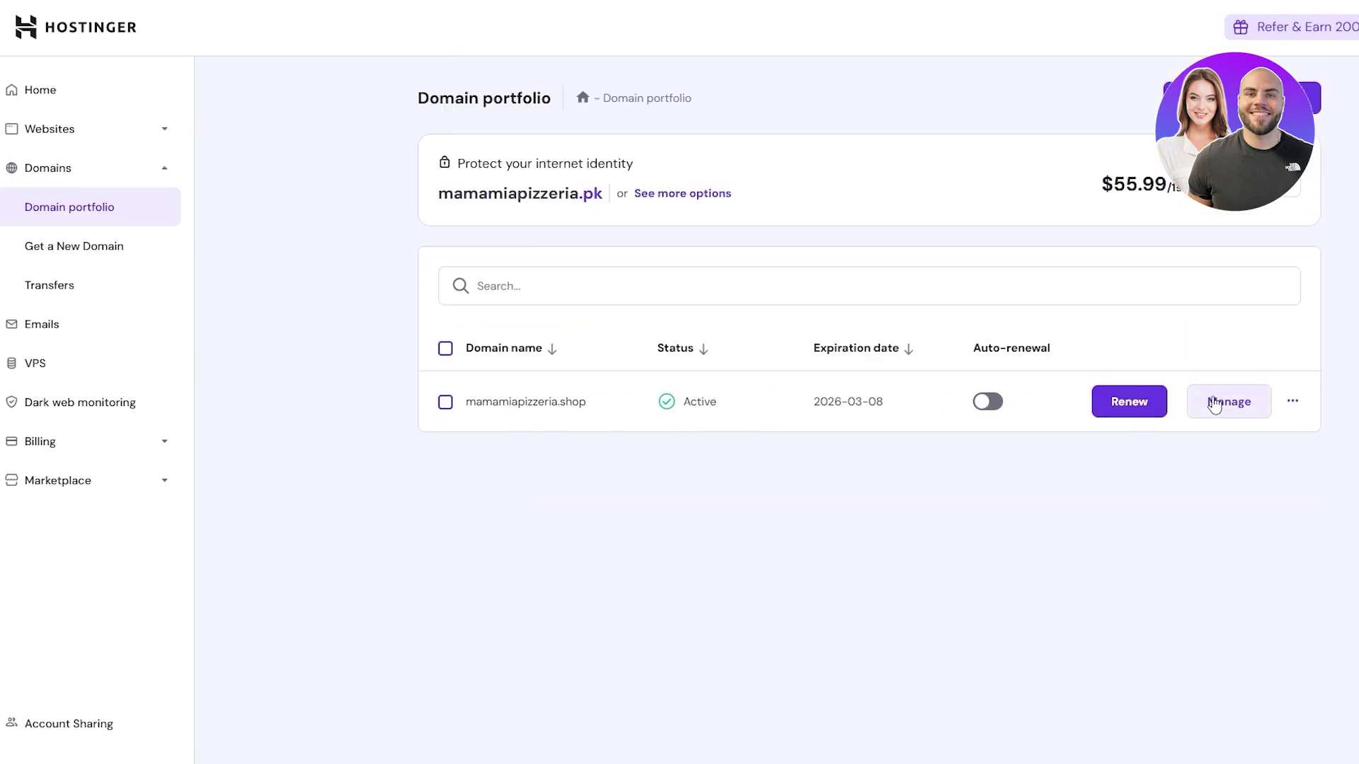
click(1218, 403)
click(739, 435)
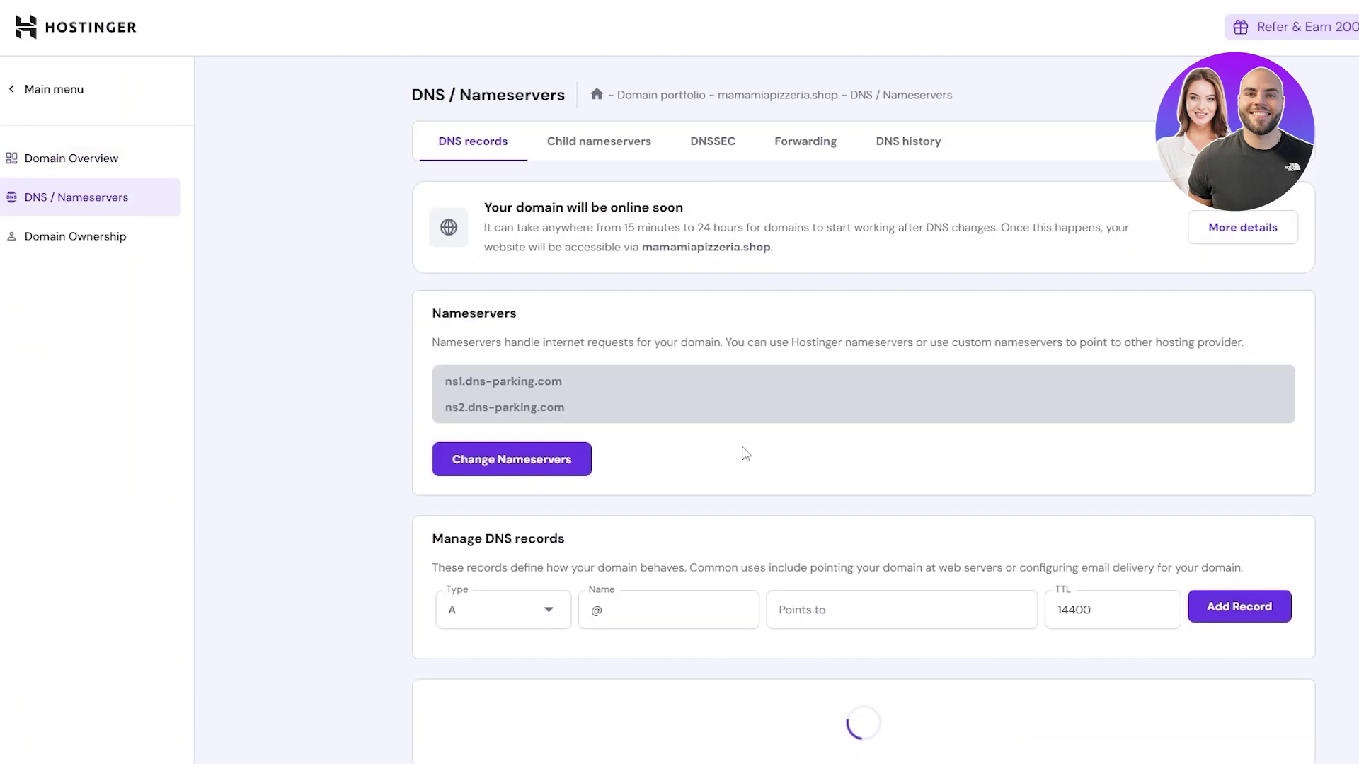
scroll(722, 463, down, 10)
scroll(783, 441, up, 3)
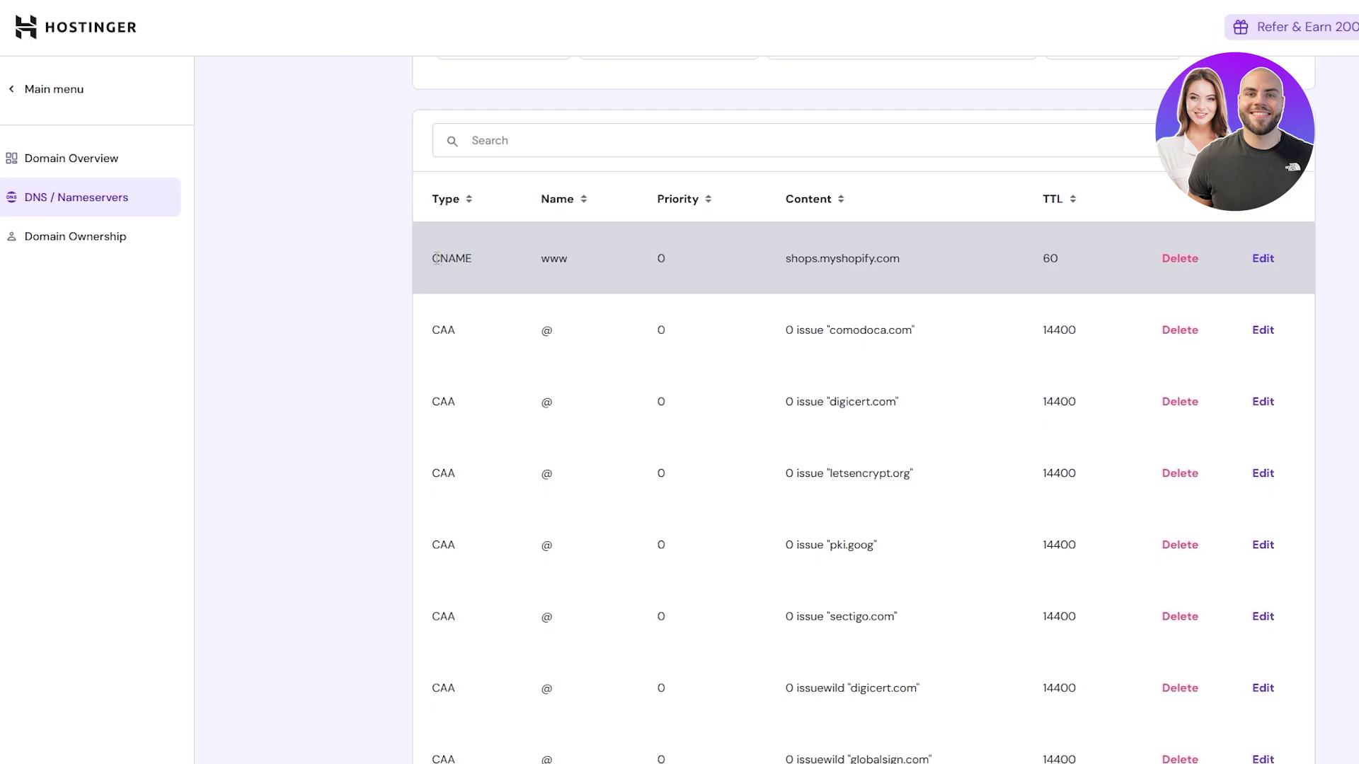
double_click(552, 260)
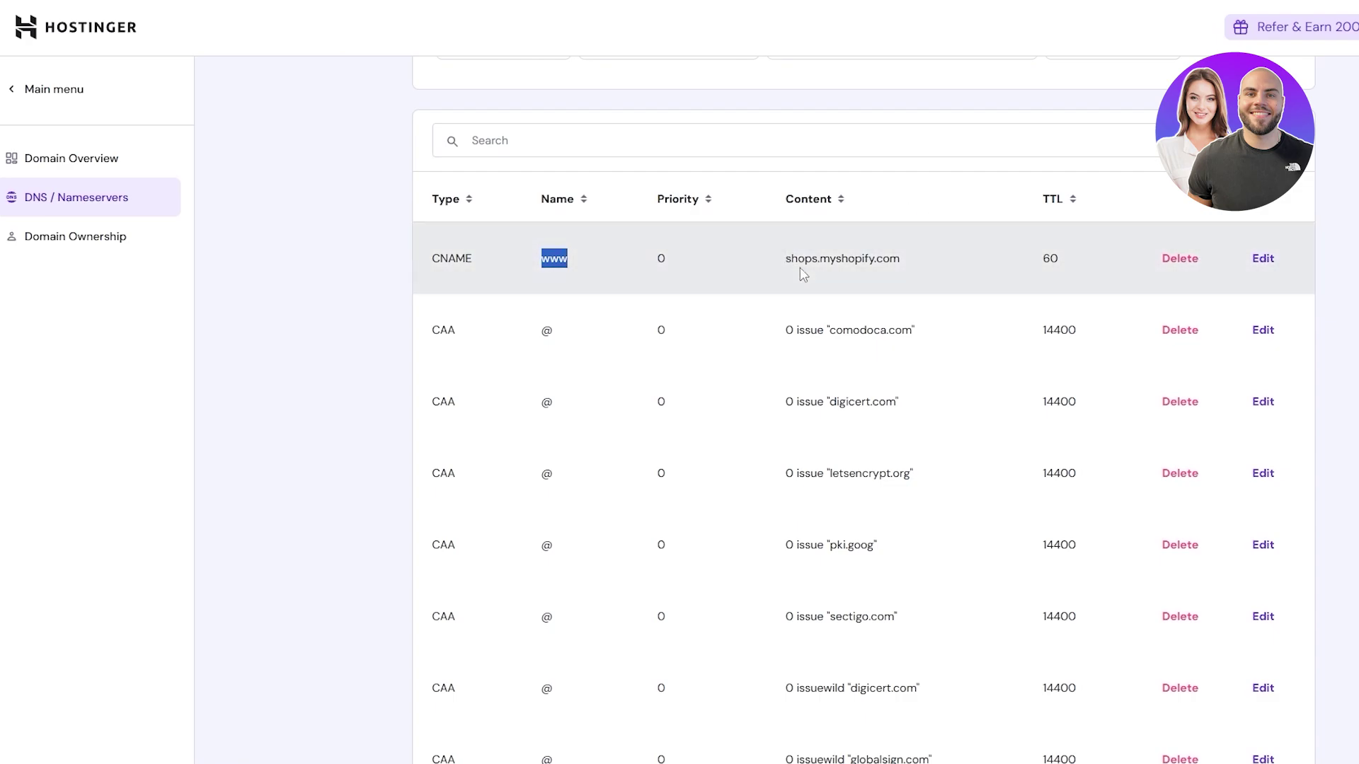
drag(792, 259, 900, 259)
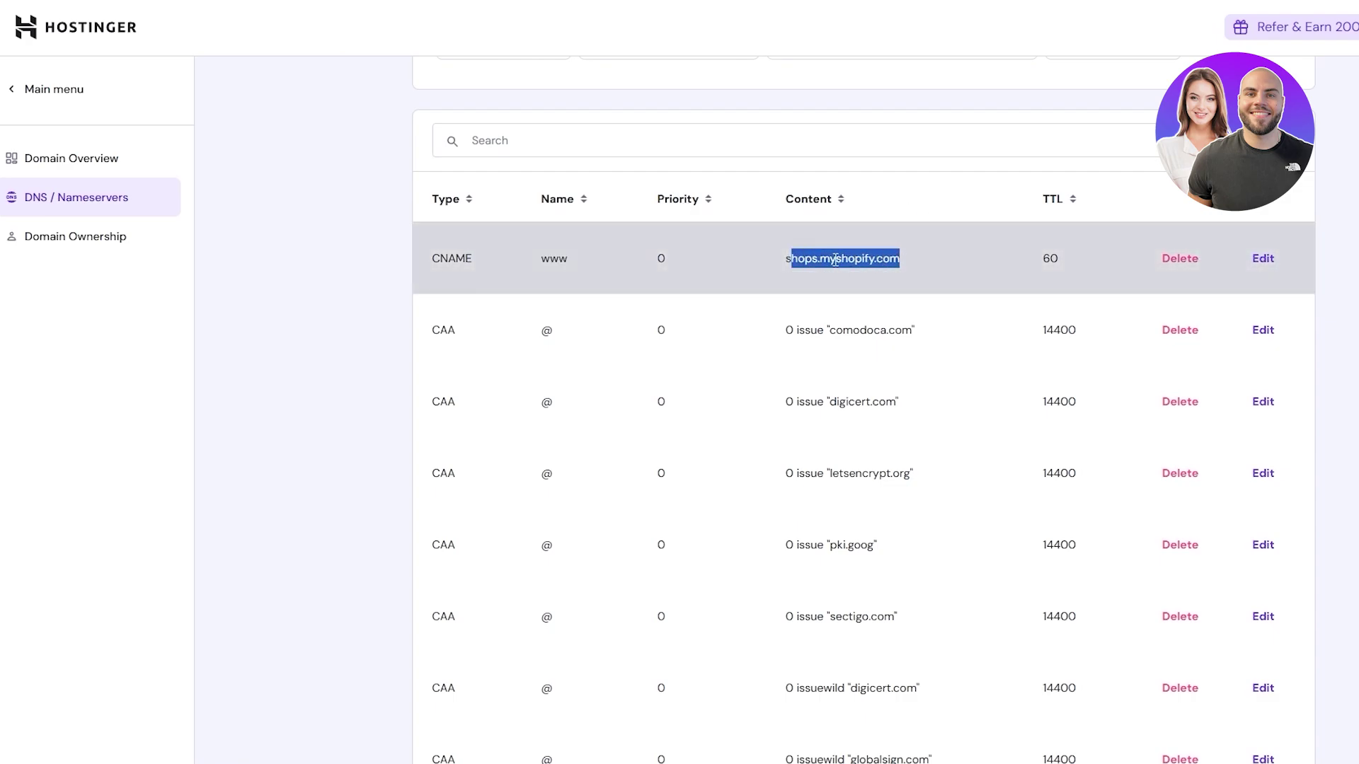
double_click(1051, 257)
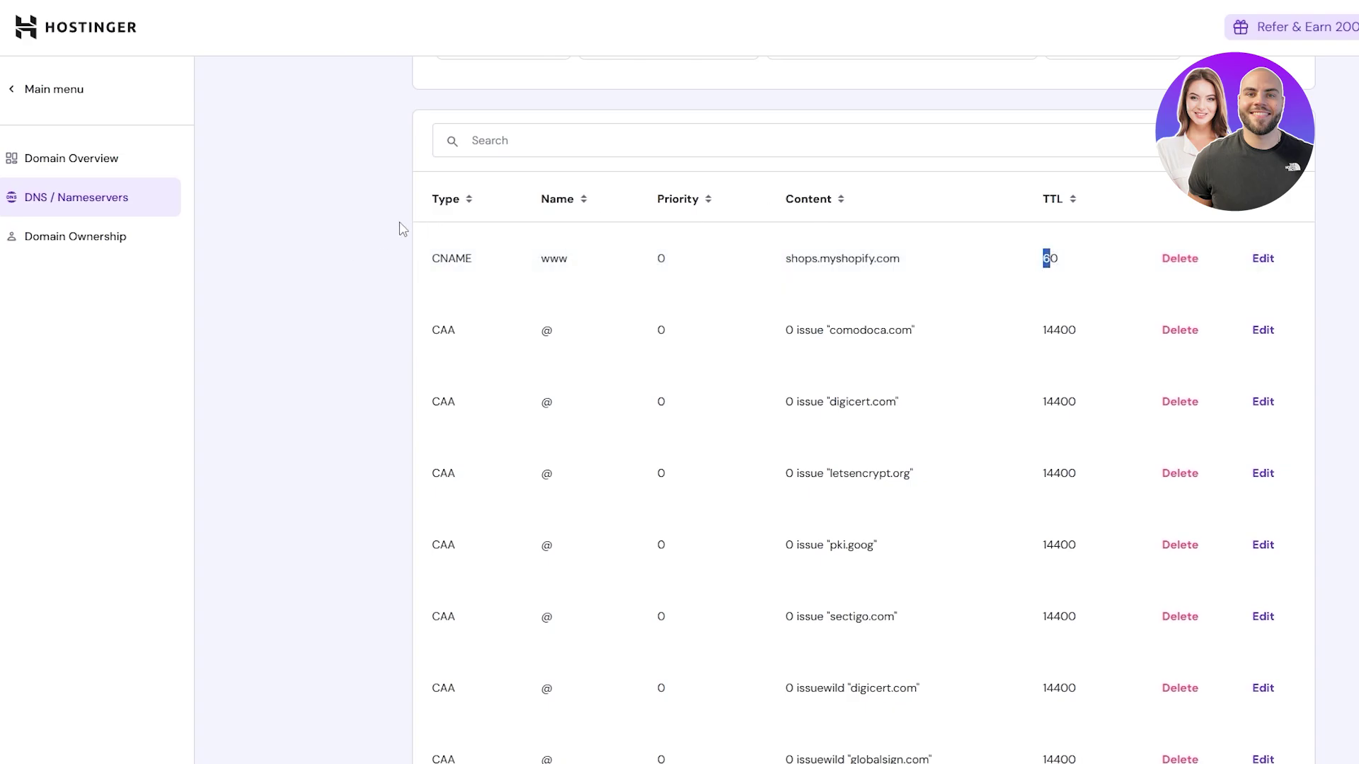
scroll(482, 286, down, 9)
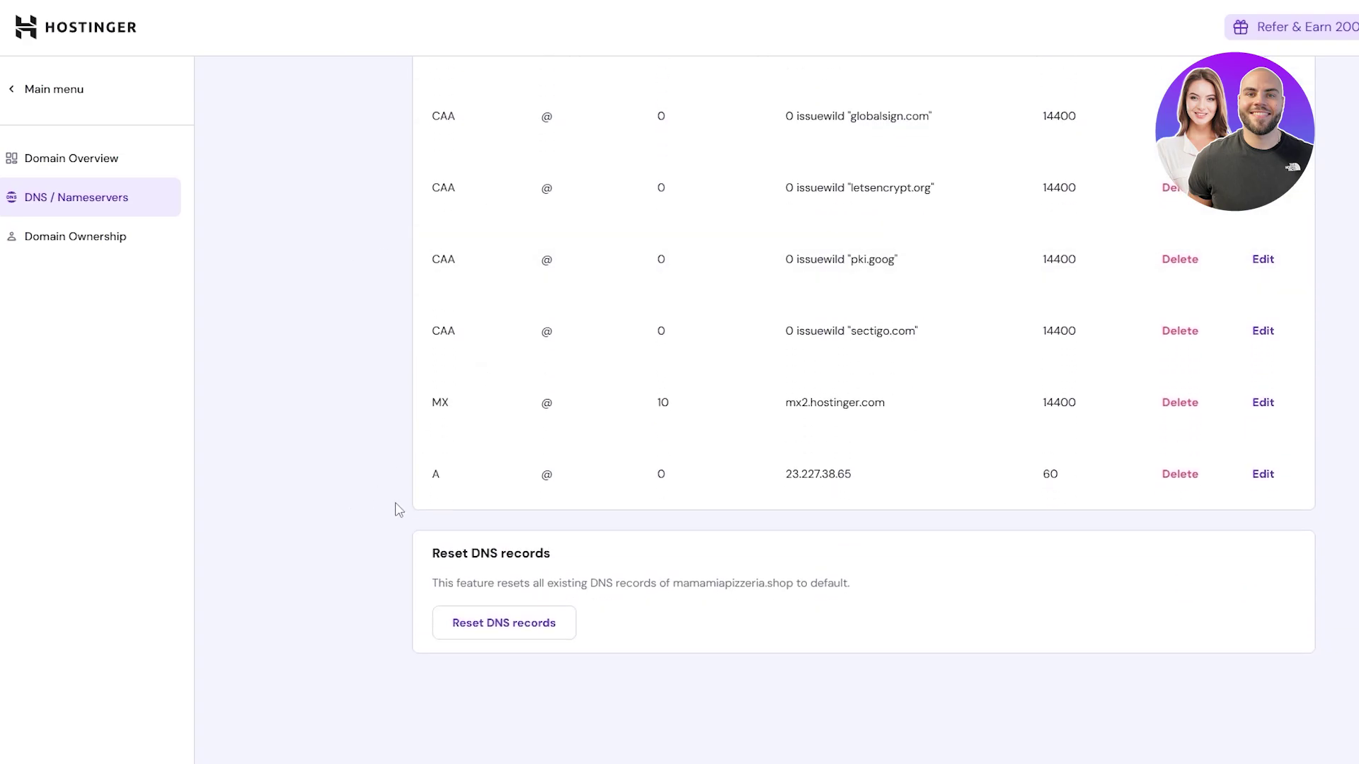
double_click(435, 475)
double_click(547, 474)
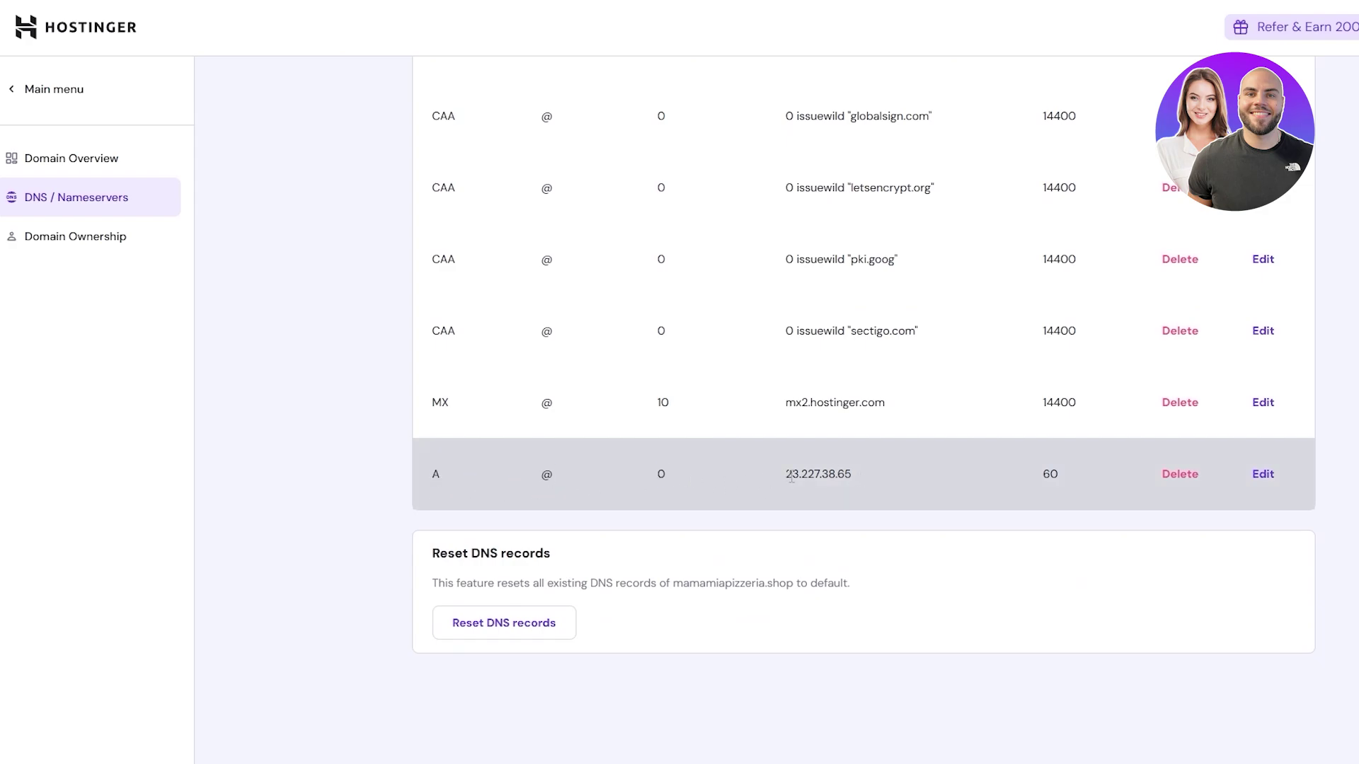
drag(792, 477, 853, 470)
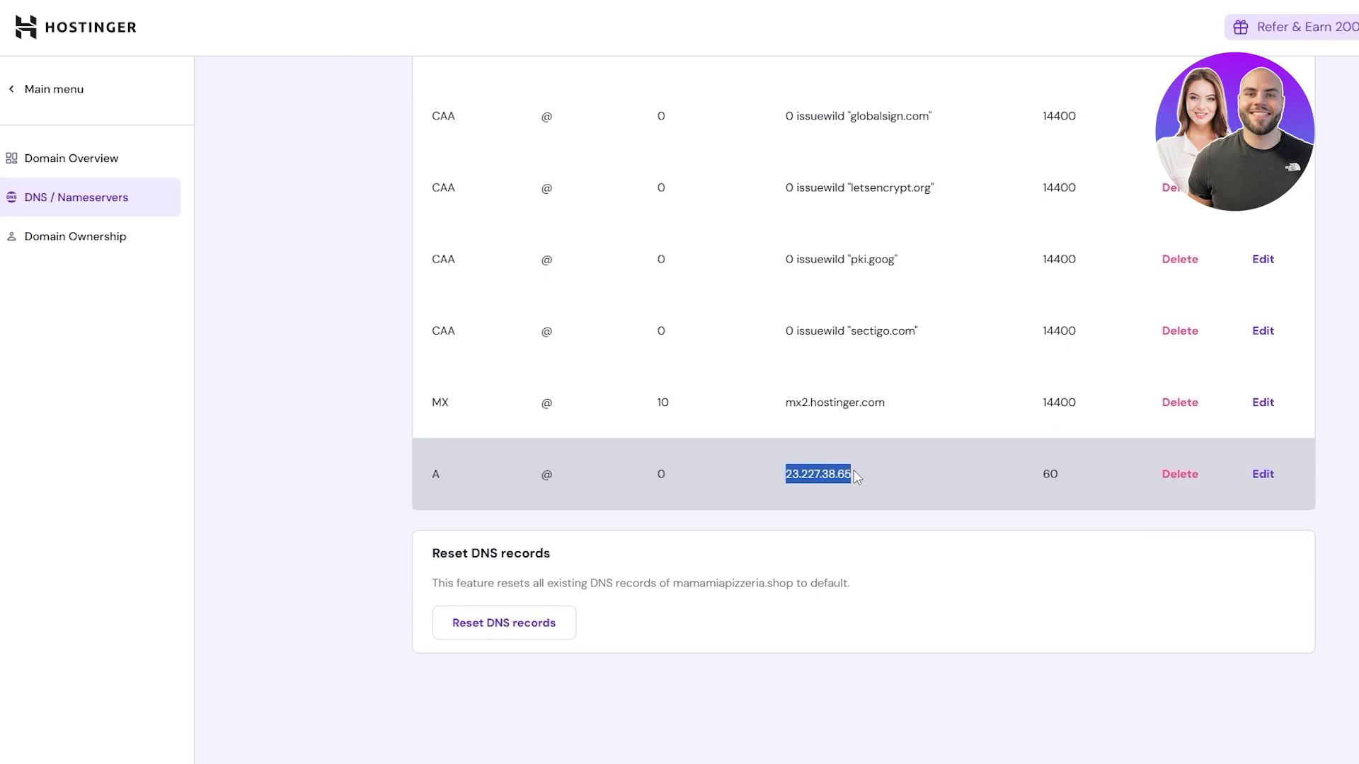
scroll(856, 478, up, 10)
scroll(866, 472, down, 5)
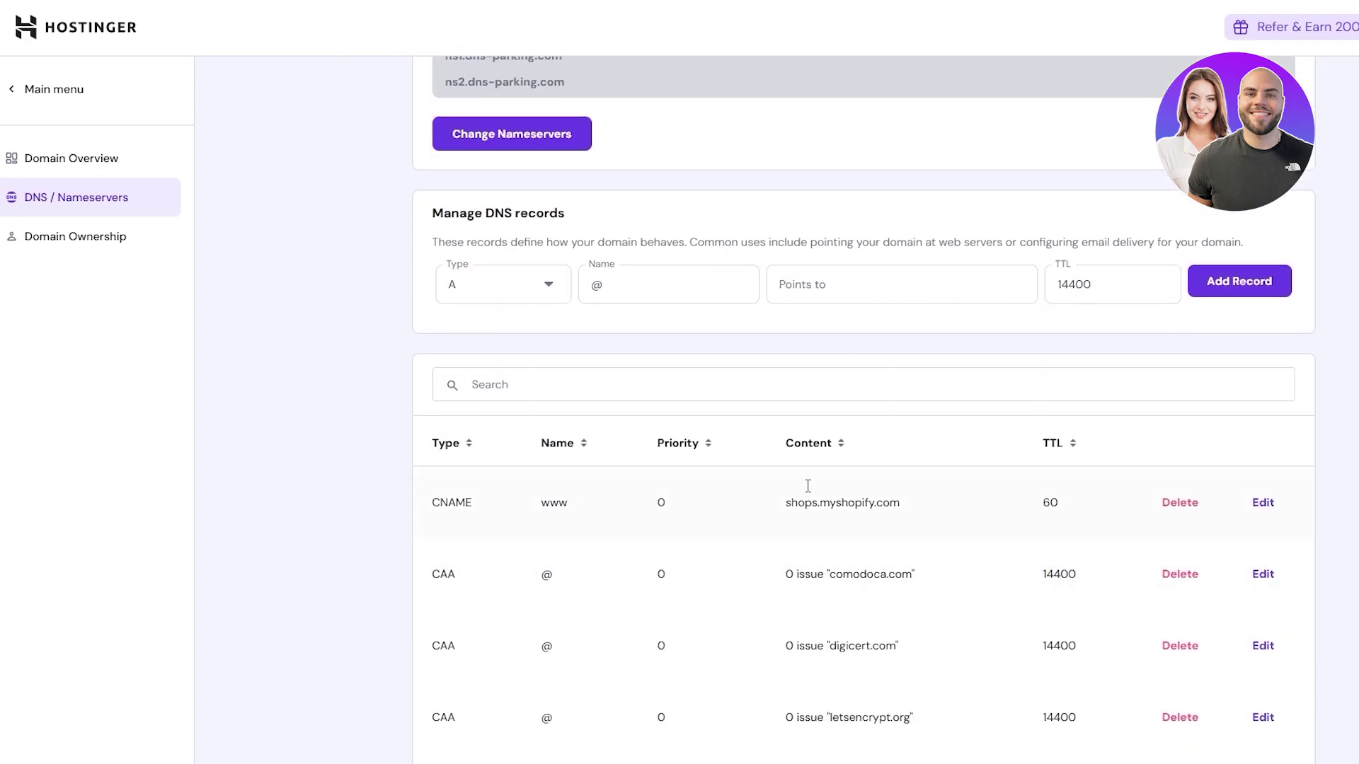
scroll(813, 434, down, 10)
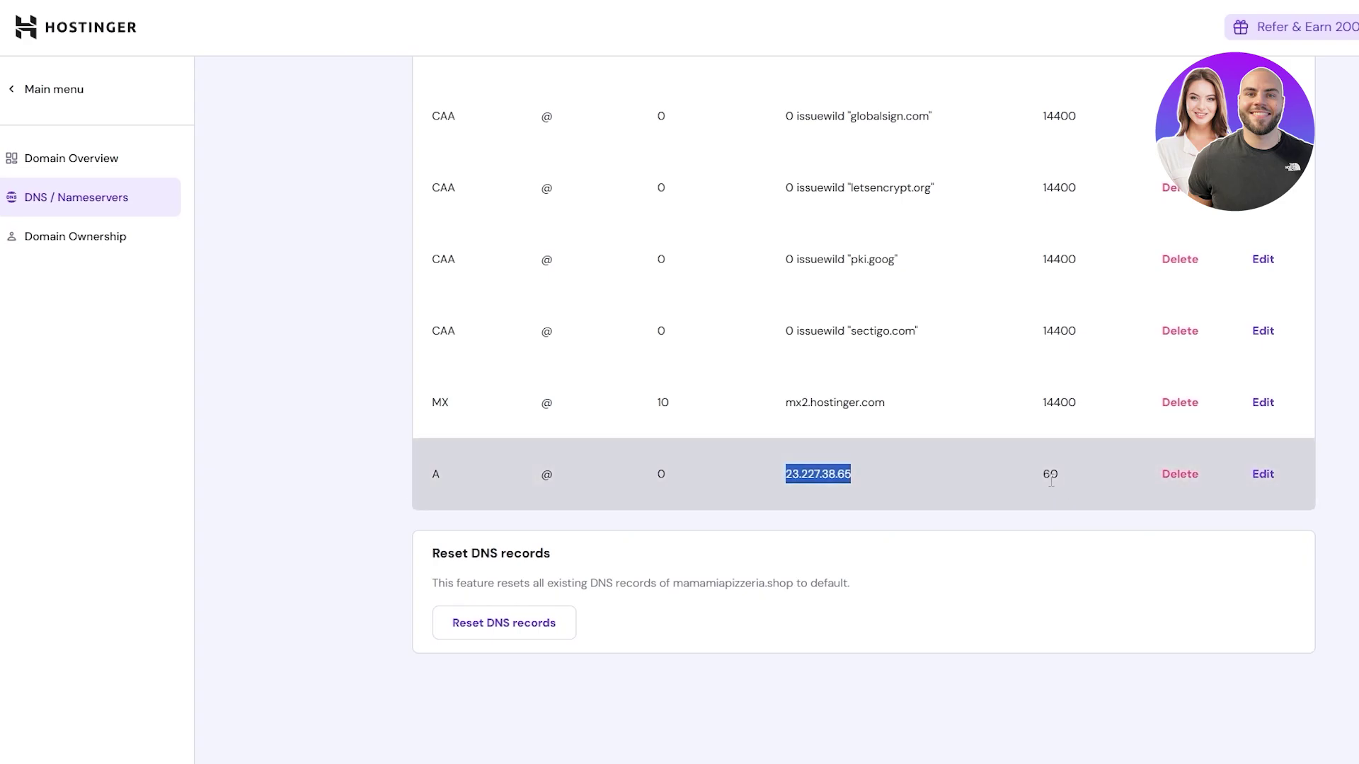
scroll(1221, 413, up, 5)
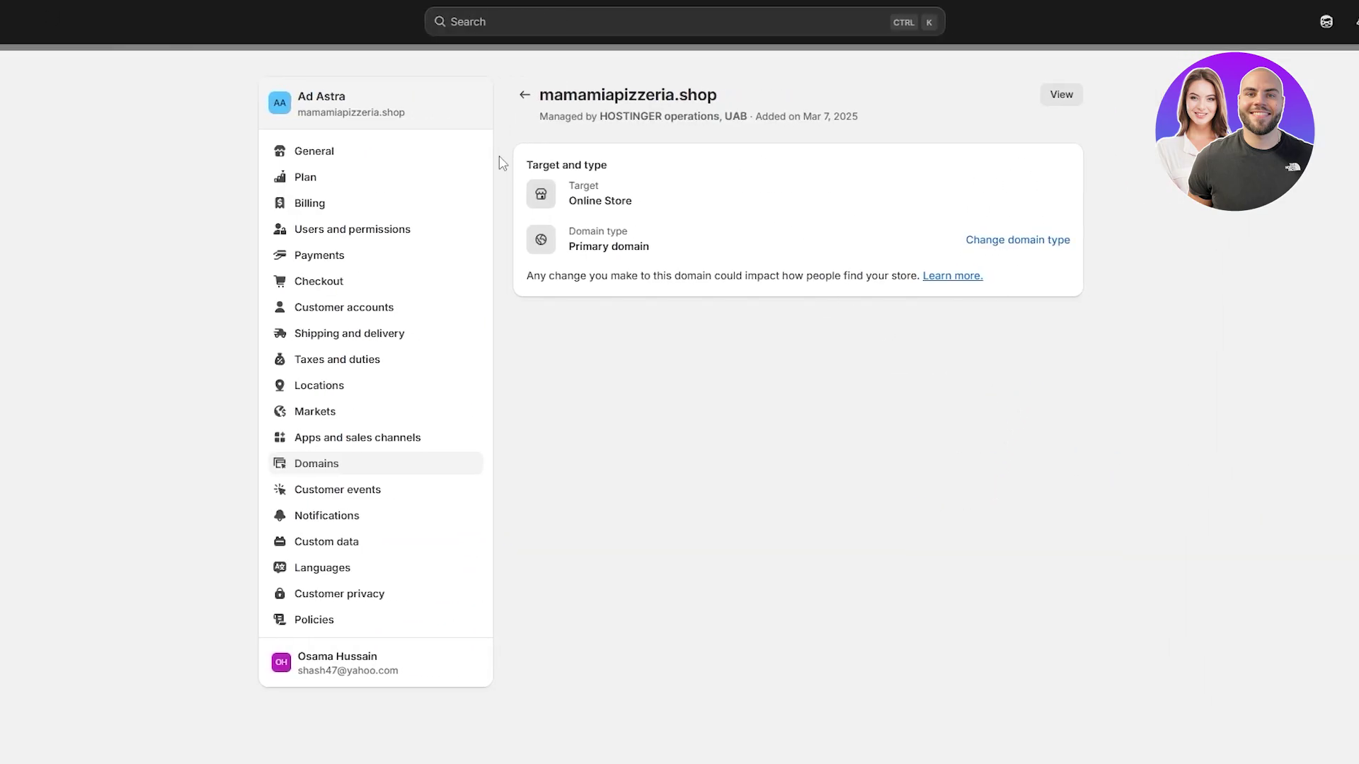
click(525, 94)
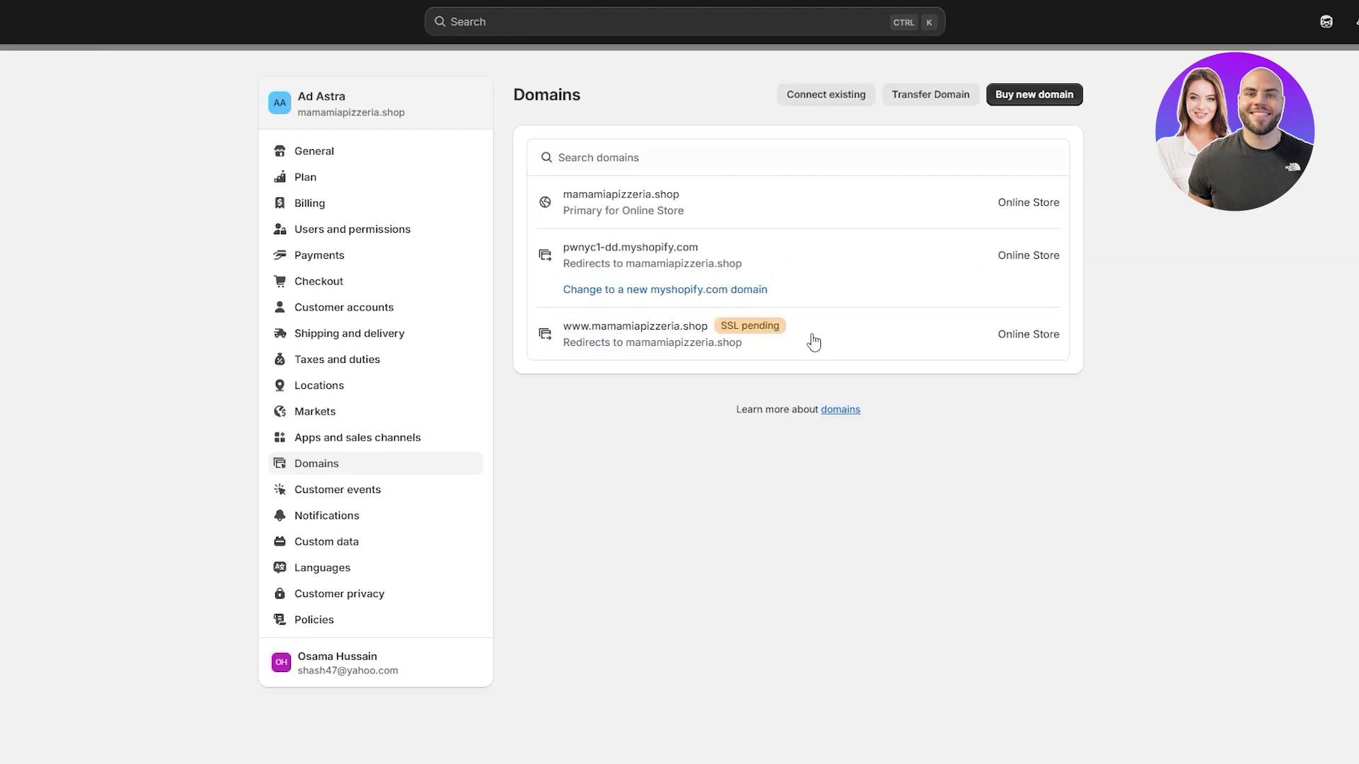
click(725, 331)
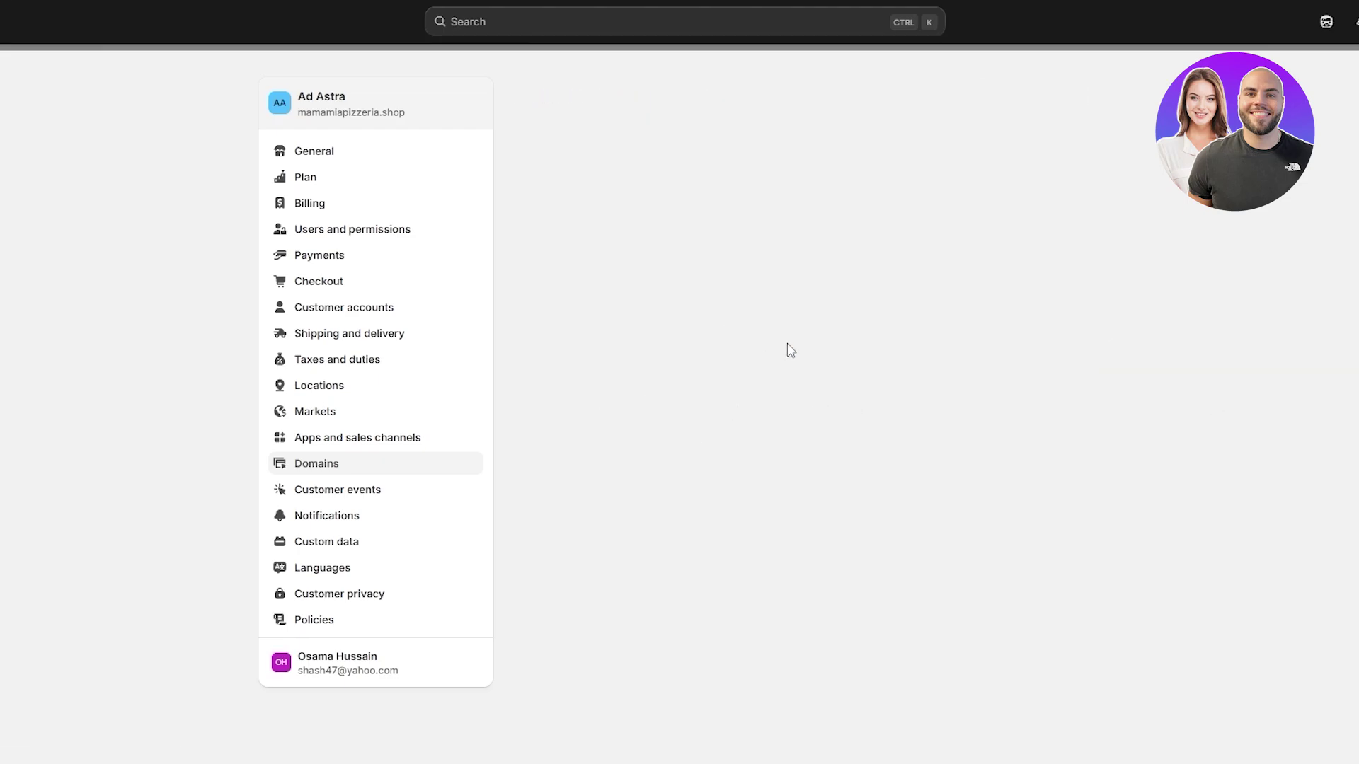